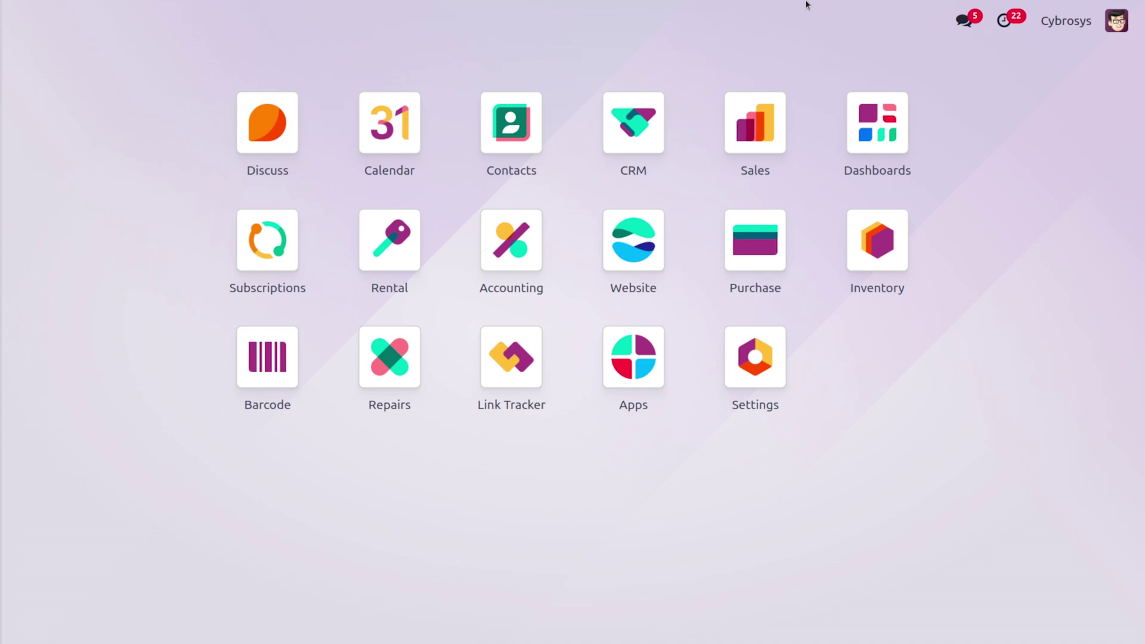
Open Settings via 'sett', go to Manage Users and show the admin user's Access Rights
text(sett)
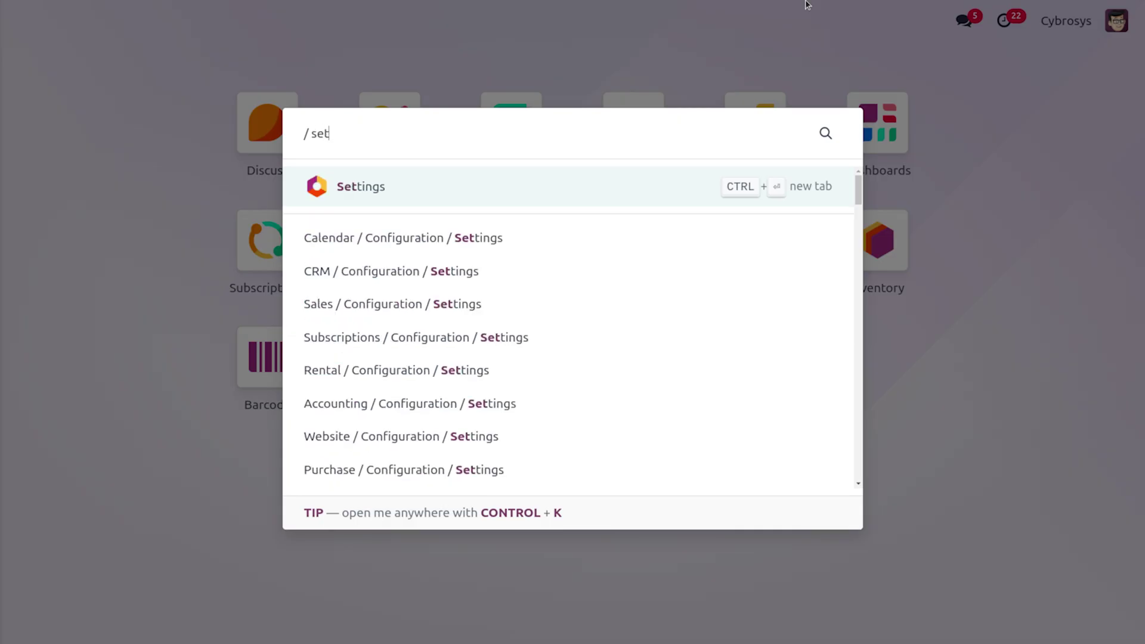
key(Return)
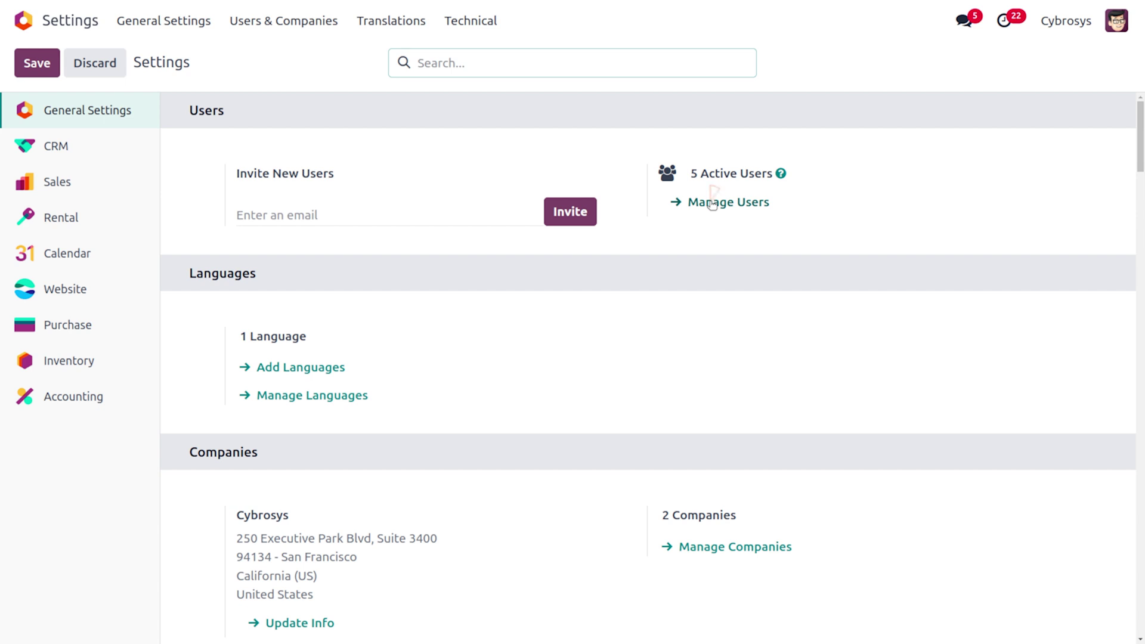
click(711, 204)
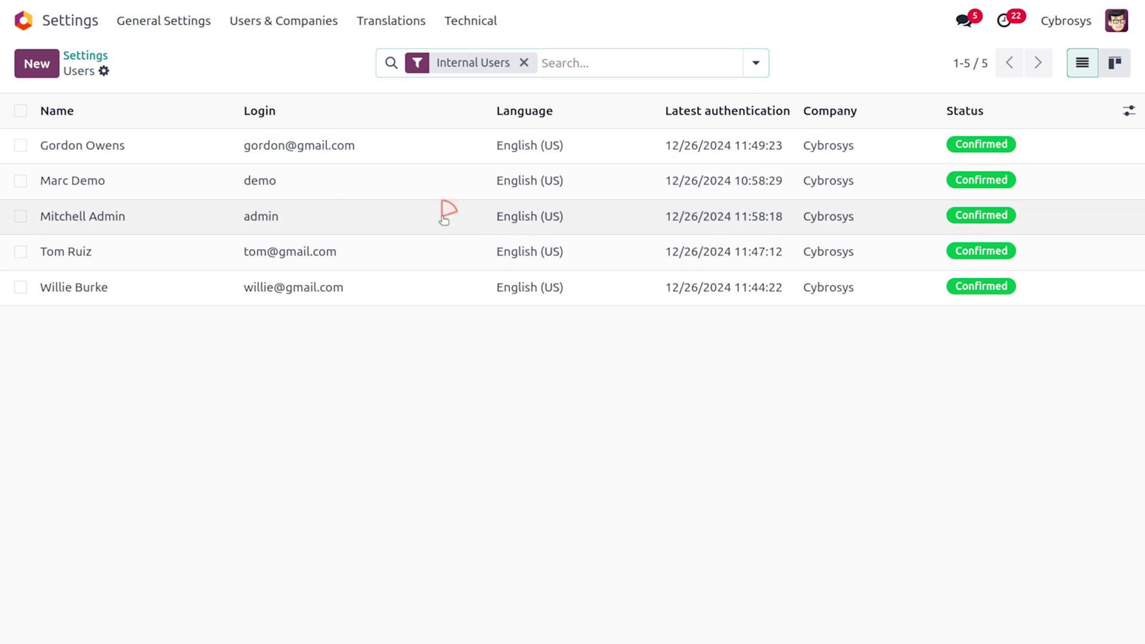
click(442, 216)
scroll(360, 562, down, 2)
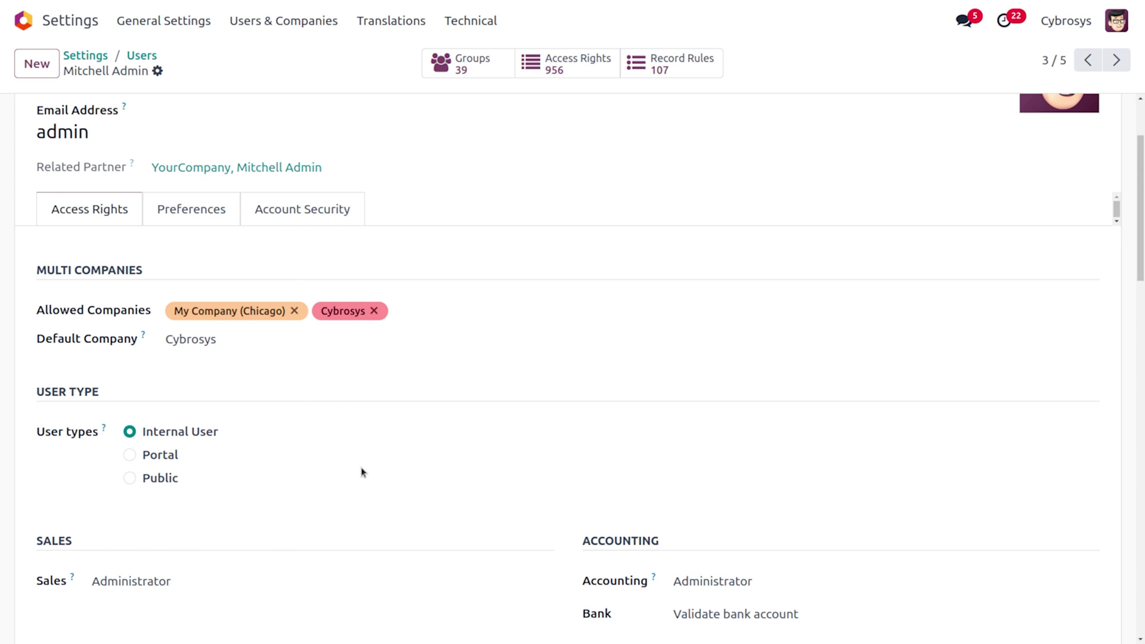
Review the admin's Accounting access level options, keep Administrator, and return to the apps home screen
scroll(361, 468, down, 2)
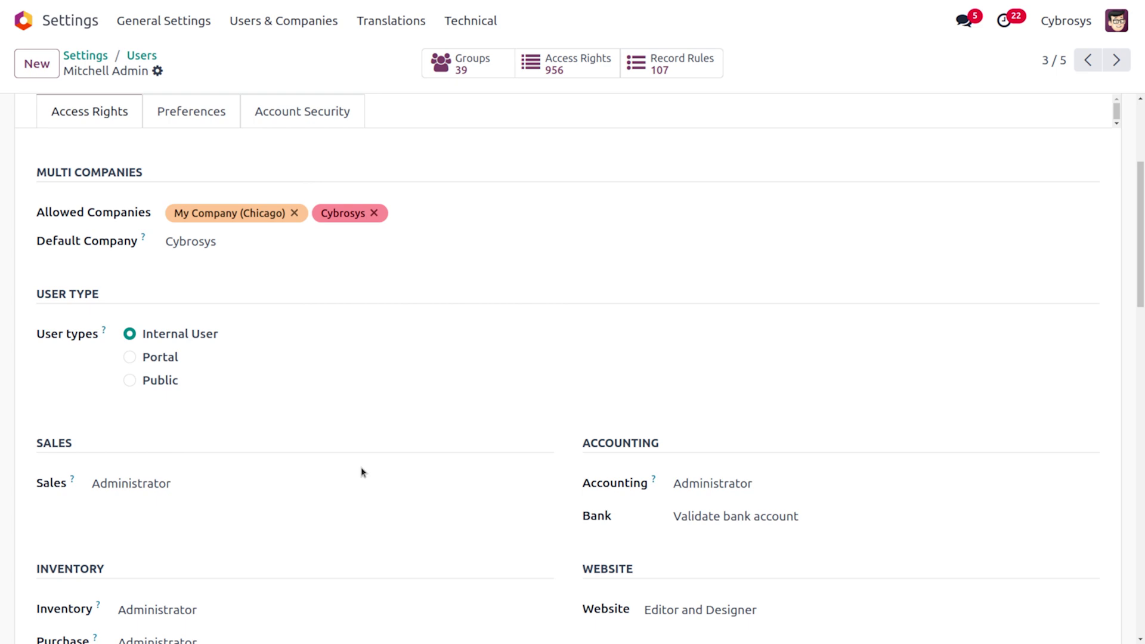
scroll(360, 471, up, 4)
scroll(360, 471, down, 7)
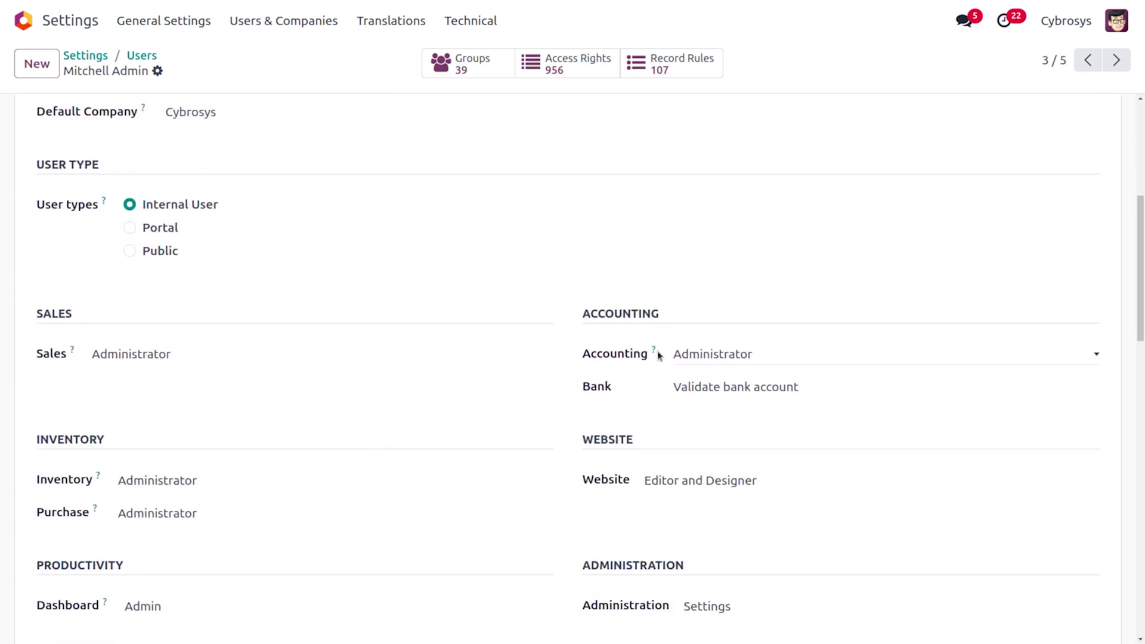
click(679, 355)
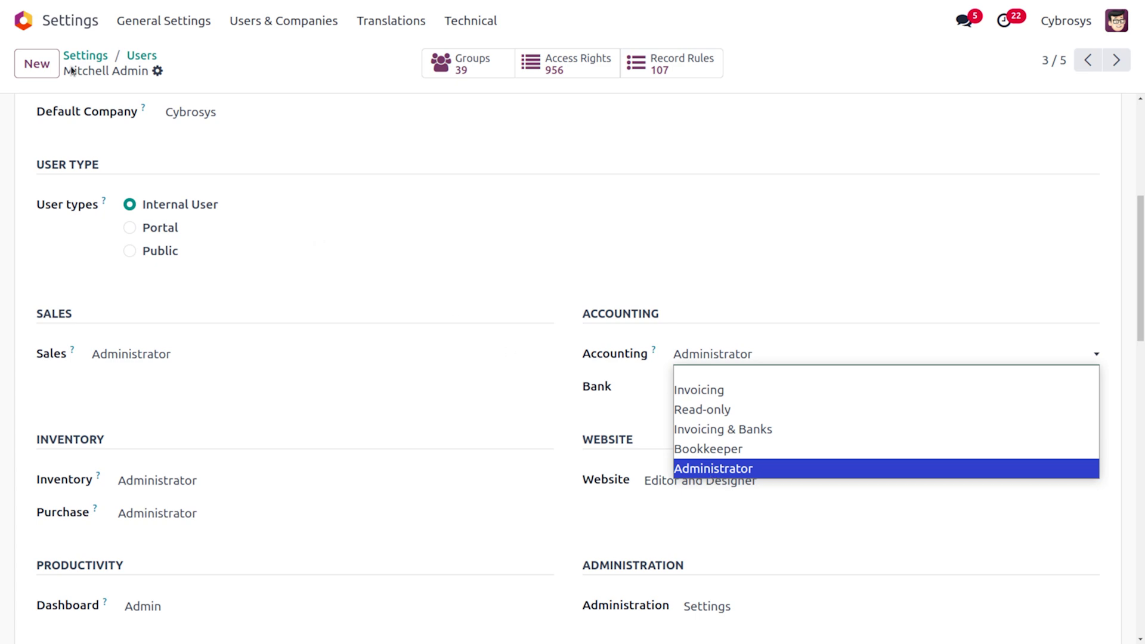
click(34, 27)
click(25, 22)
Open Accounting via 'acc', scan the journal cards (5 unpaid invoices, 8 bank transactions), and view Customers actions
text(acc)
key(Return)
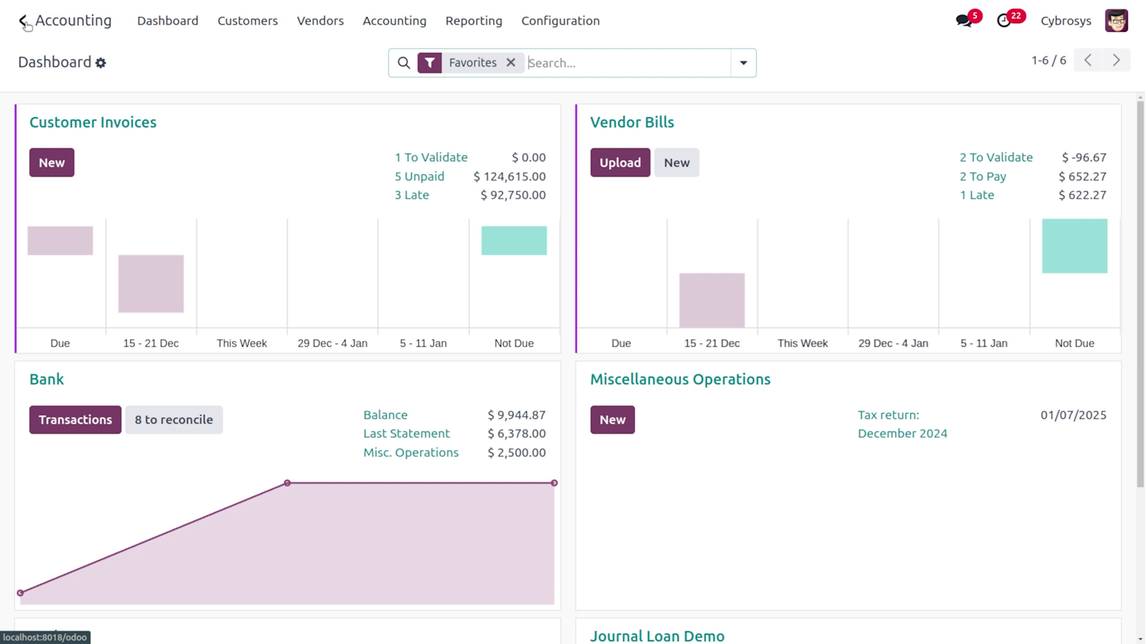
scroll(502, 419, down, 3)
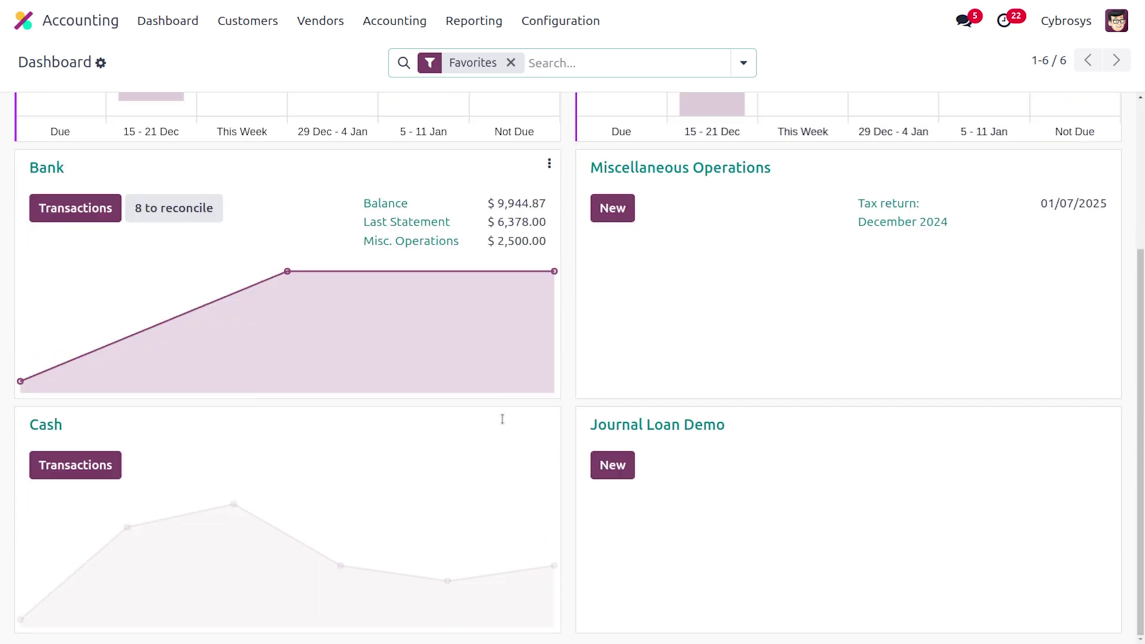
scroll(502, 419, up, 3)
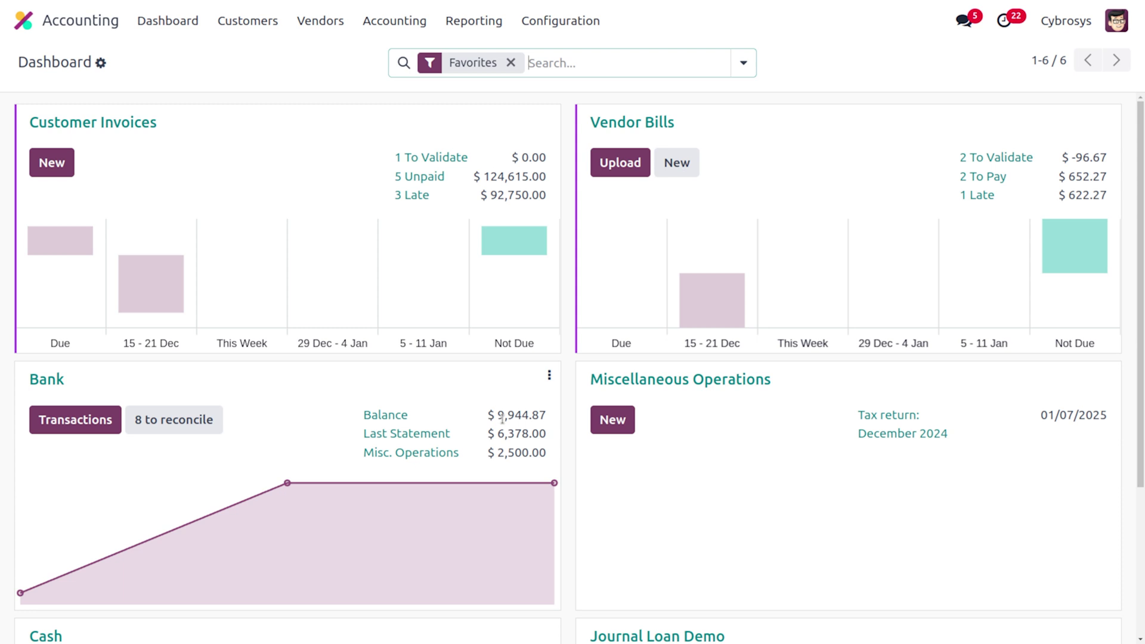
scroll(502, 419, down, 4)
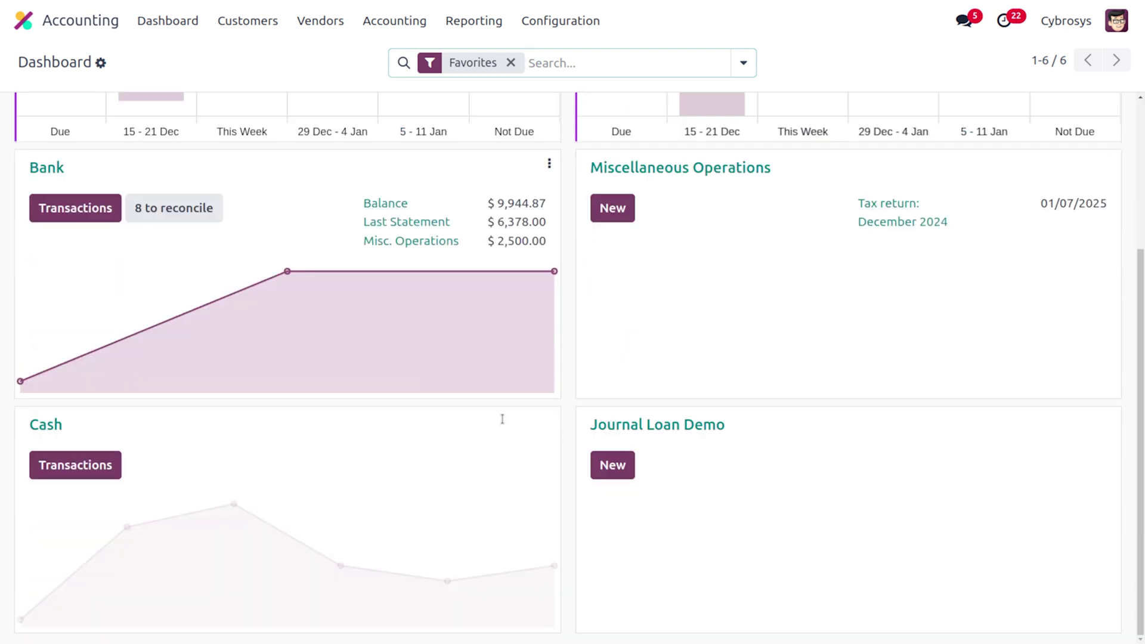
scroll(503, 421, up, 4)
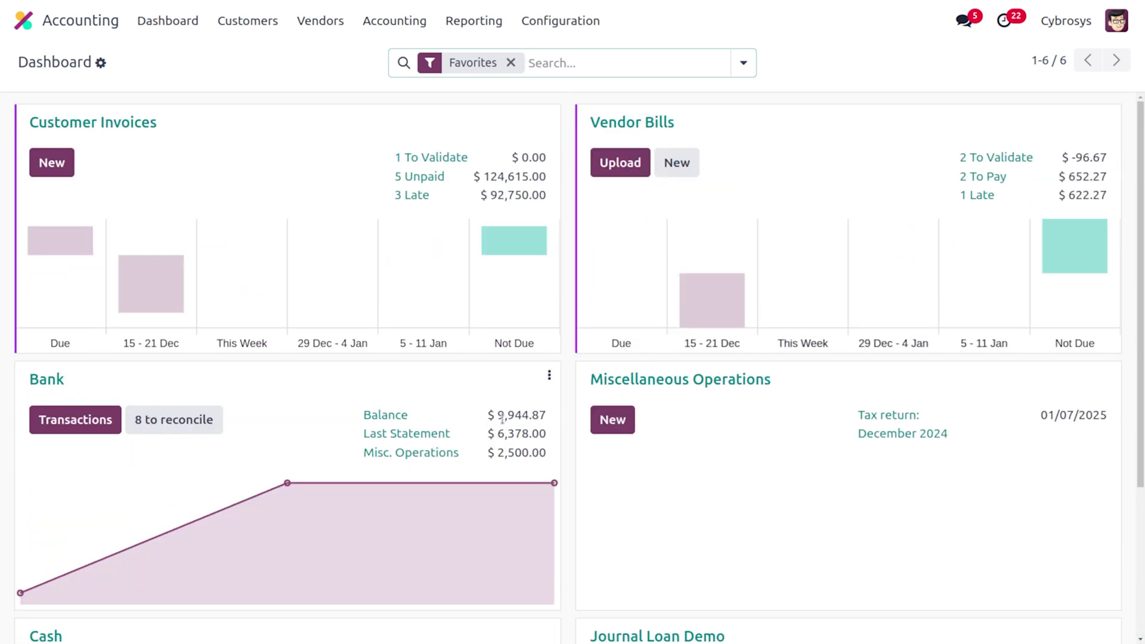
click(262, 15)
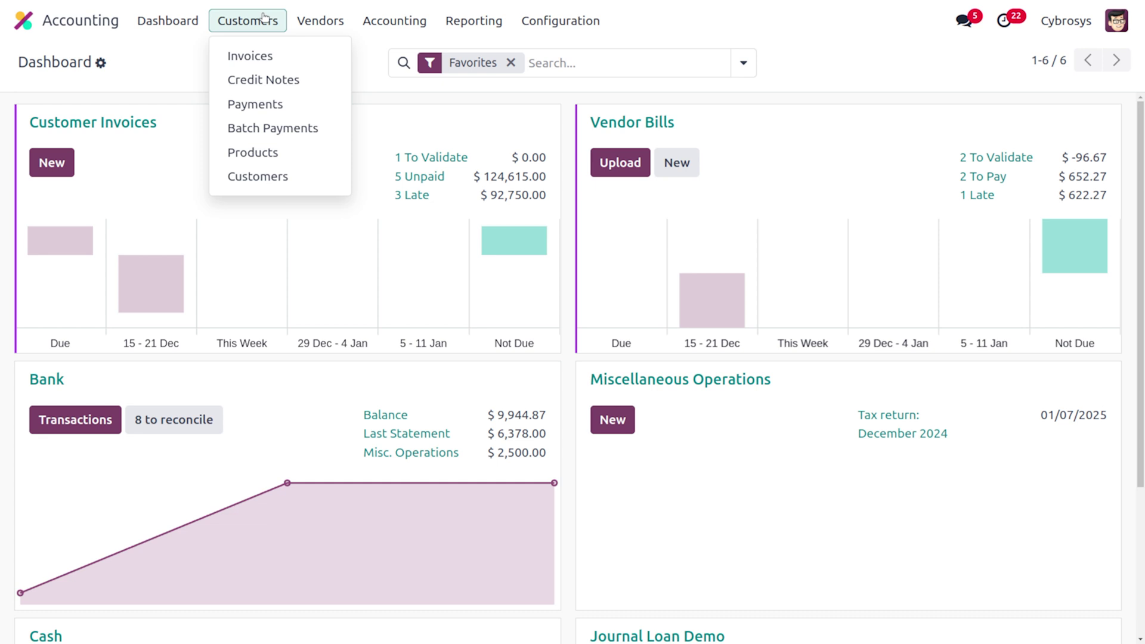
Review the Vendors, Accounting and Reporting menus, scrolling reports from Balance Sheet to 1099 Report
click(314, 18)
click(311, 19)
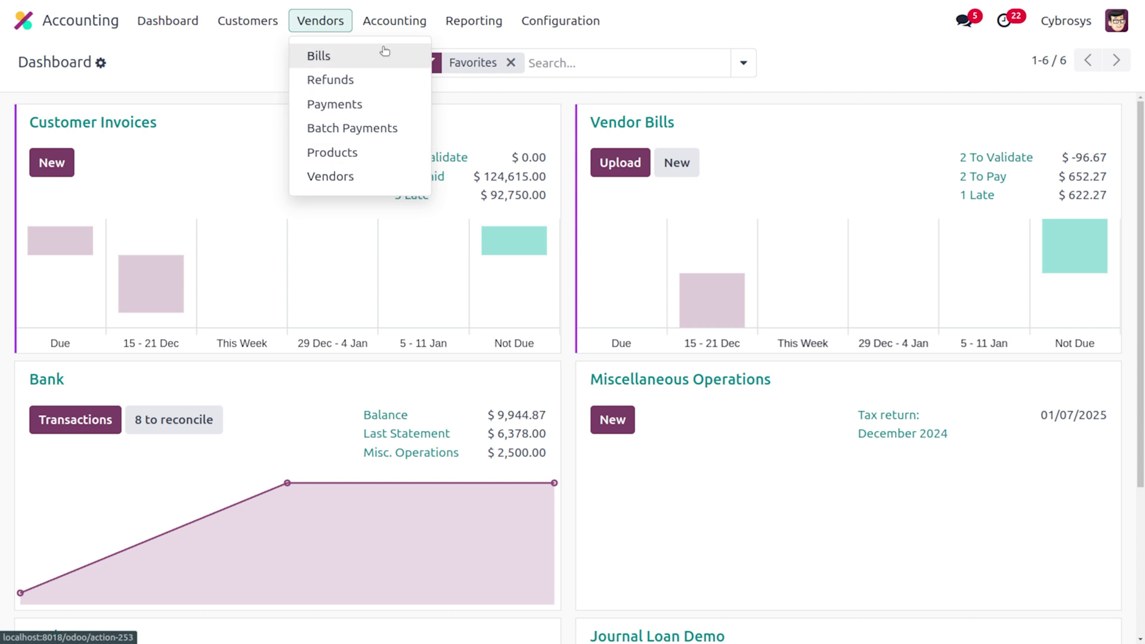
mouse_move(392, 8)
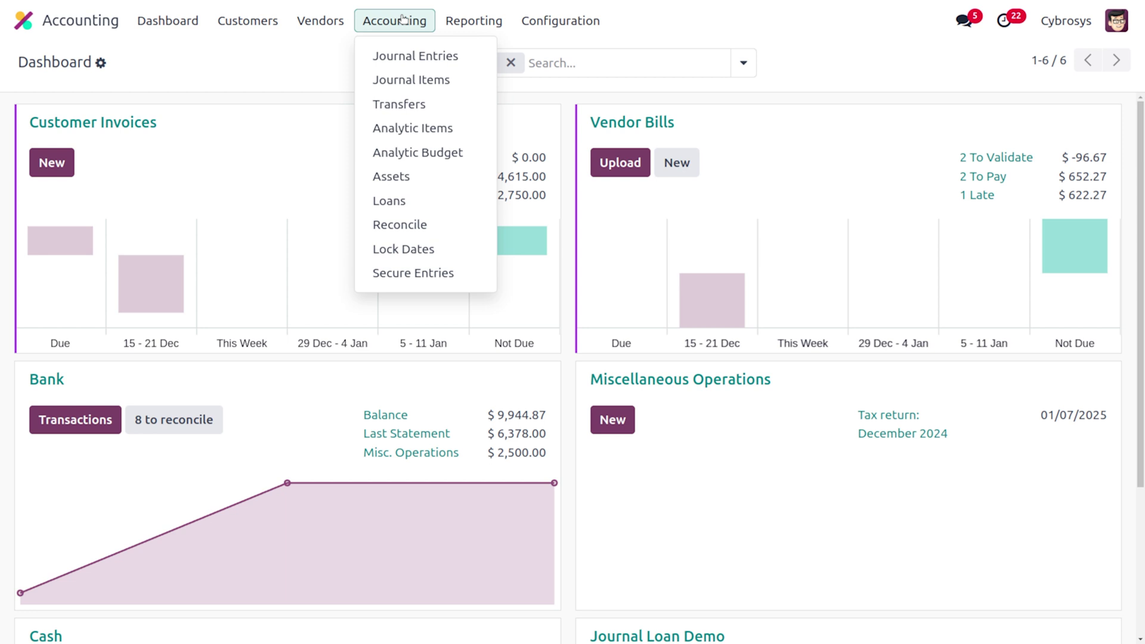
click(457, 24)
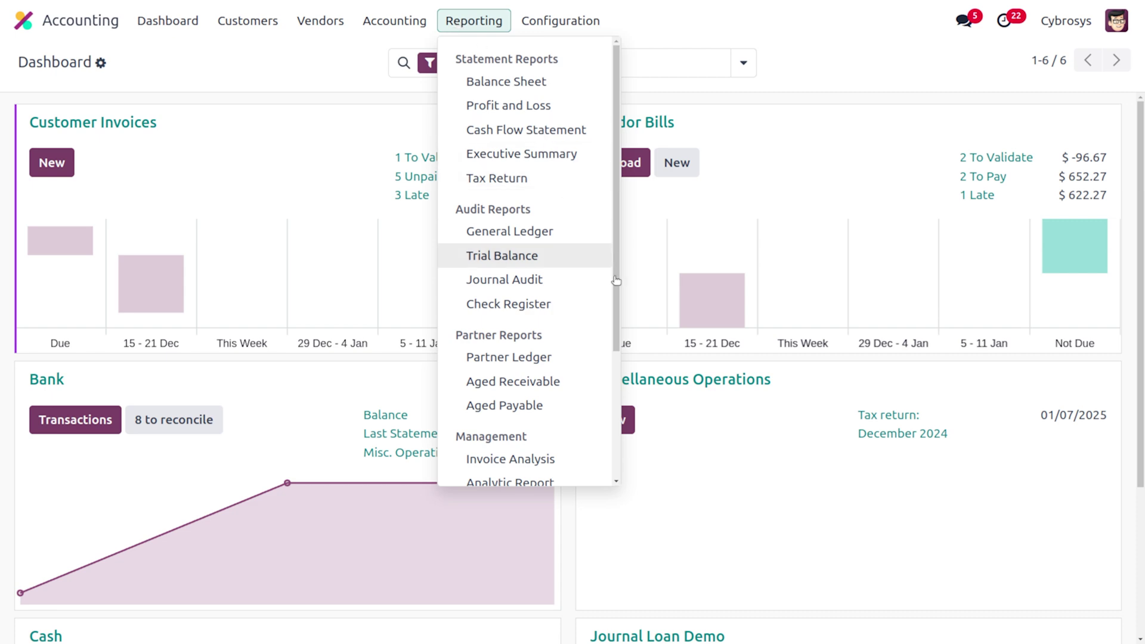
scroll(597, 240, down, 2)
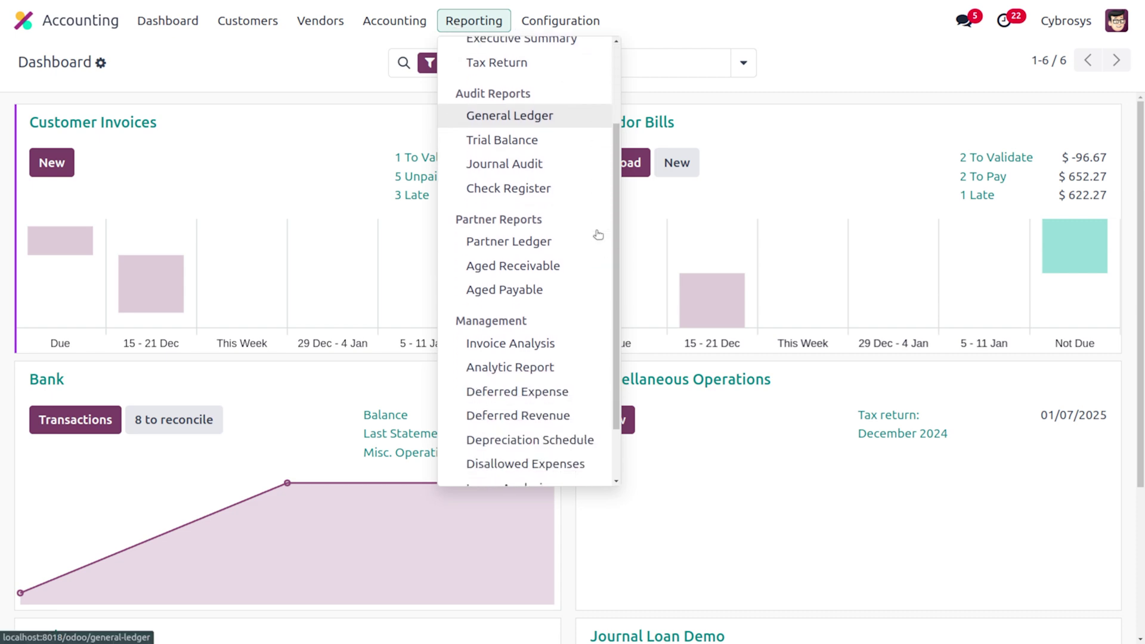
scroll(598, 234, down, 1)
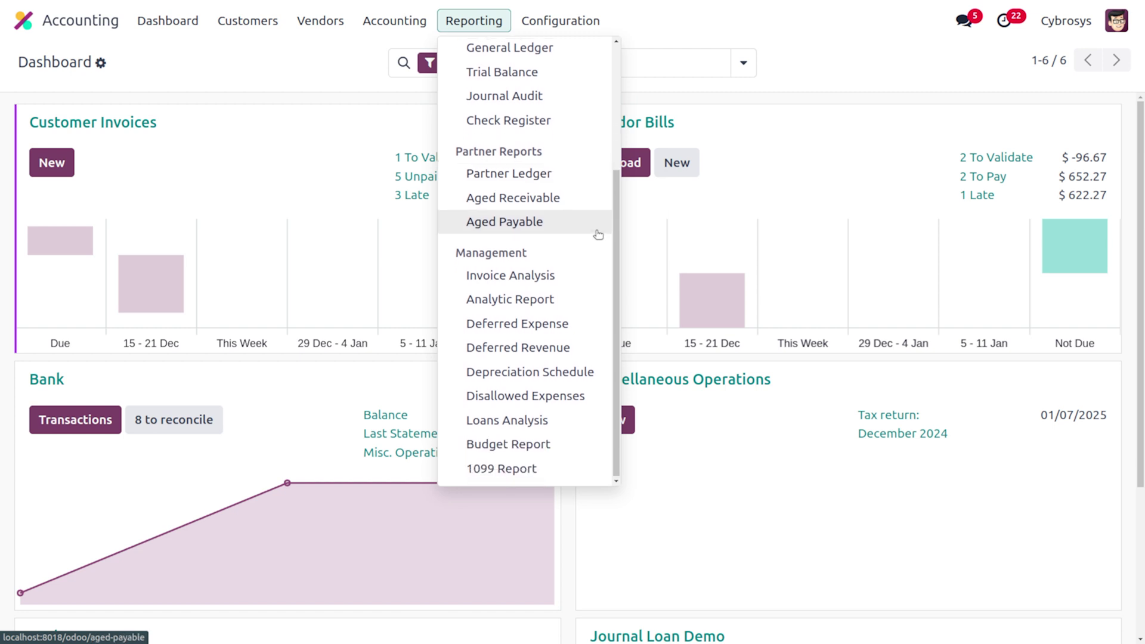
scroll(597, 234, up, 3)
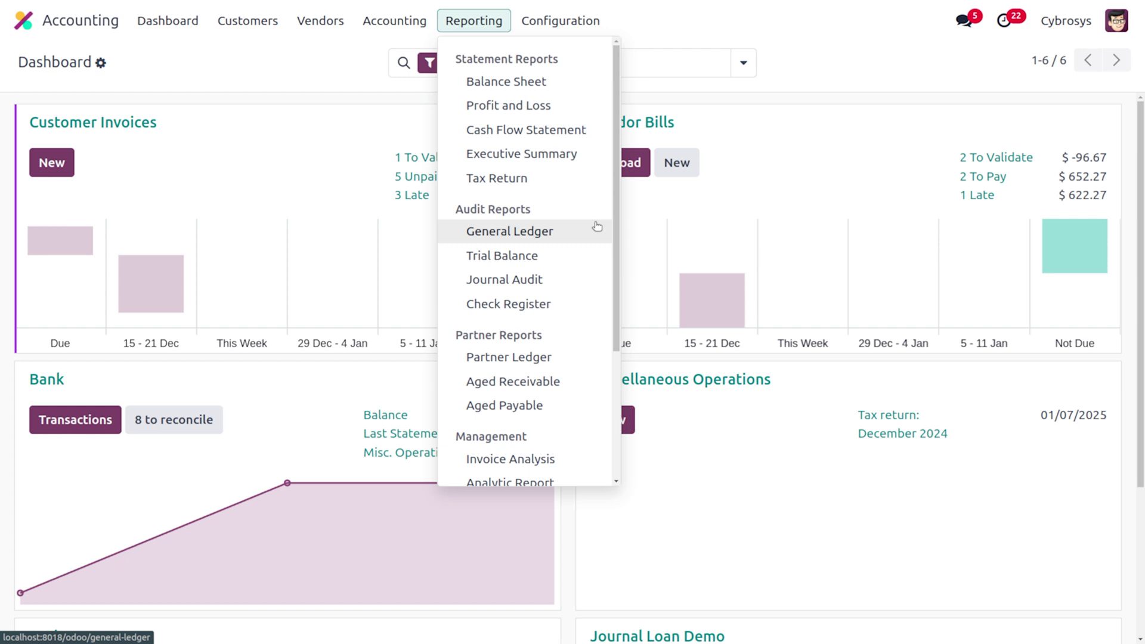
Review the options in the Accounting Configuration menu
click(557, 18)
click(557, 18)
click(558, 16)
scroll(583, 256, down, 8)
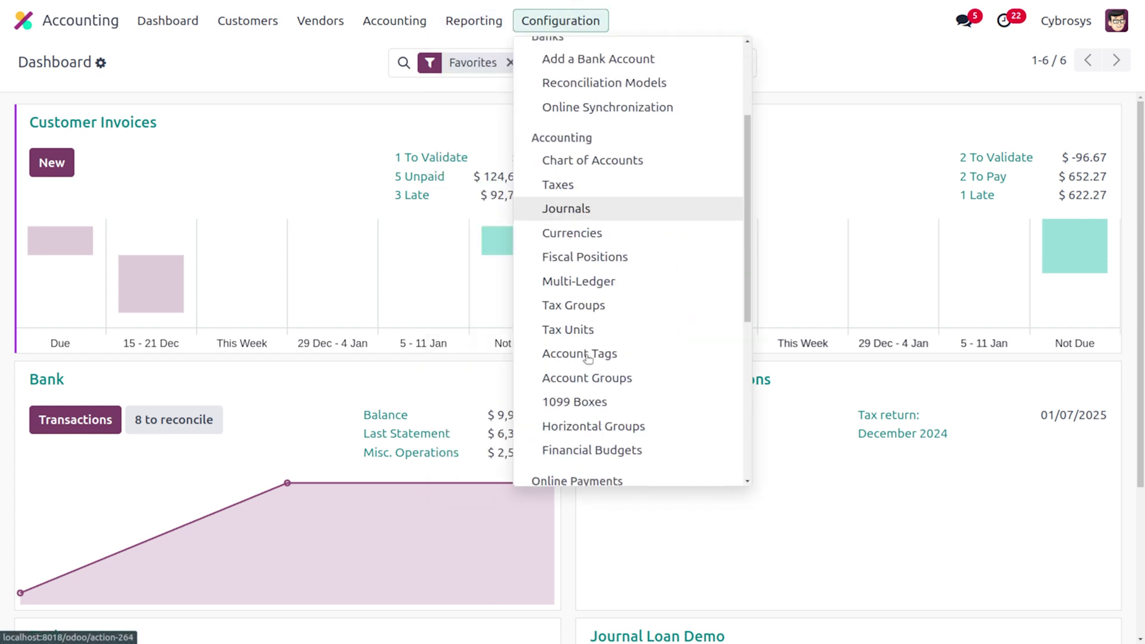
scroll(584, 360, up, 8)
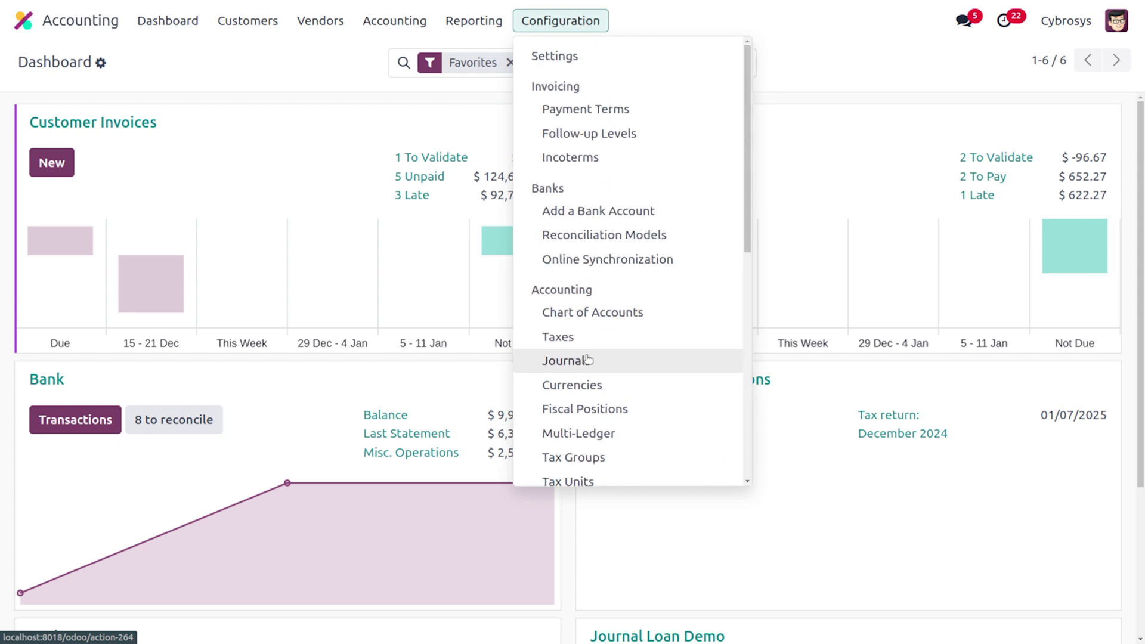
Scroll through Accounting Settings, noting totals below sections enabled and quick encoding disabled
click(543, 58)
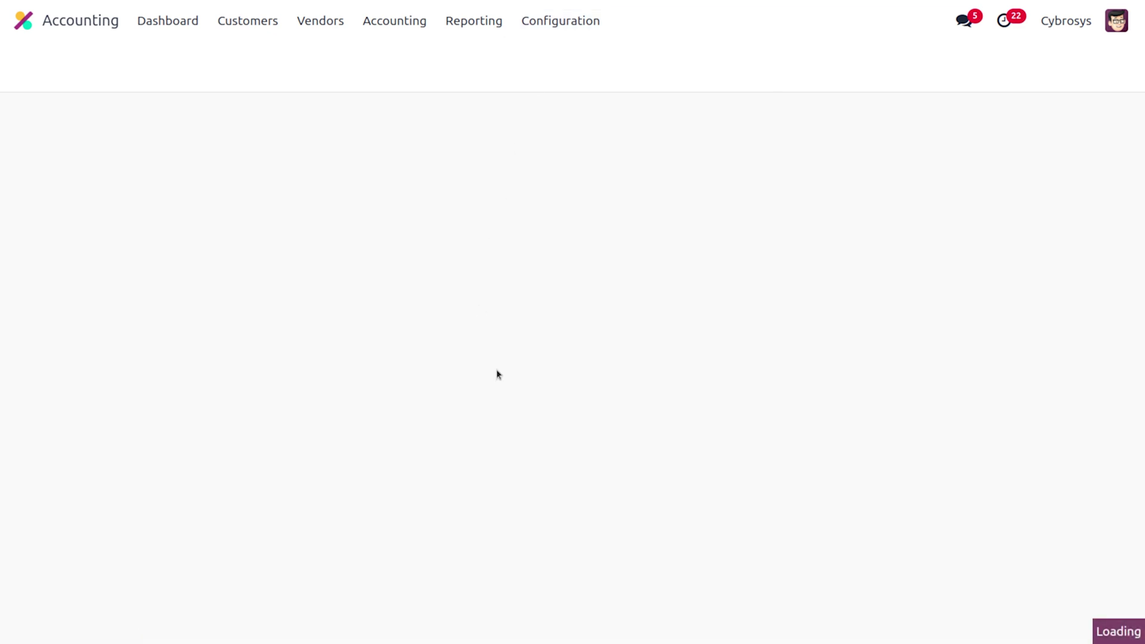
scroll(753, 483, down, 3)
scroll(753, 483, up, 3)
scroll(753, 483, down, 1)
scroll(752, 482, down, 8)
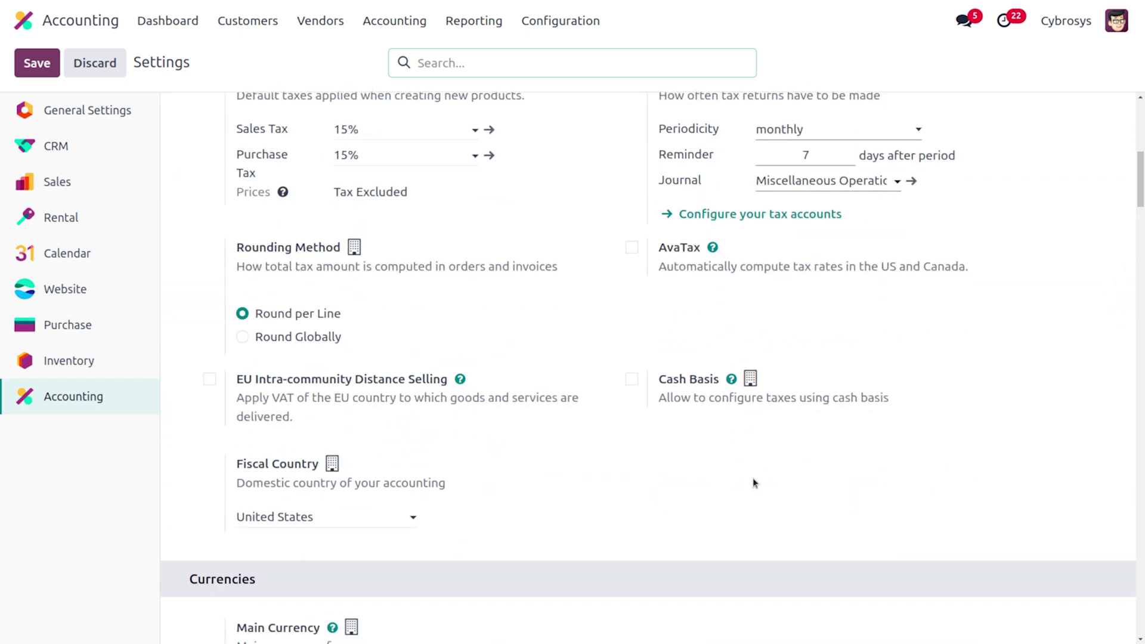
scroll(753, 482, down, 1)
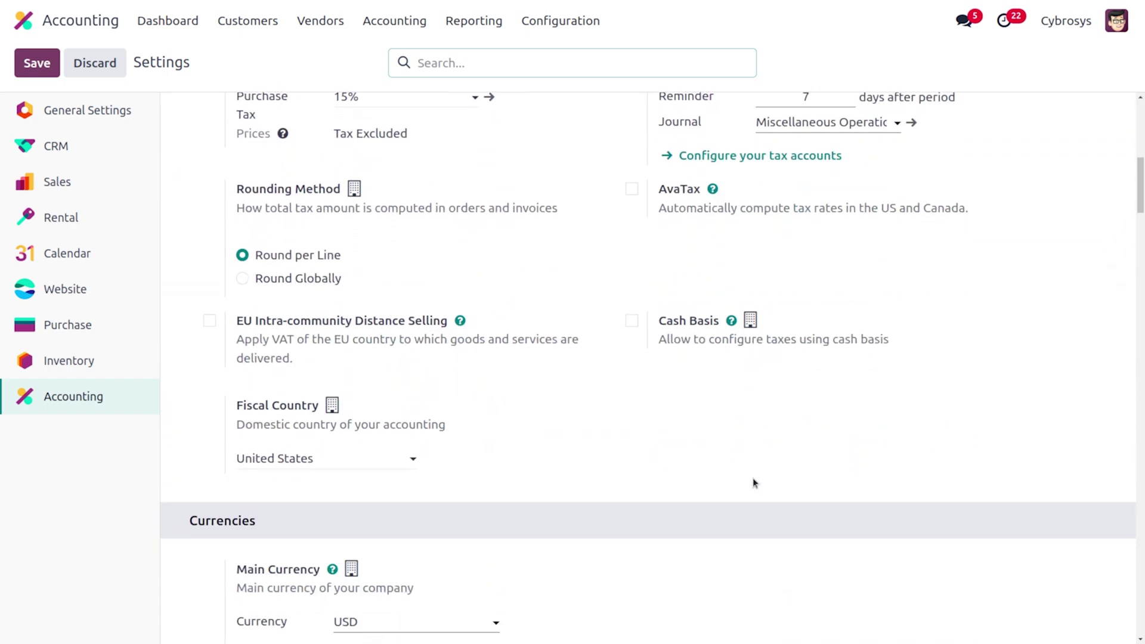
scroll(752, 478, down, 10)
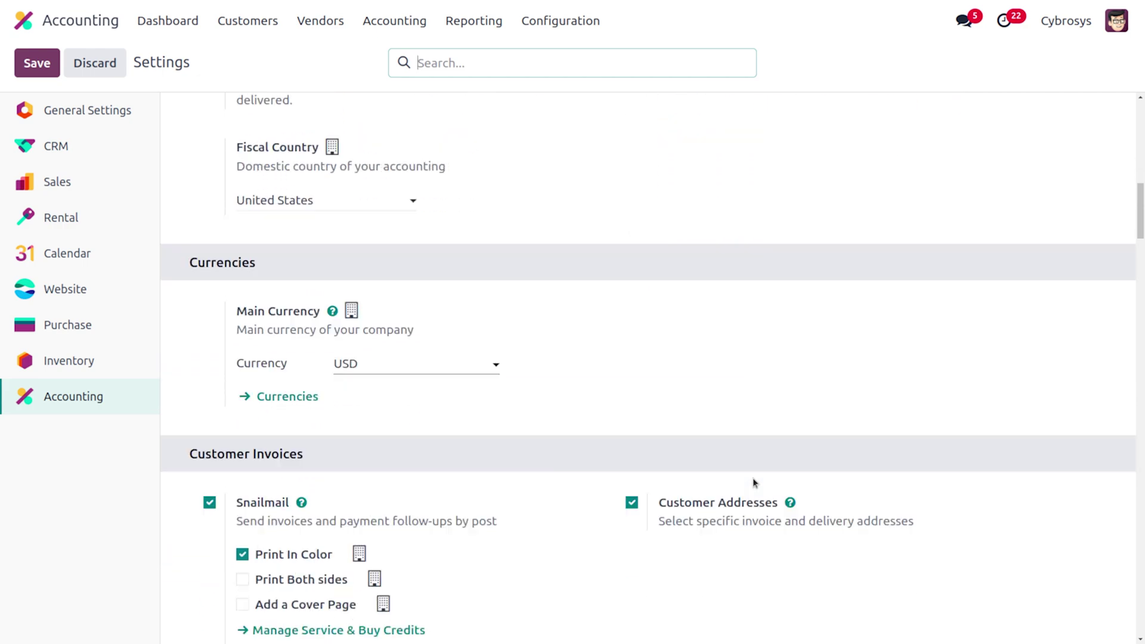
scroll(753, 478, down, 20)
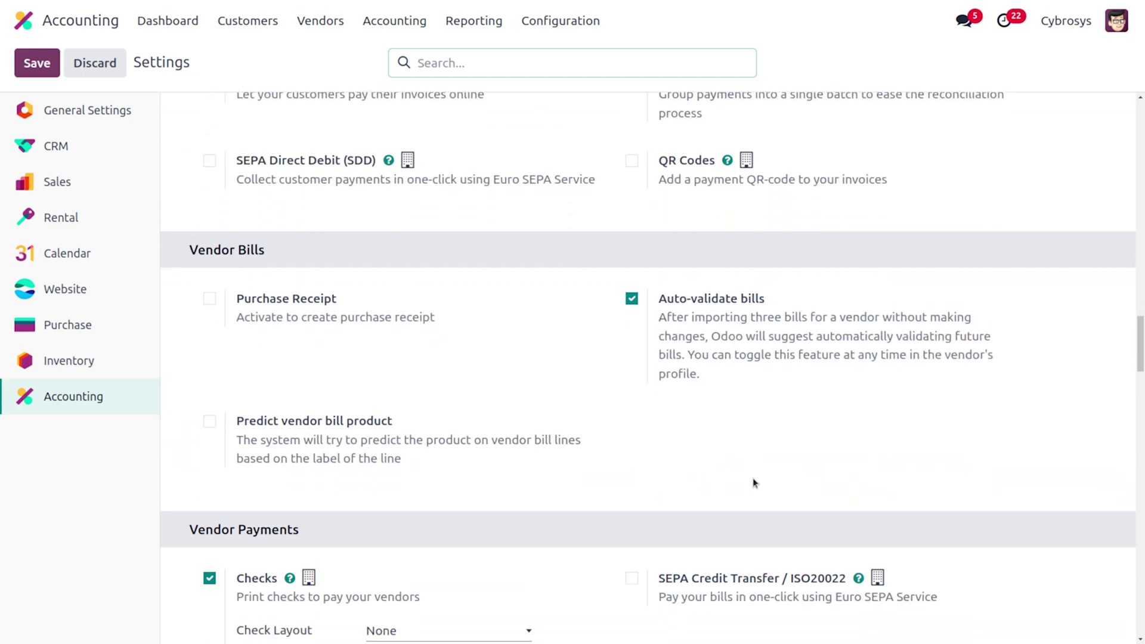
scroll(752, 483, down, 1)
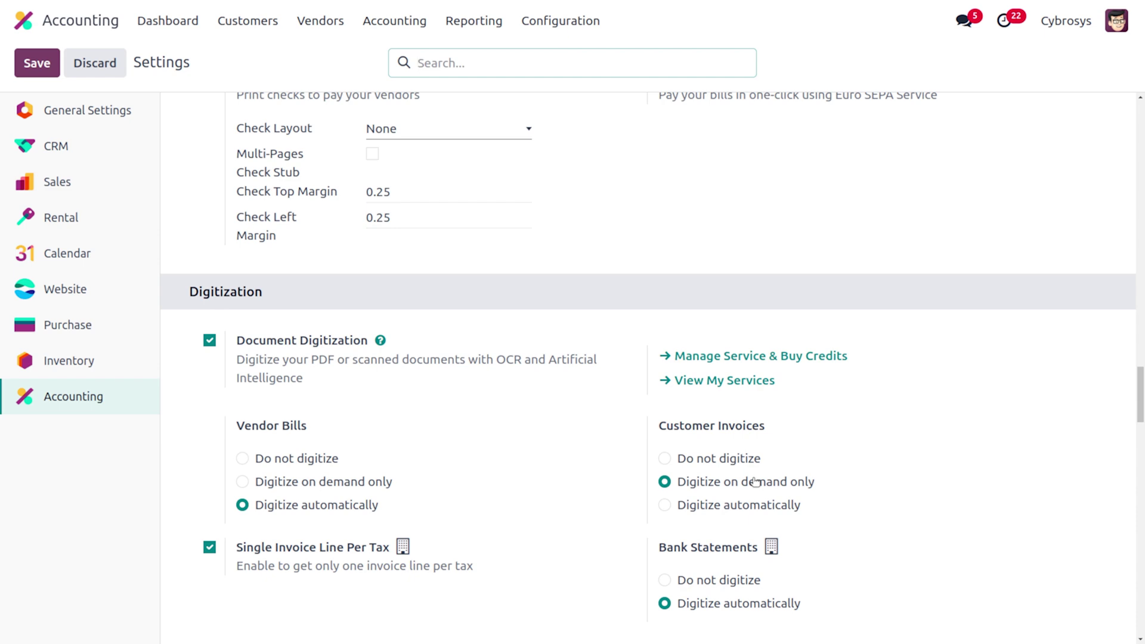
scroll(754, 482, down, 20)
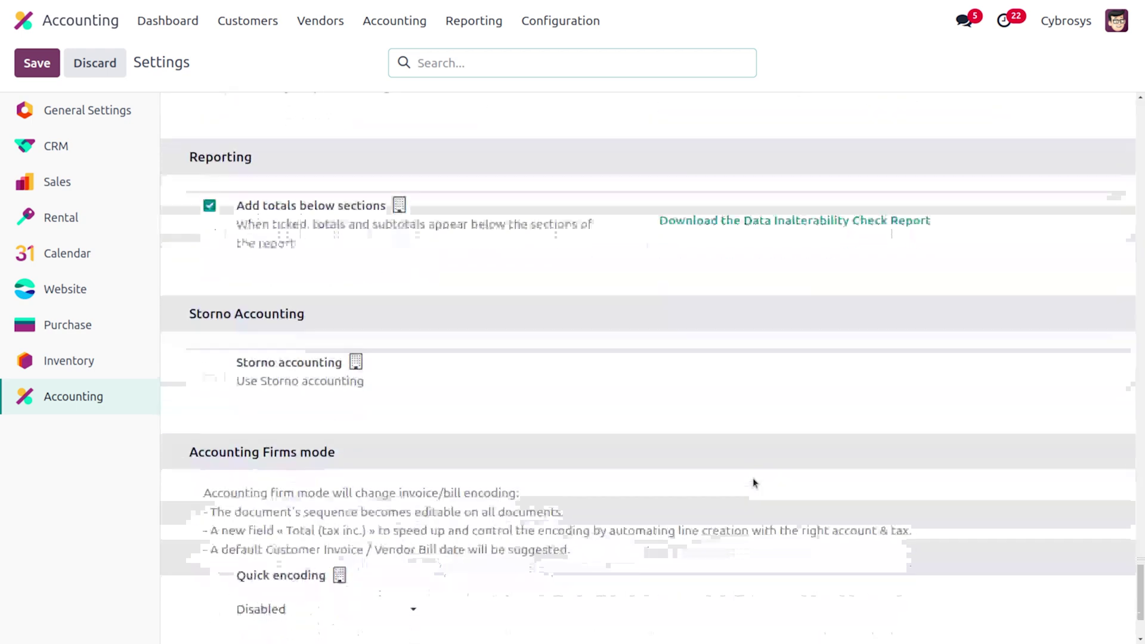
scroll(753, 478, down, 5)
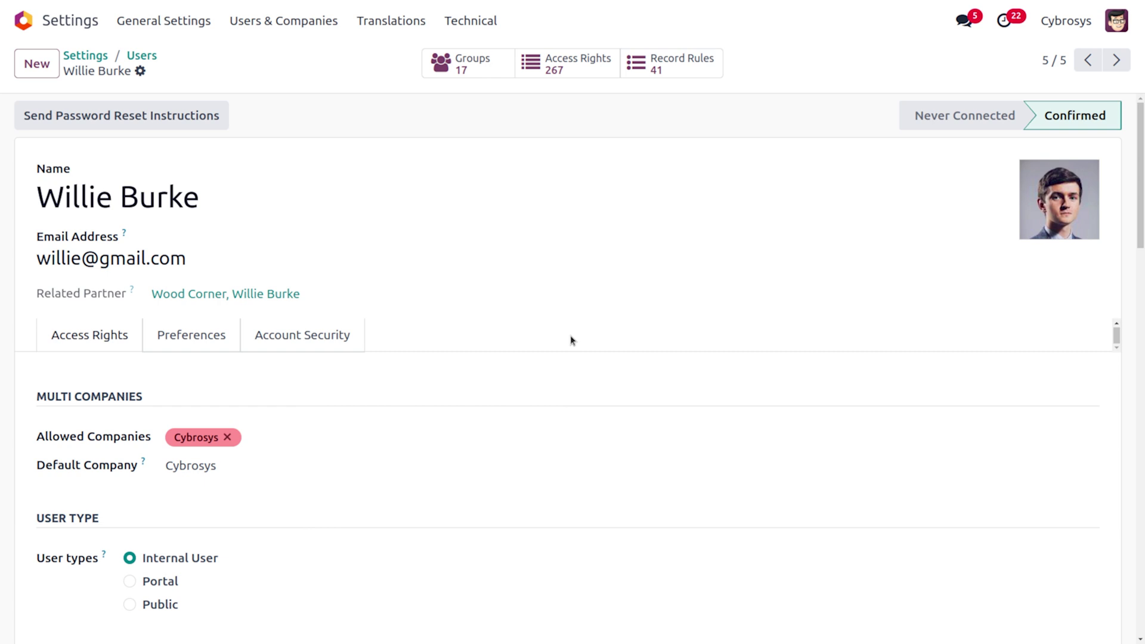
Confirm the user's Invoicing accounting access, select their e-mail address, and log out as administrator
scroll(570, 335, down, 5)
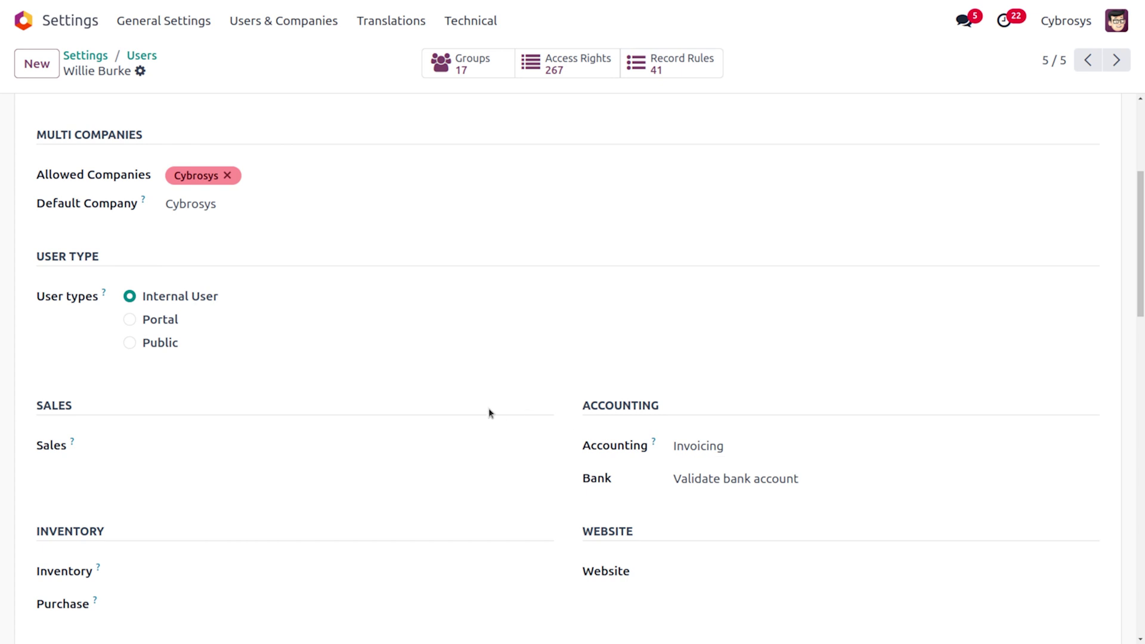
scroll(488, 408, up, 4)
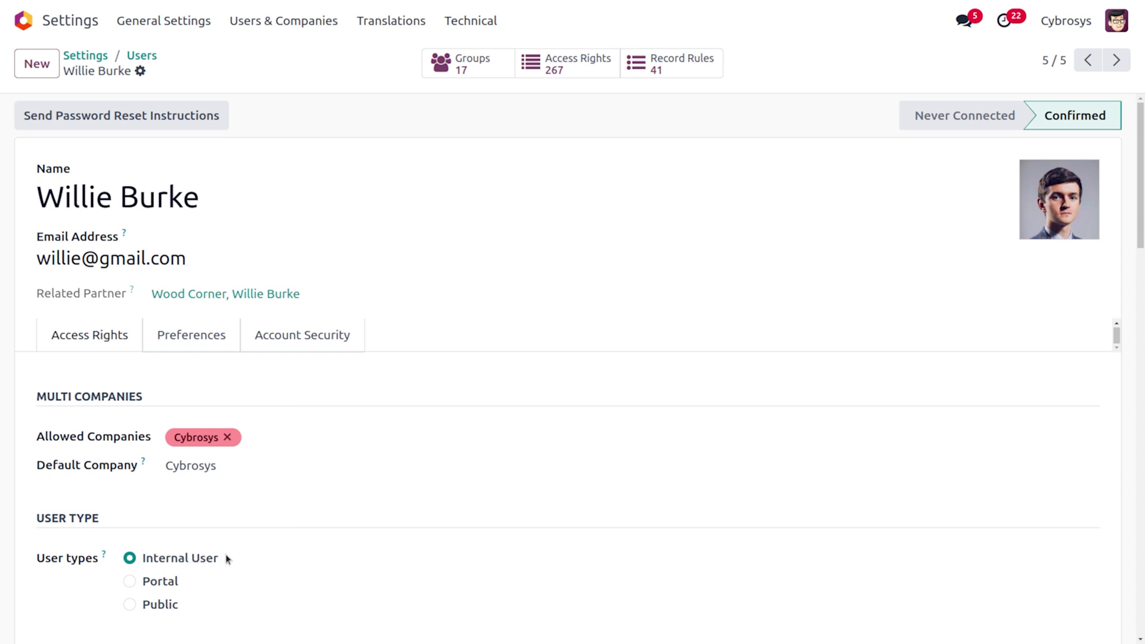
click(200, 262)
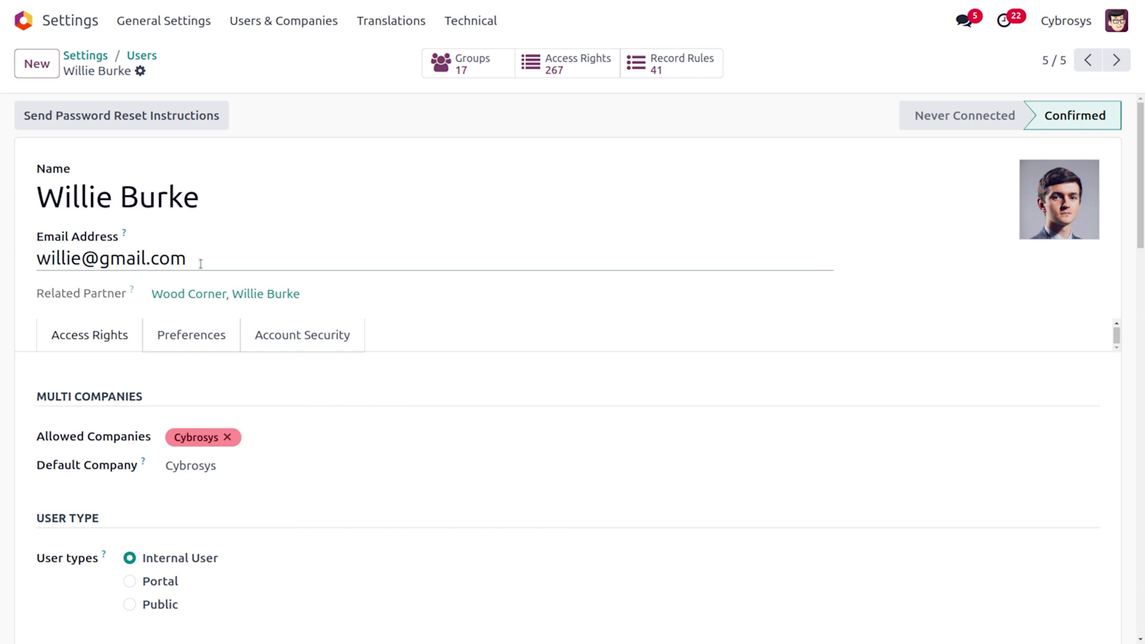
key(ctrl+a)
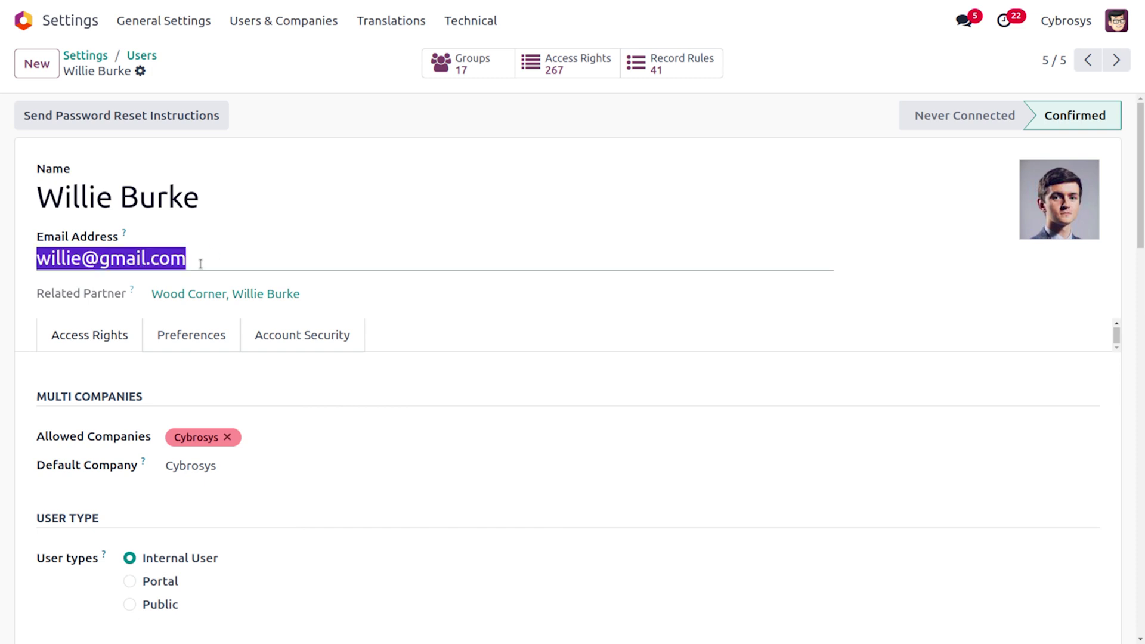
click(1120, 27)
click(1056, 266)
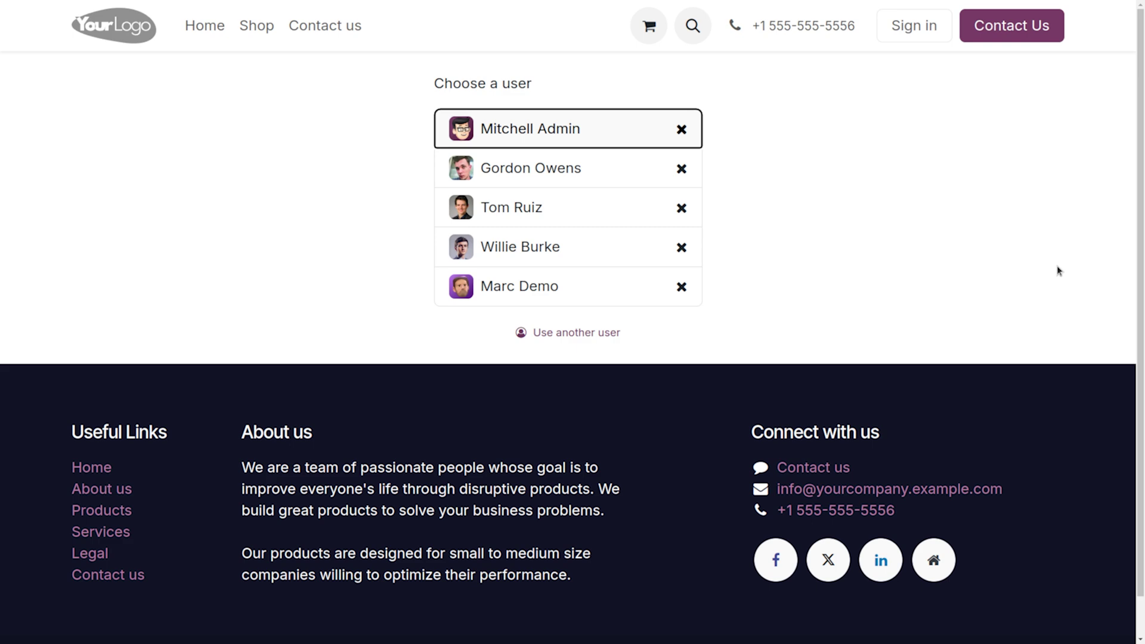
Sign in as the Invoicing-access user with their password and open Accounting via 'acc'
click(508, 245)
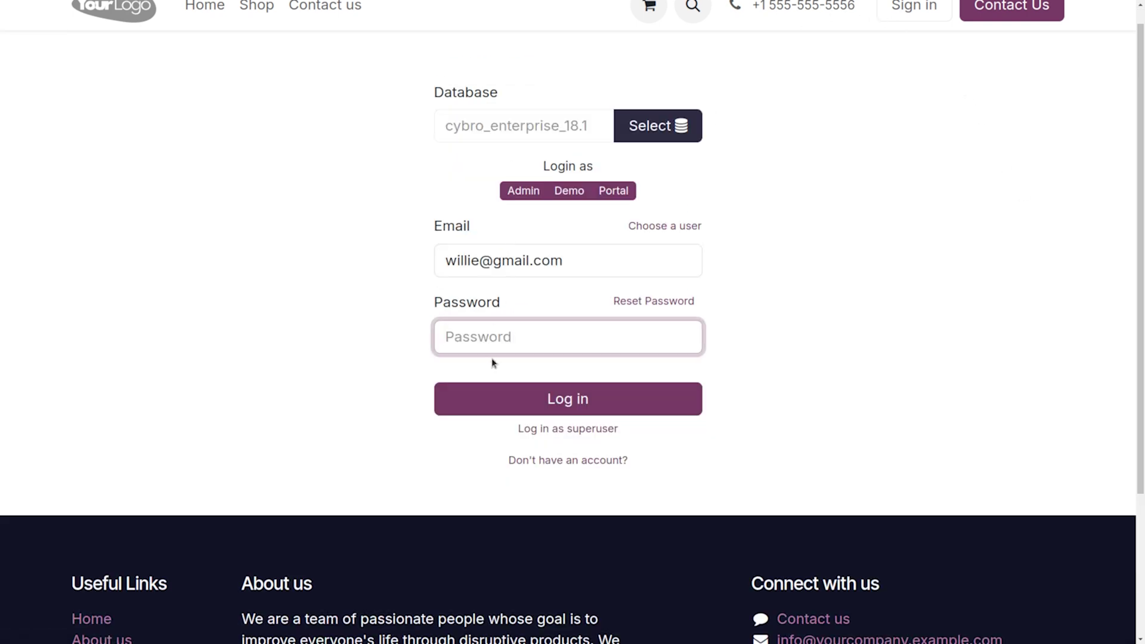
click(544, 398)
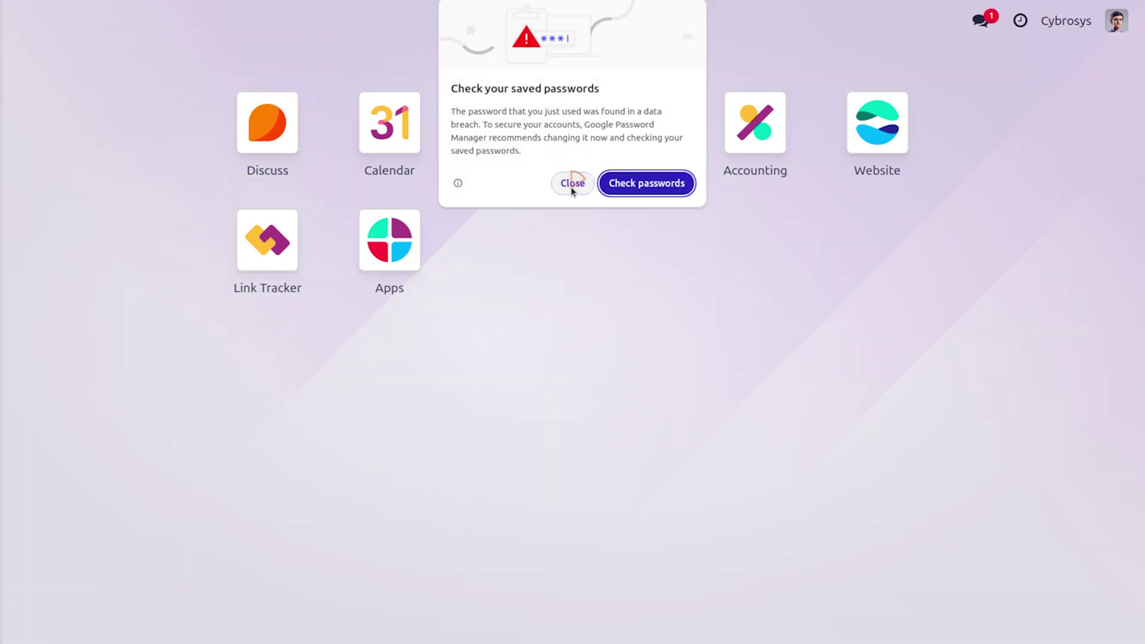
click(570, 187)
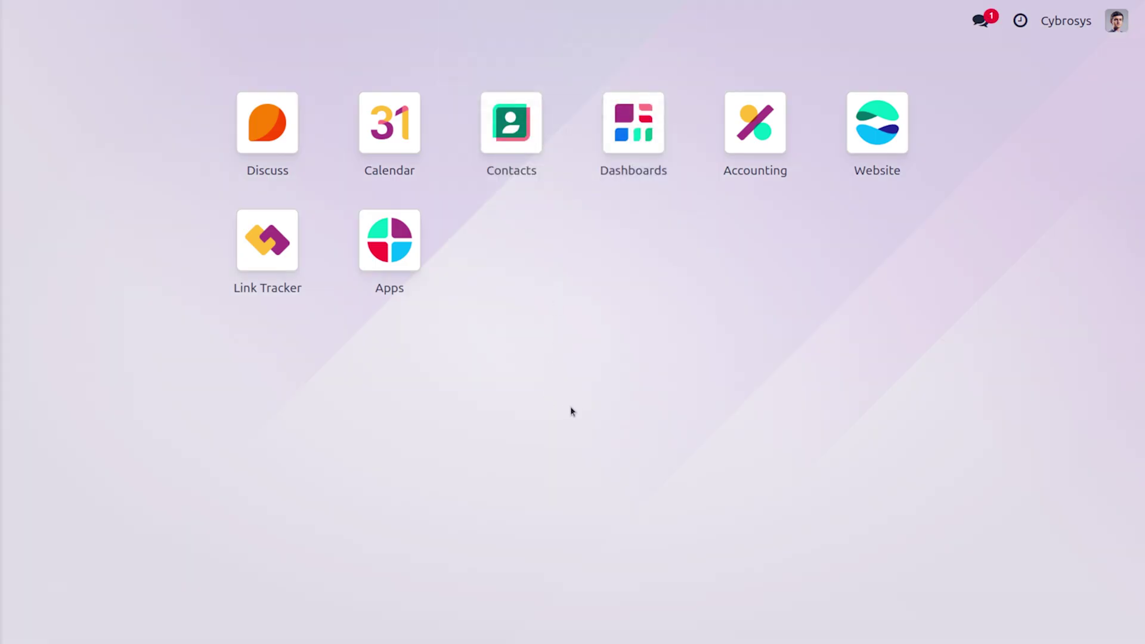
text(acc)
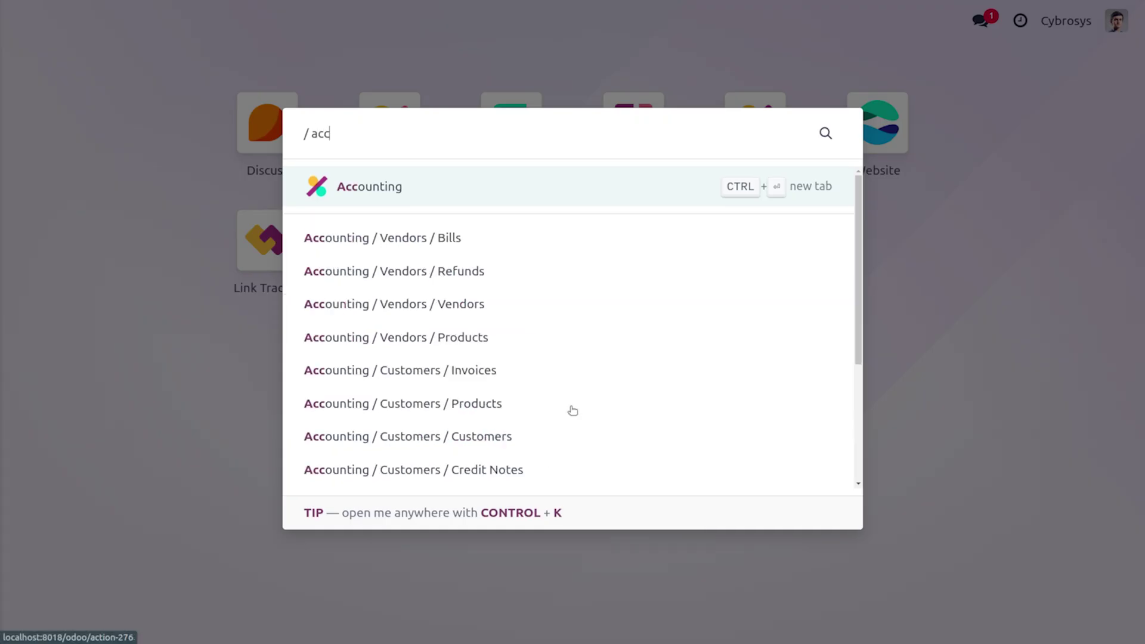
key(Return)
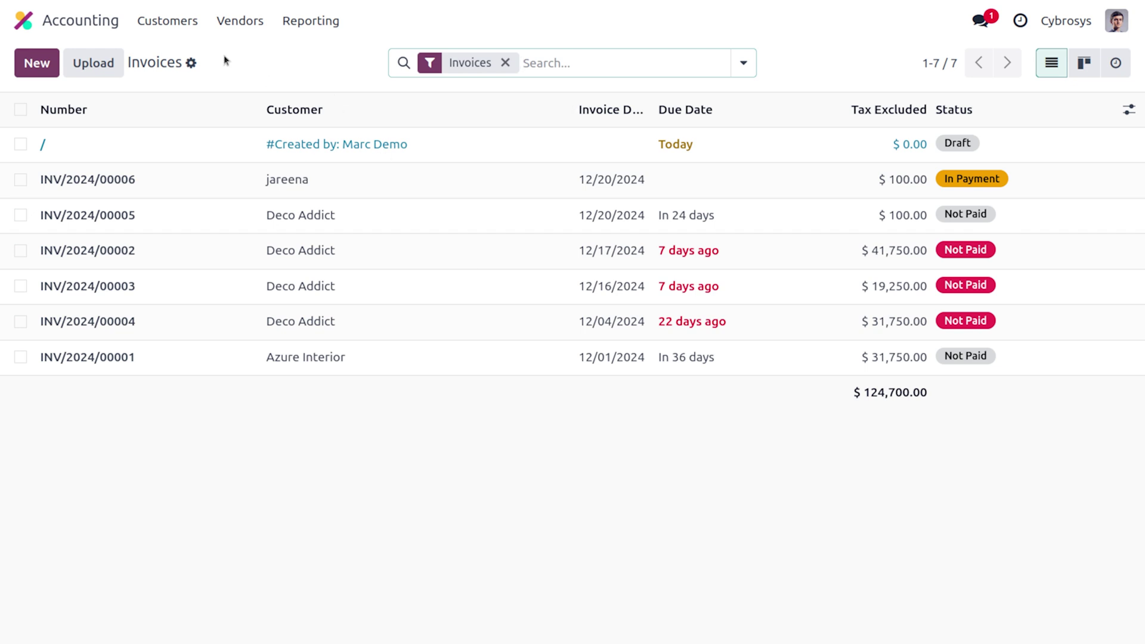
Check this user's Customers, Vendors and Reporting menus, then open the Invoice Analysis report
click(161, 21)
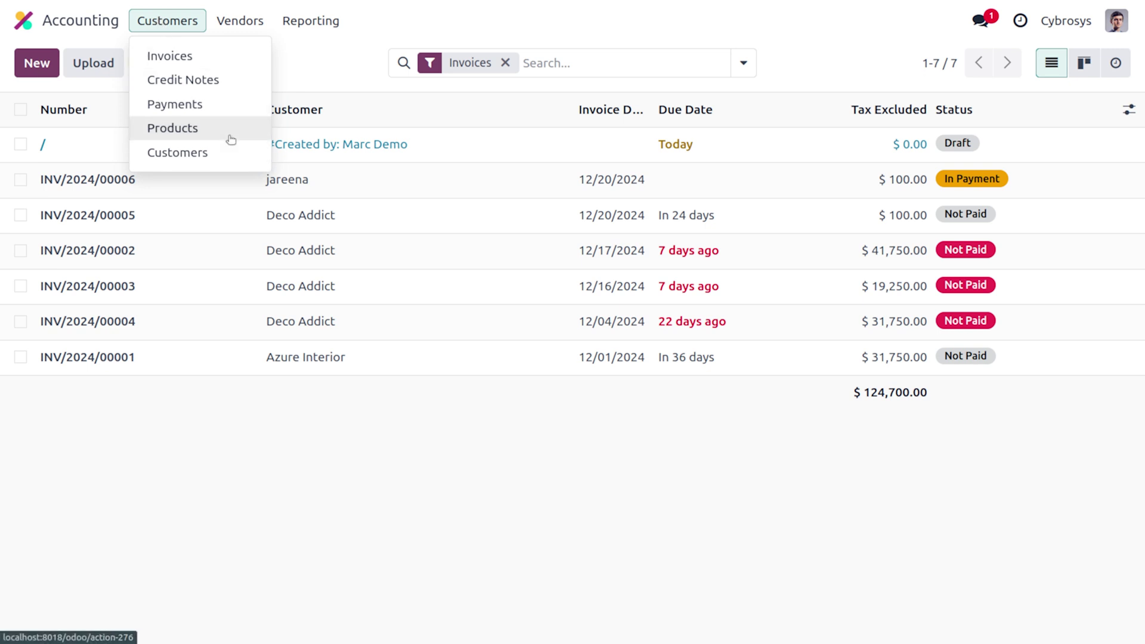
mouse_move(245, 30)
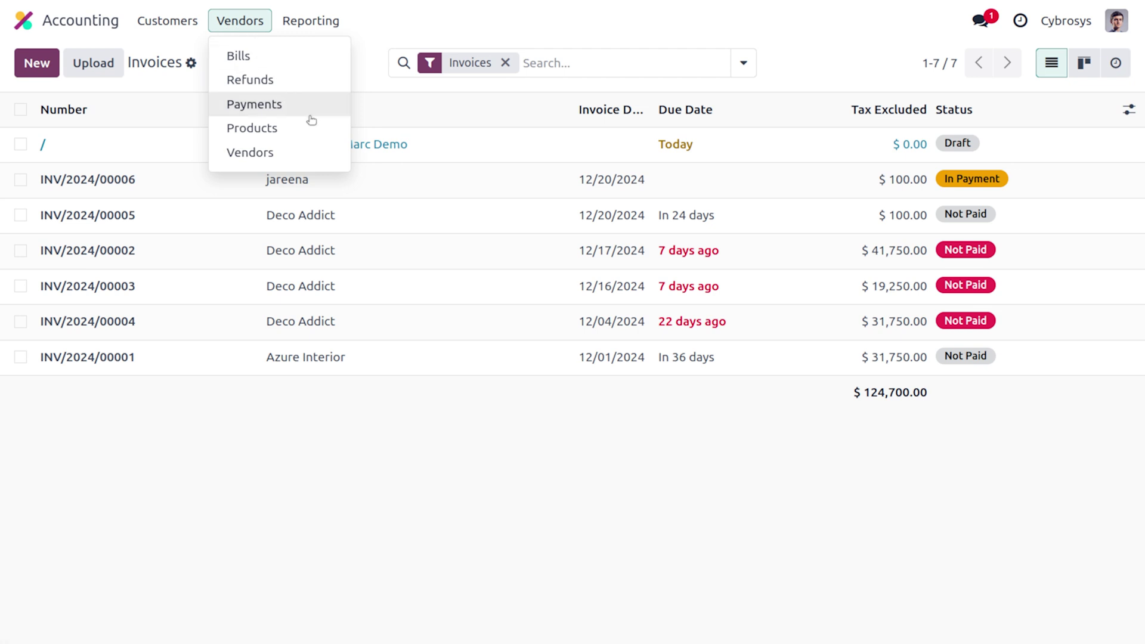
mouse_move(320, 22)
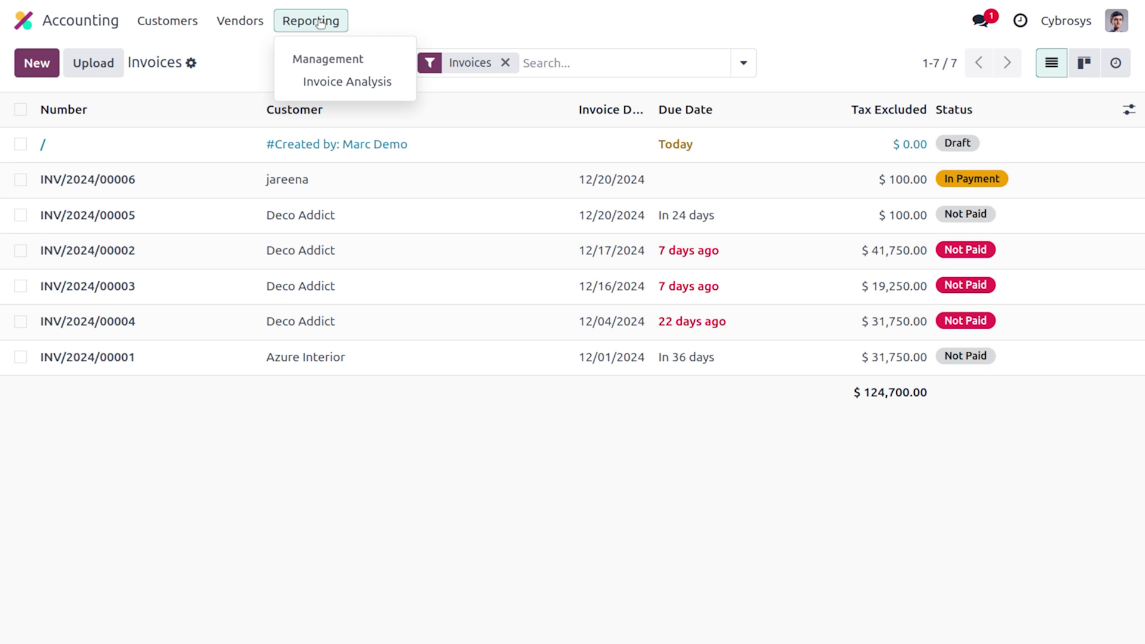
click(345, 84)
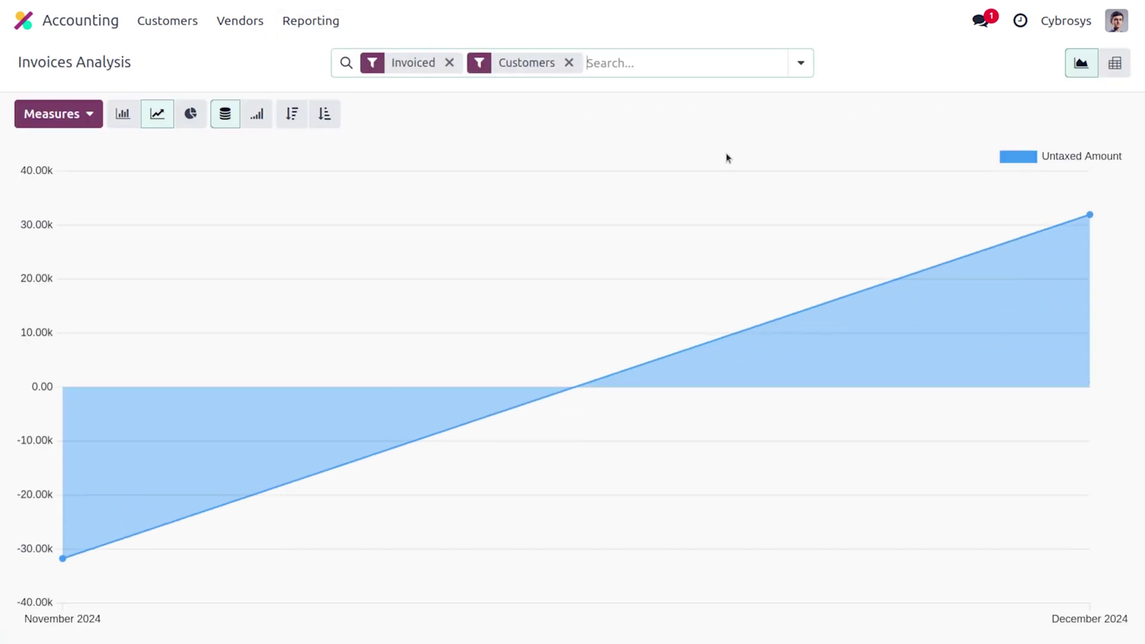
Switch the invoice analysis to Pivot view, then go back to the apps home screen
click(1116, 70)
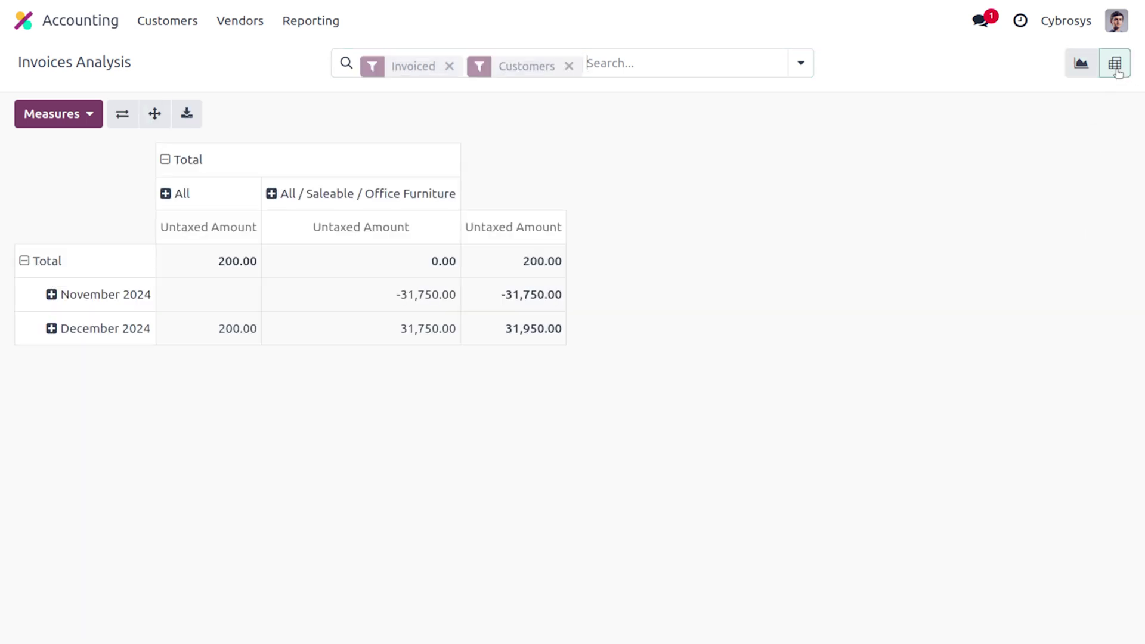
click(27, 23)
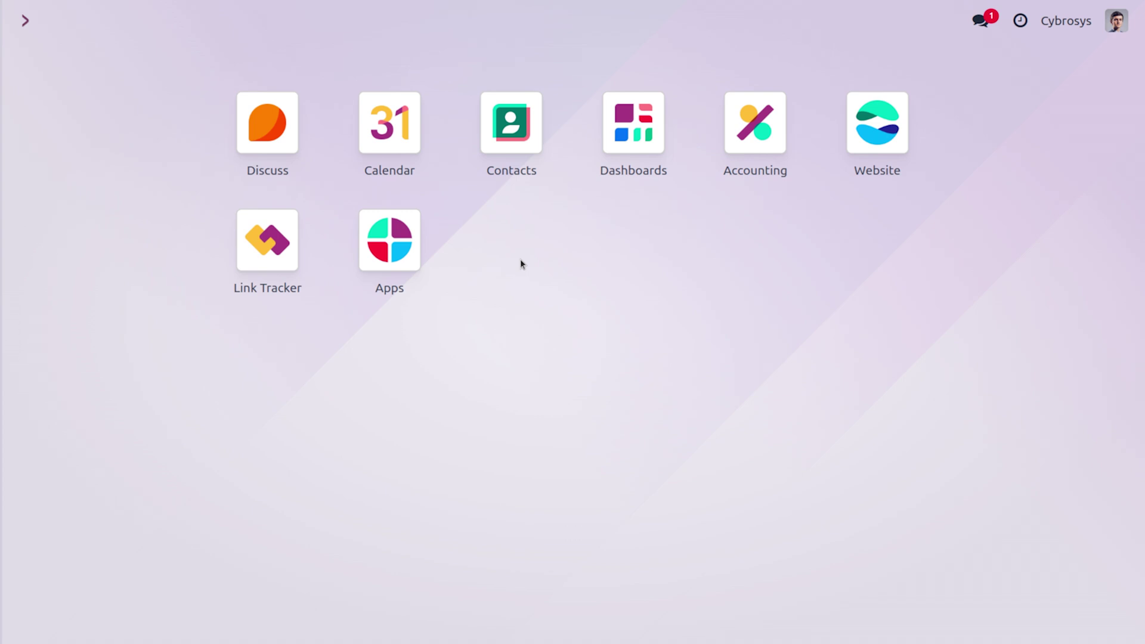
Open the avatar menu to sign out of the Invoicing user
click(1116, 20)
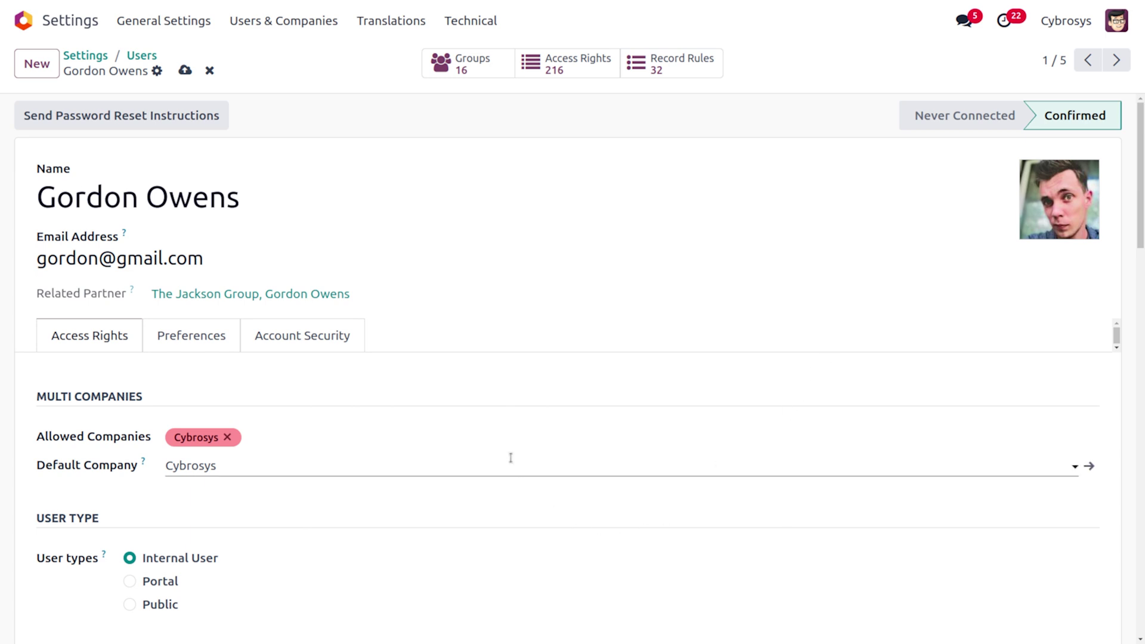
Set the user's Accounting access to Invoicing & Banks, save, and select their e-mail address
scroll(510, 457, down, 2)
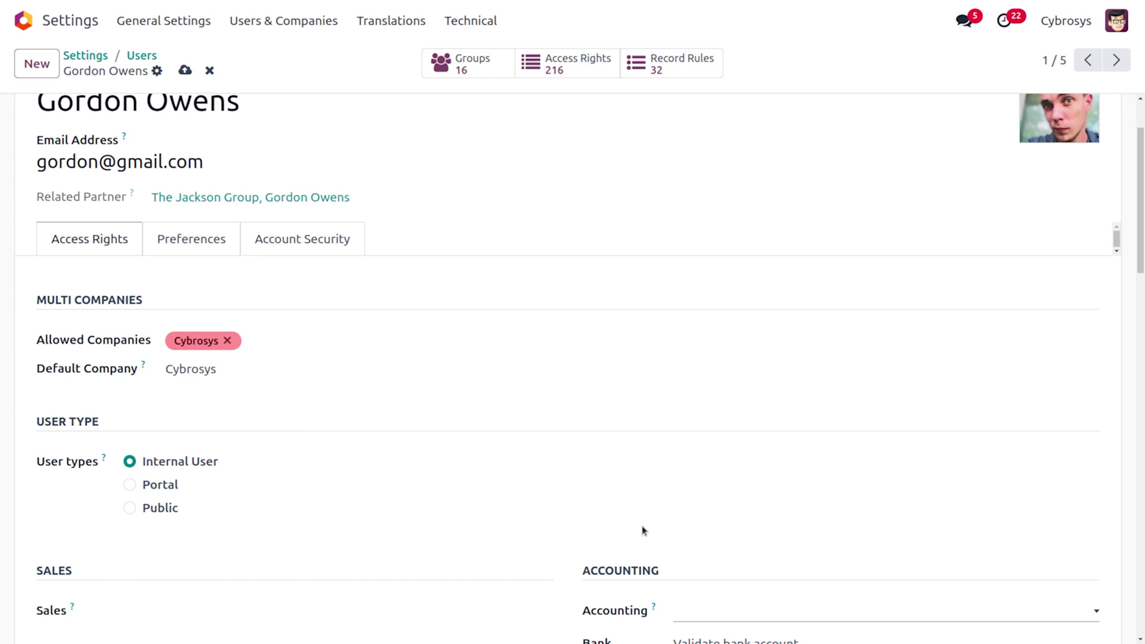
click(703, 620)
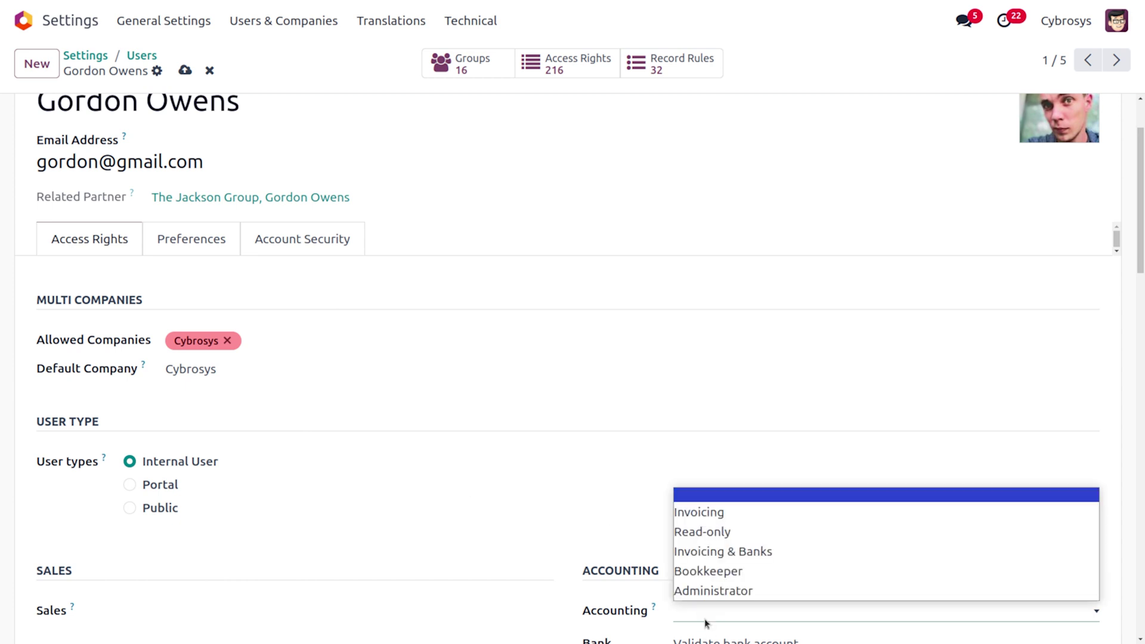
click(702, 551)
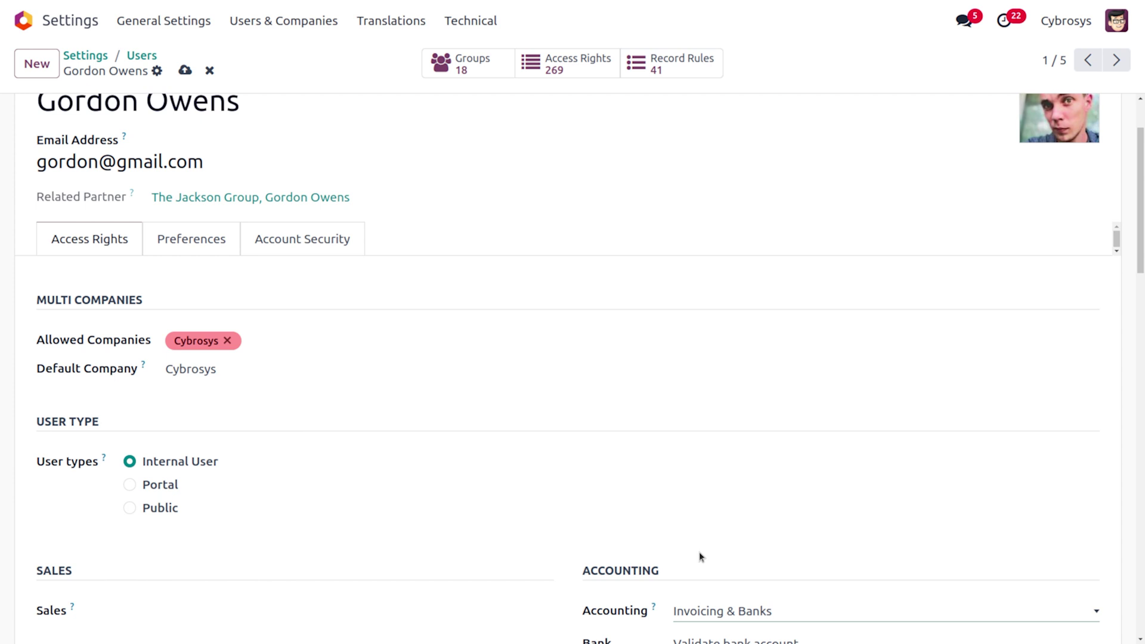
click(184, 69)
click(216, 166)
key(ctrl+a)
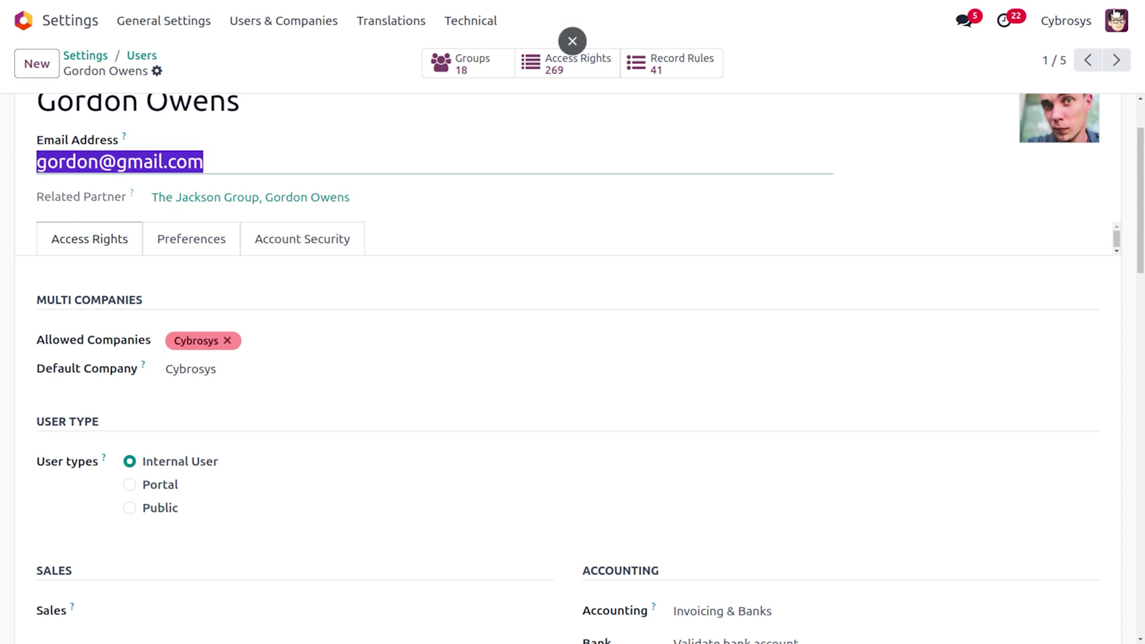
Log out of admin, sign in as the Invoicing & Banks user with their password, and open Accounting
click(1116, 21)
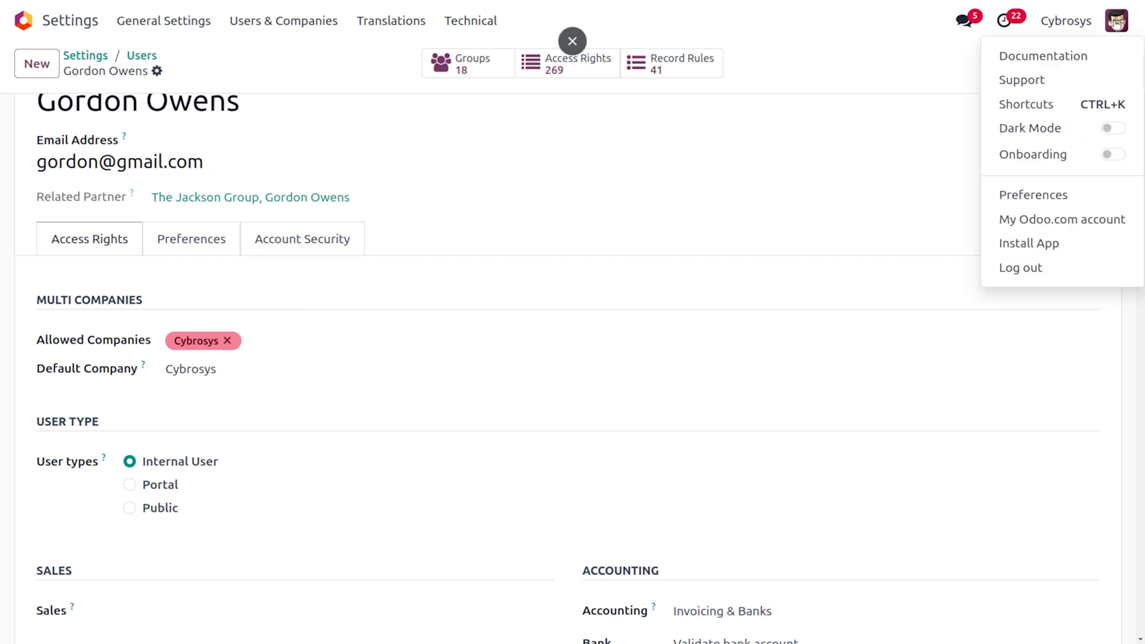
click(1021, 267)
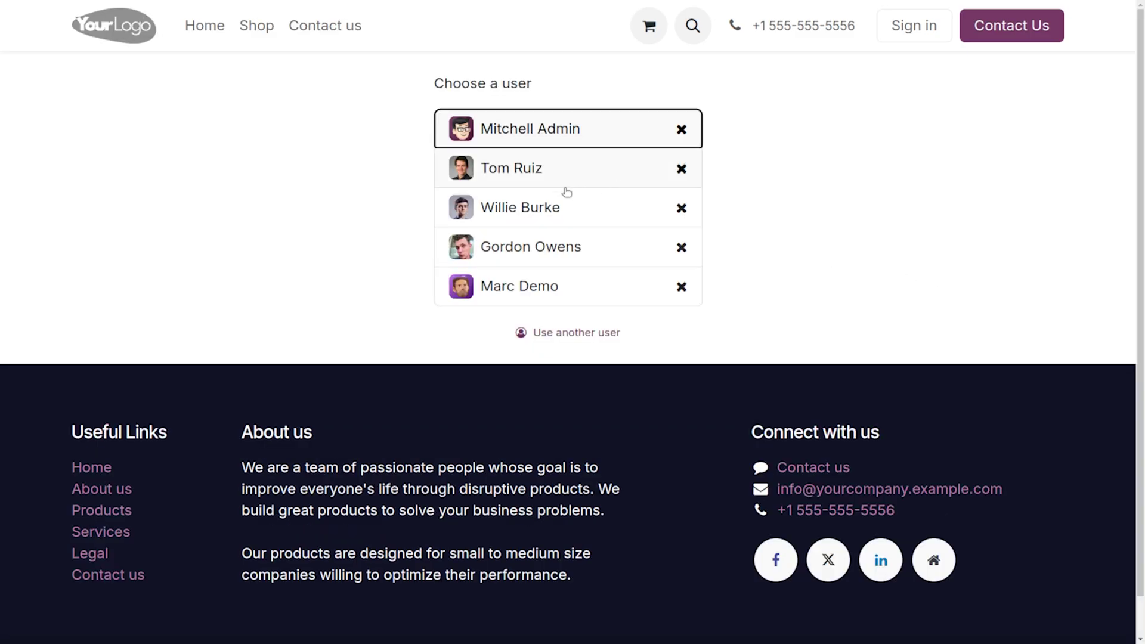
click(535, 251)
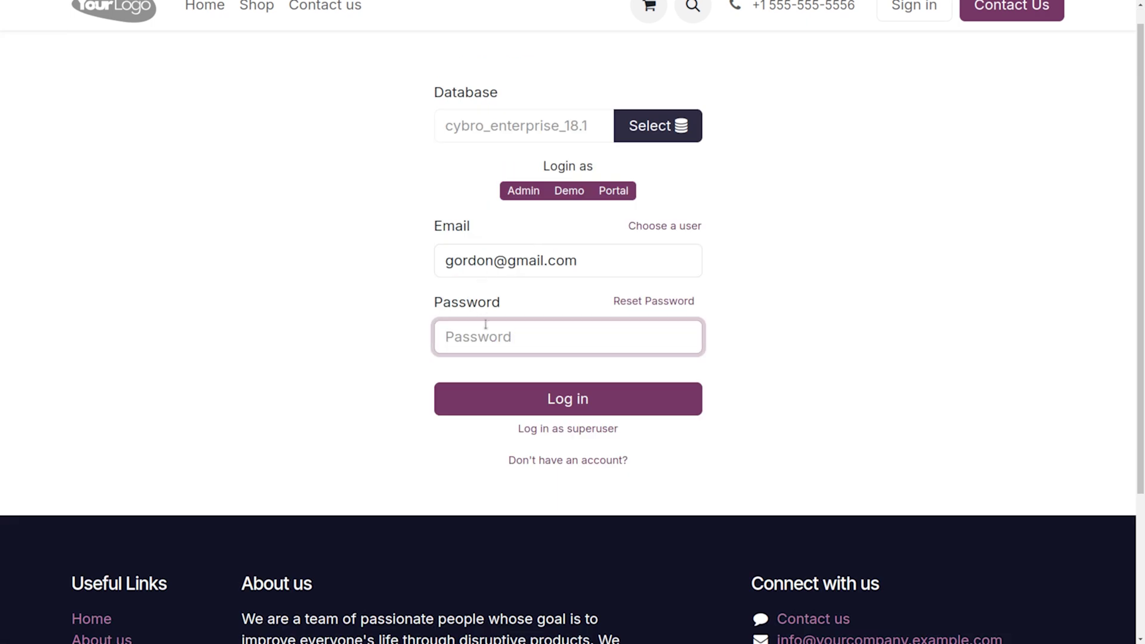
click(564, 399)
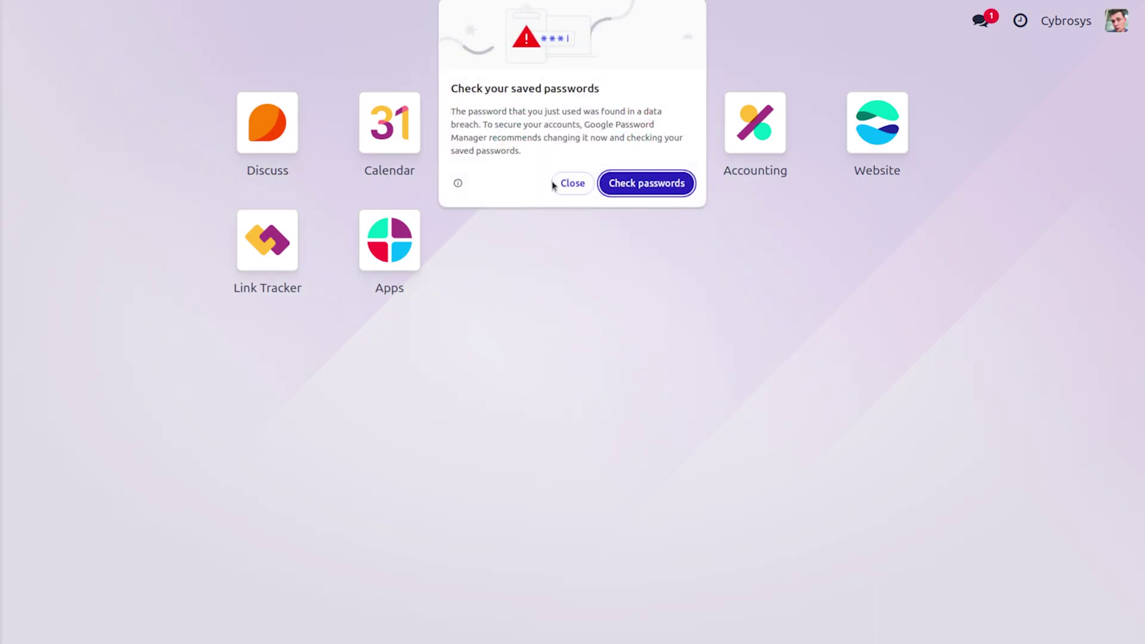
click(566, 182)
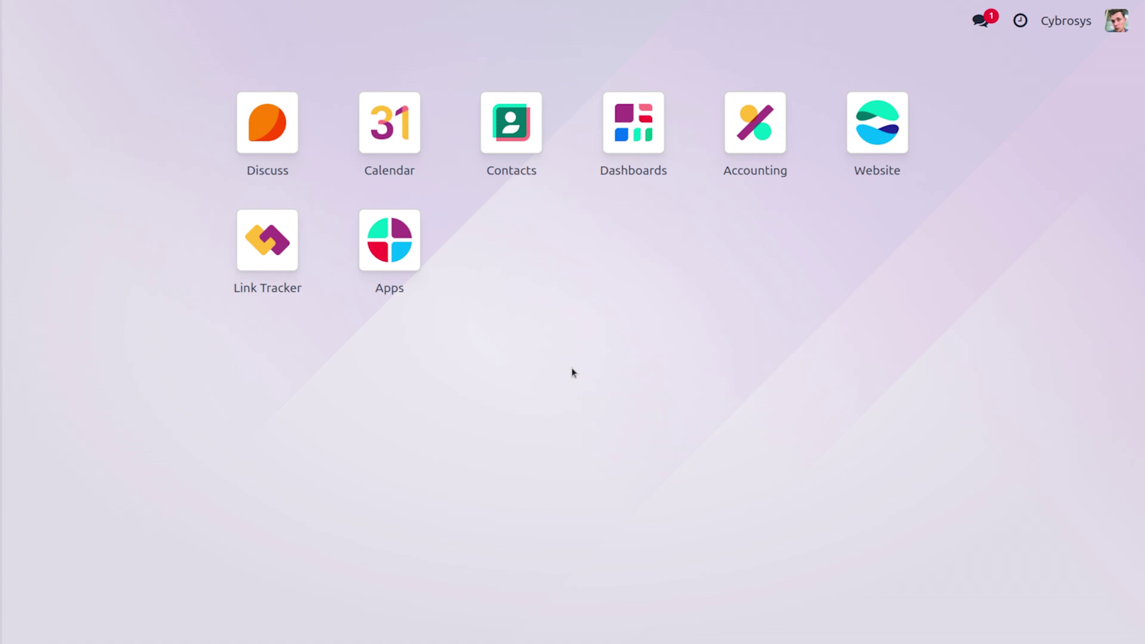
click(757, 114)
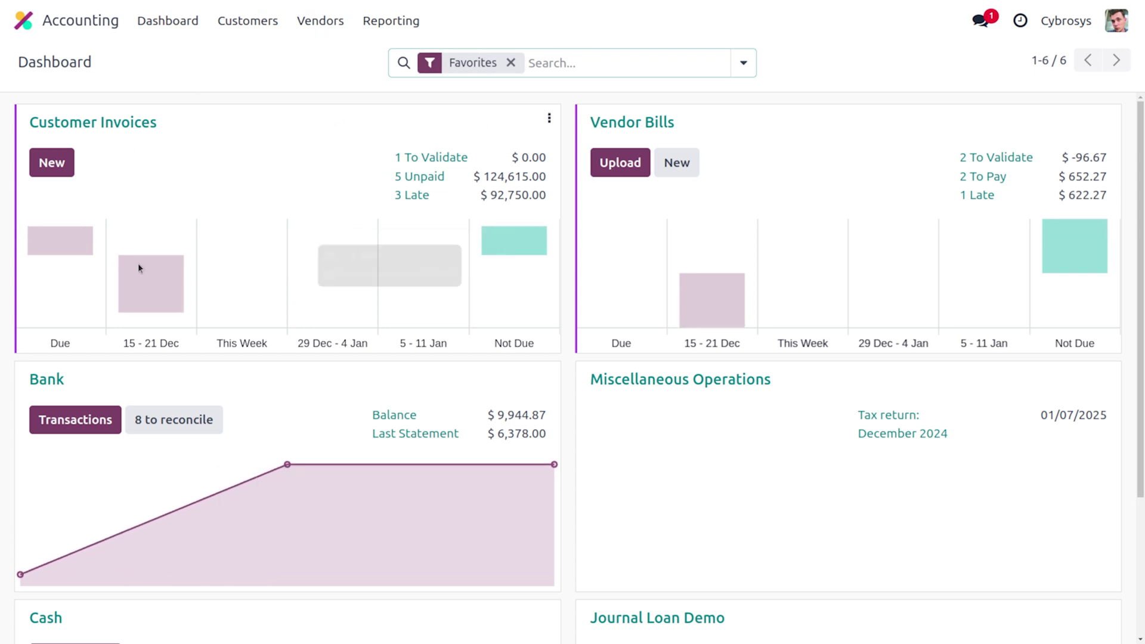
Open the Vendors menu on the Accounting dashboard
mouse_move(172, 298)
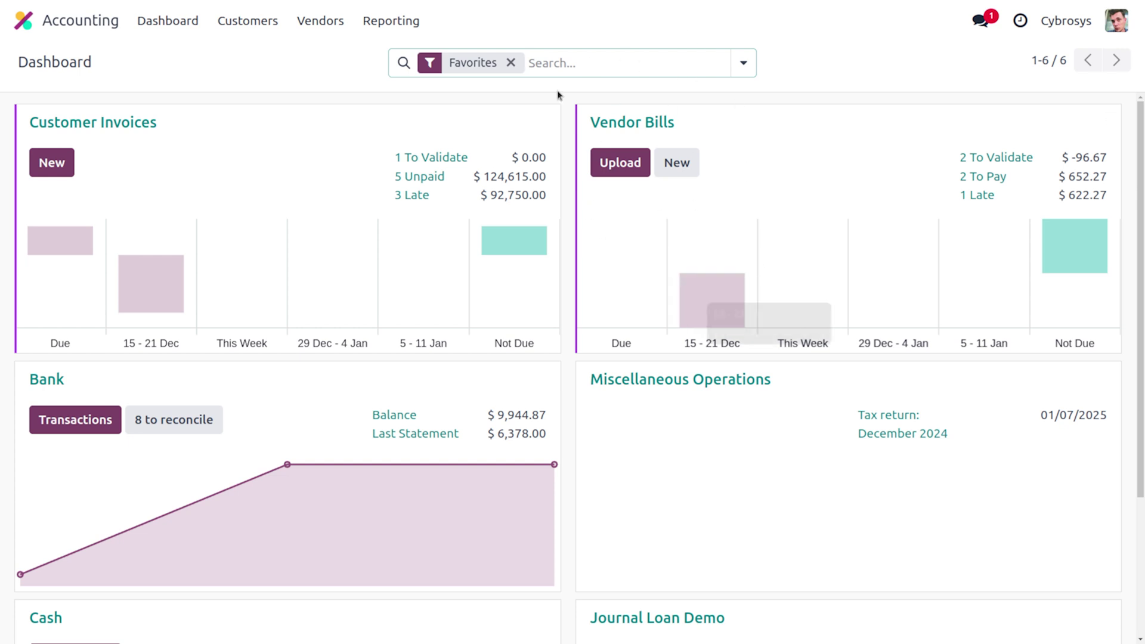
click(305, 17)
View the vendor Bills list, then go back to the Accounting dashboard and scroll through it
click(357, 54)
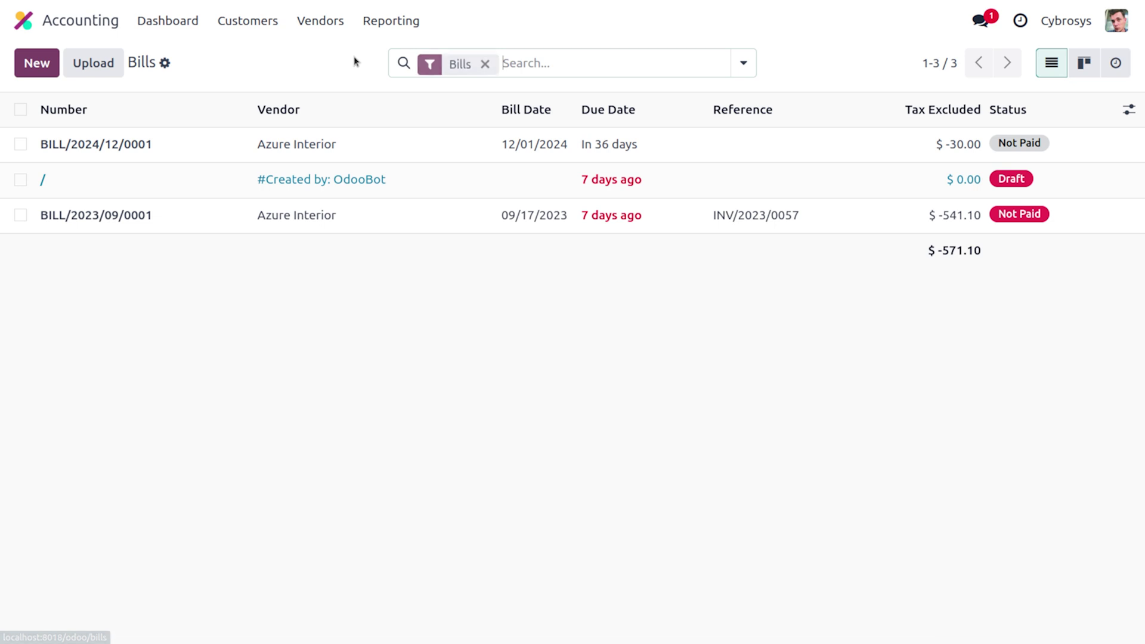
click(194, 27)
scroll(361, 366, down, 2)
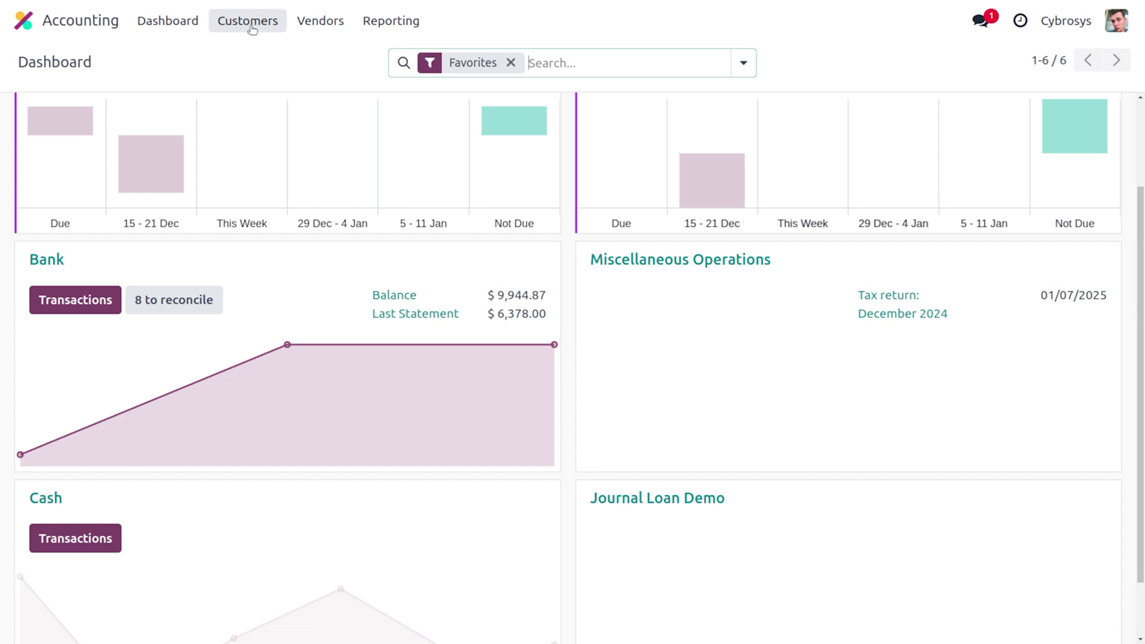
Open Customers > Invoices and select invoice INV/2024/00006
click(251, 24)
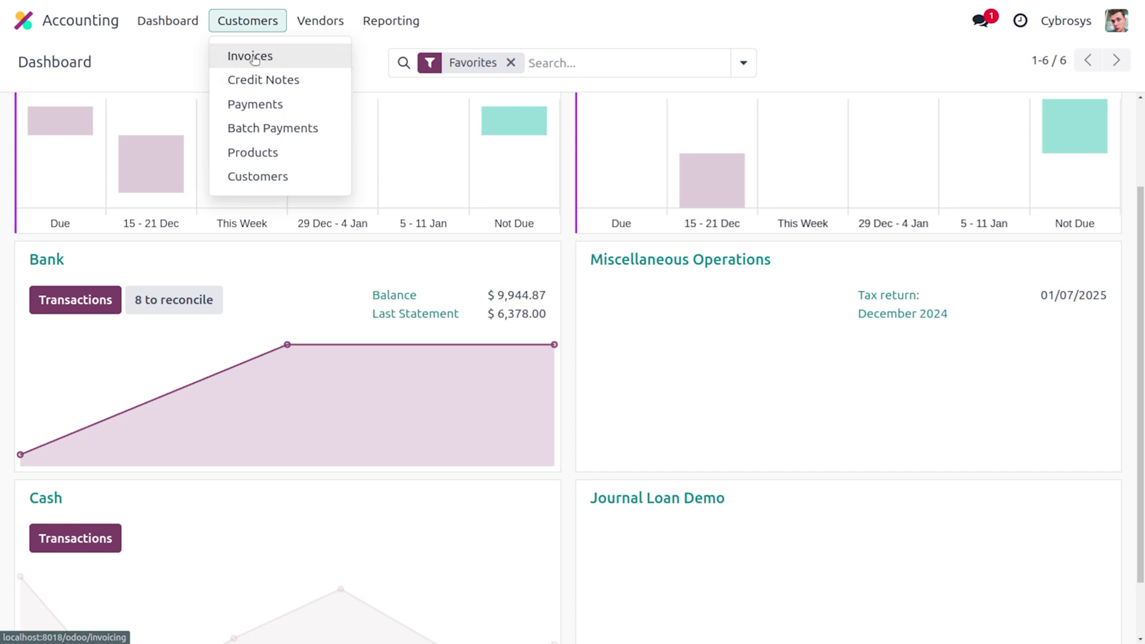
click(252, 56)
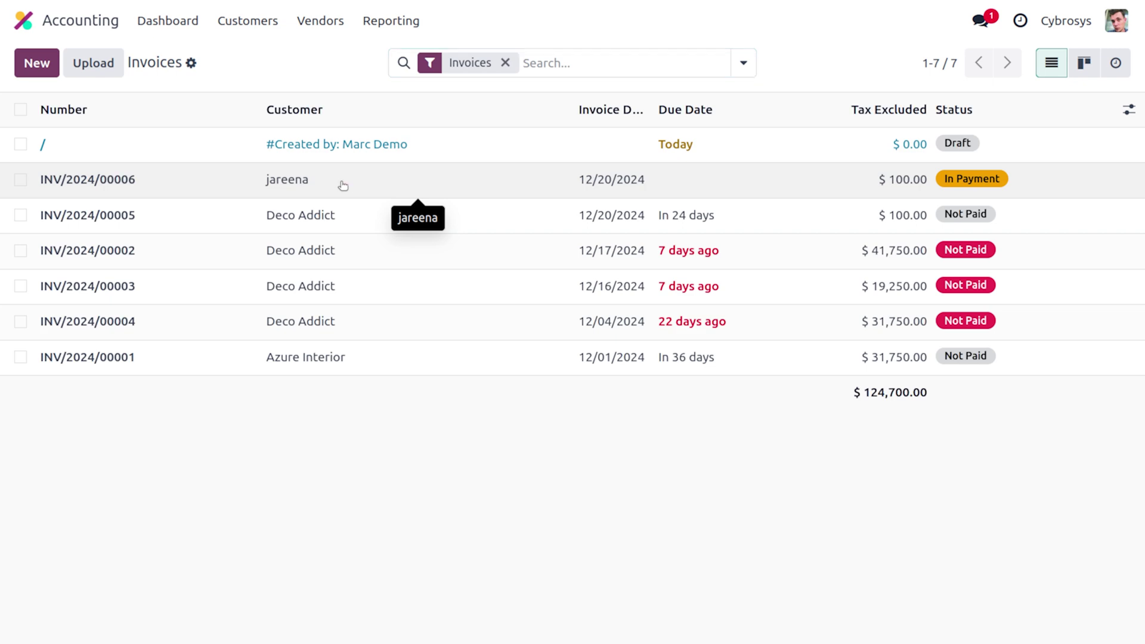
click(344, 184)
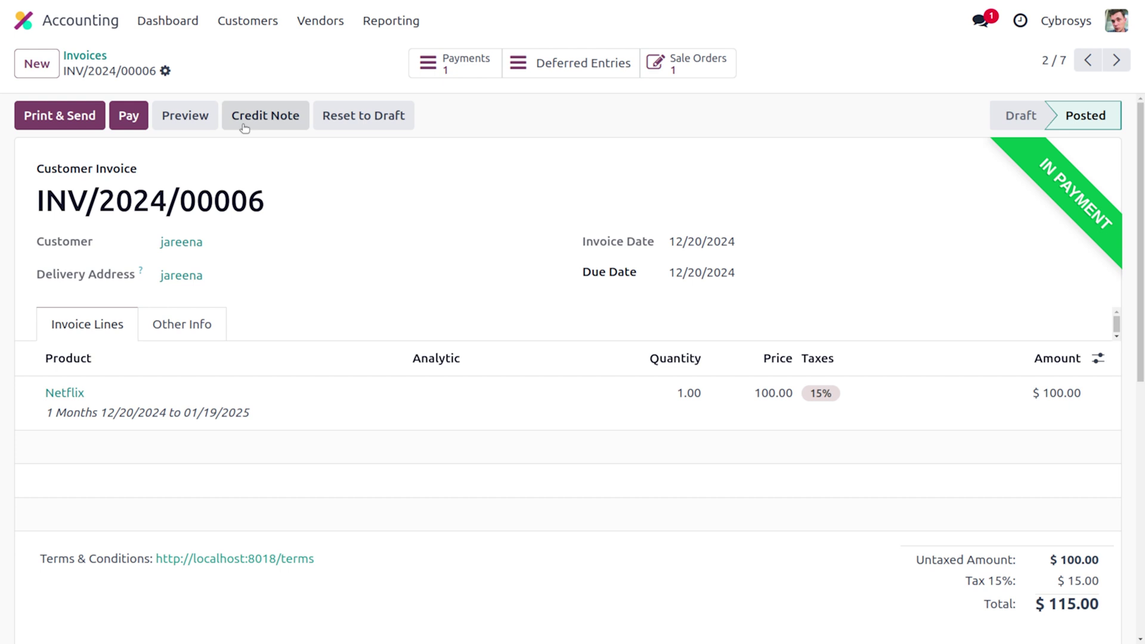
Reset INV/2024/00006 to draft and cancel it, then start a new customer invoice
click(345, 115)
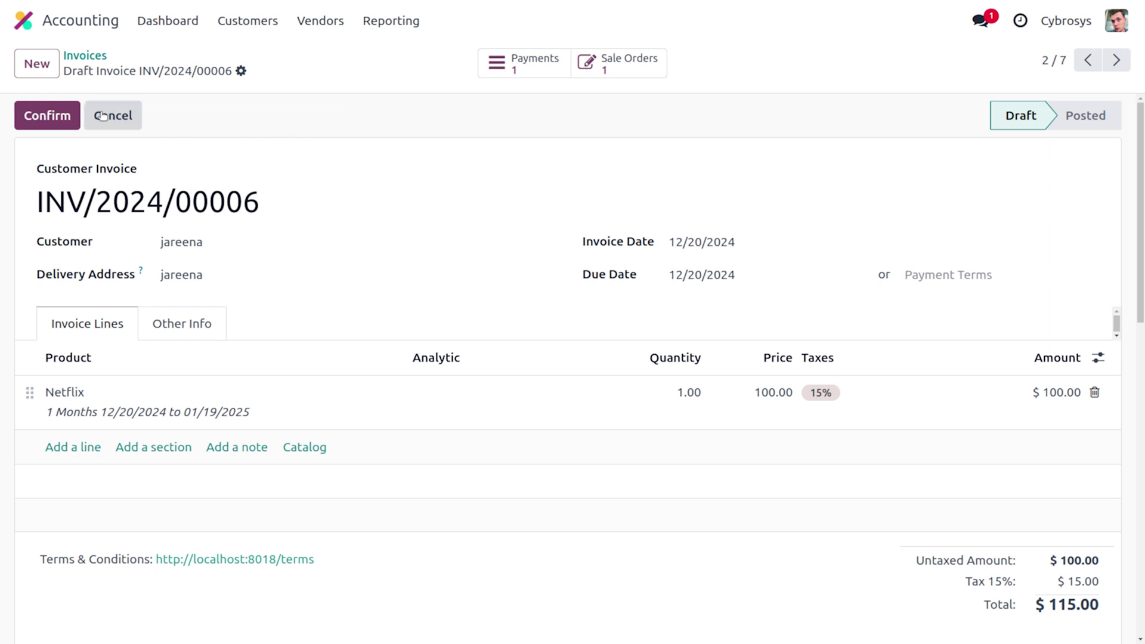
click(103, 115)
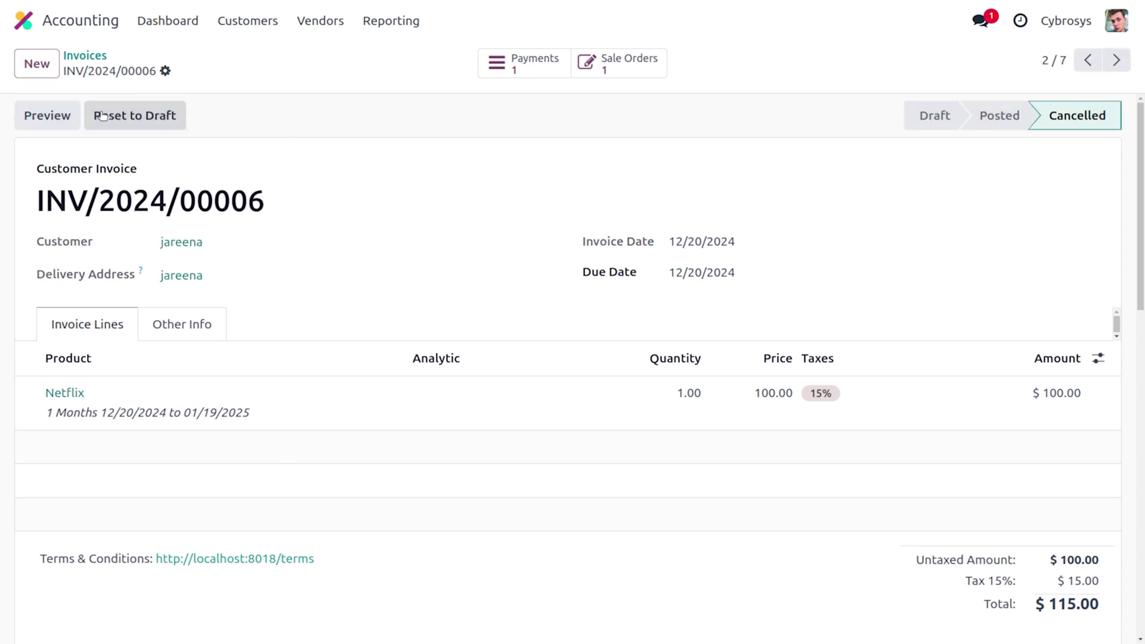
click(87, 56)
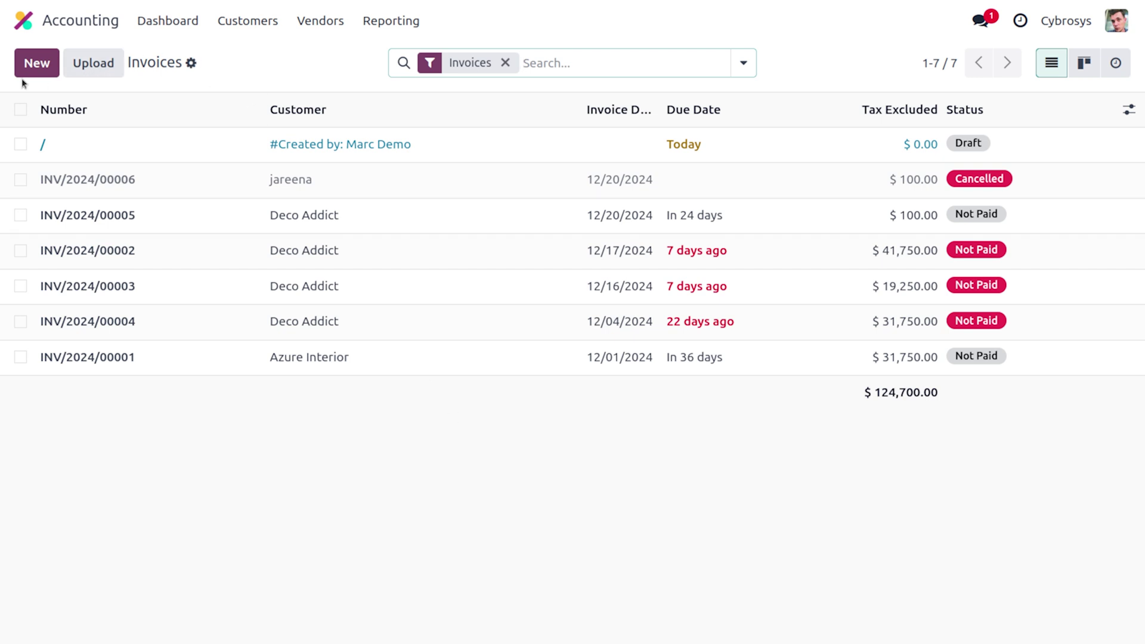
click(37, 63)
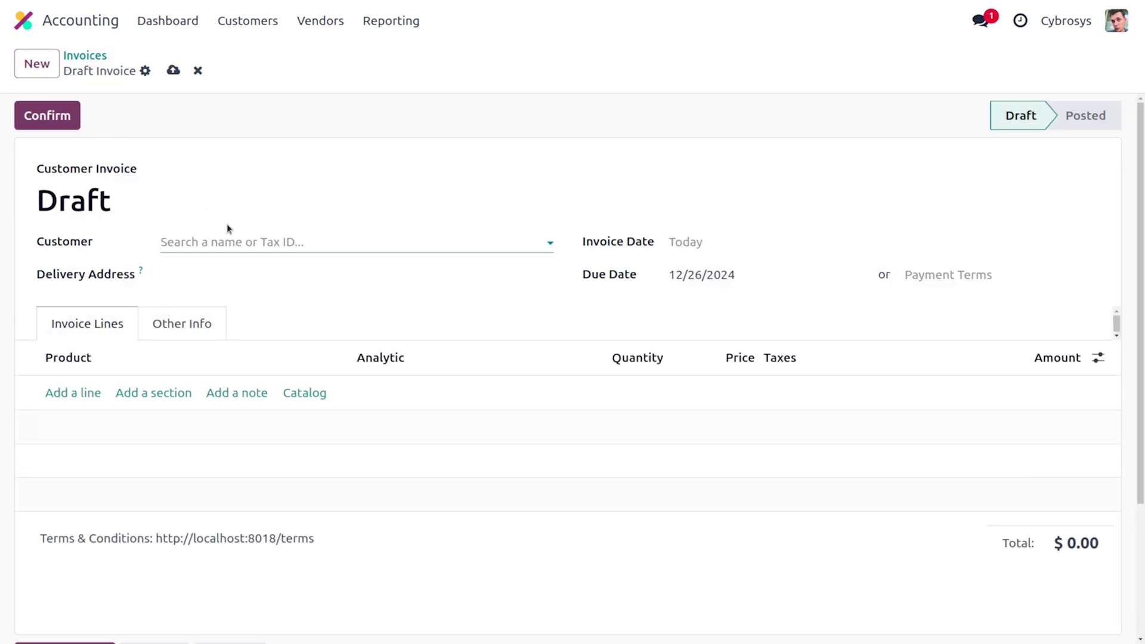
Bill Deco Addict for one [DESK0005] Customizable Desk (Custom, White) at 750.00 and confirm it
click(240, 239)
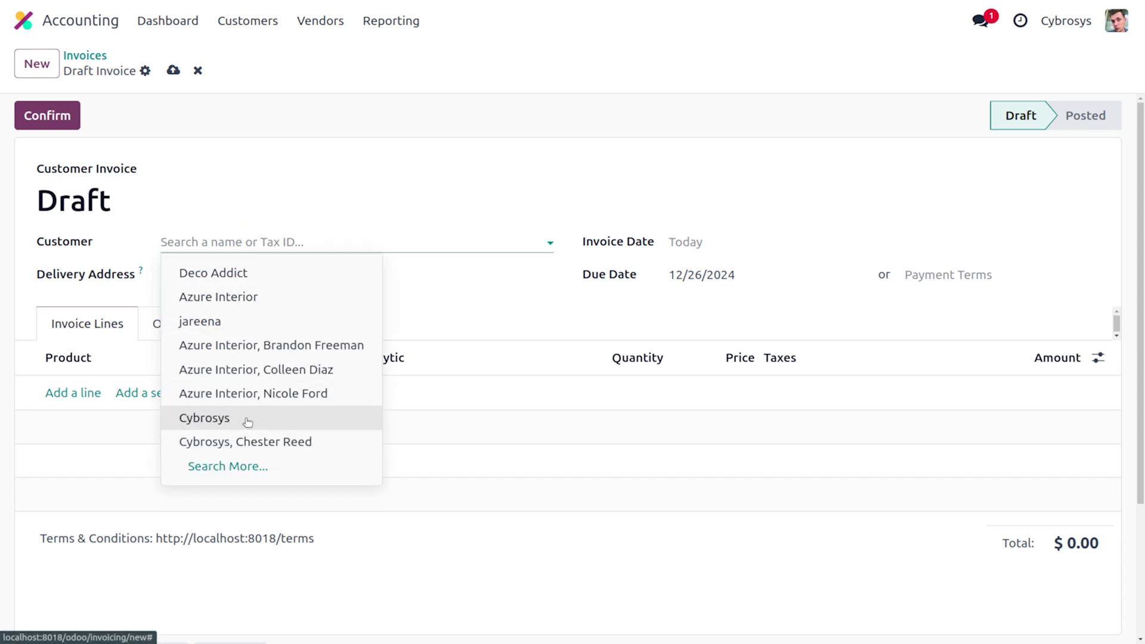
click(247, 276)
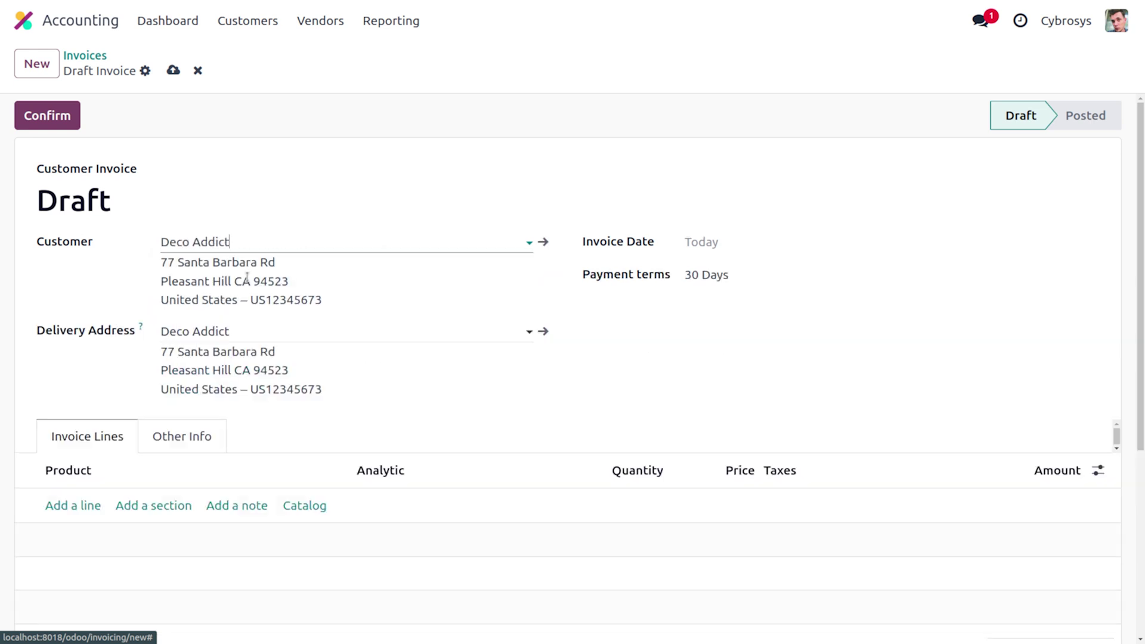
click(91, 505)
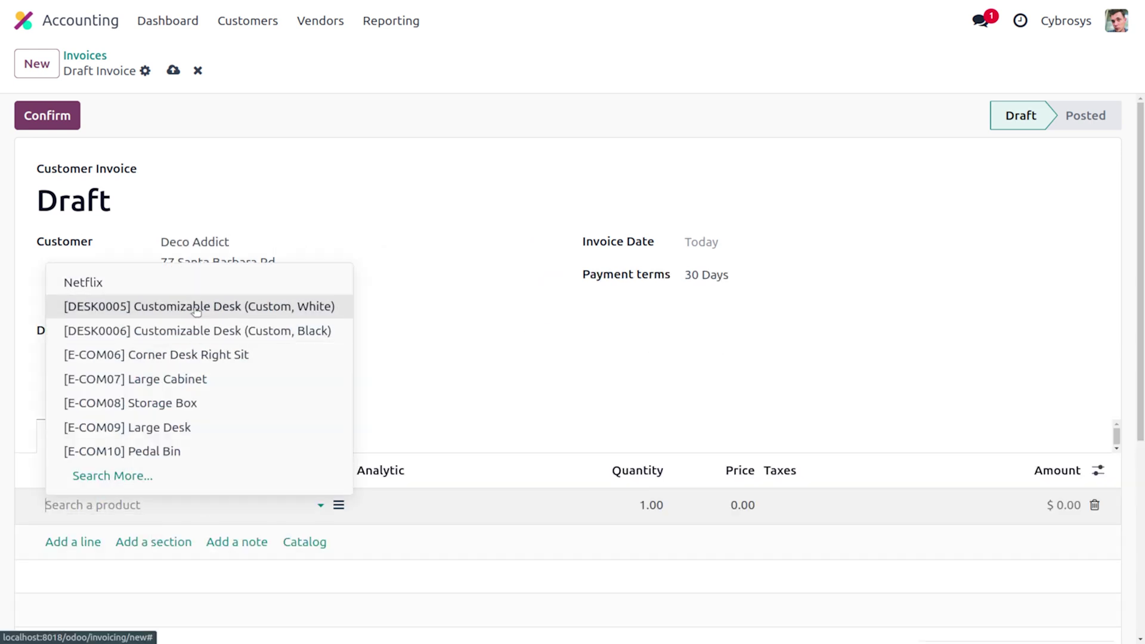
click(196, 307)
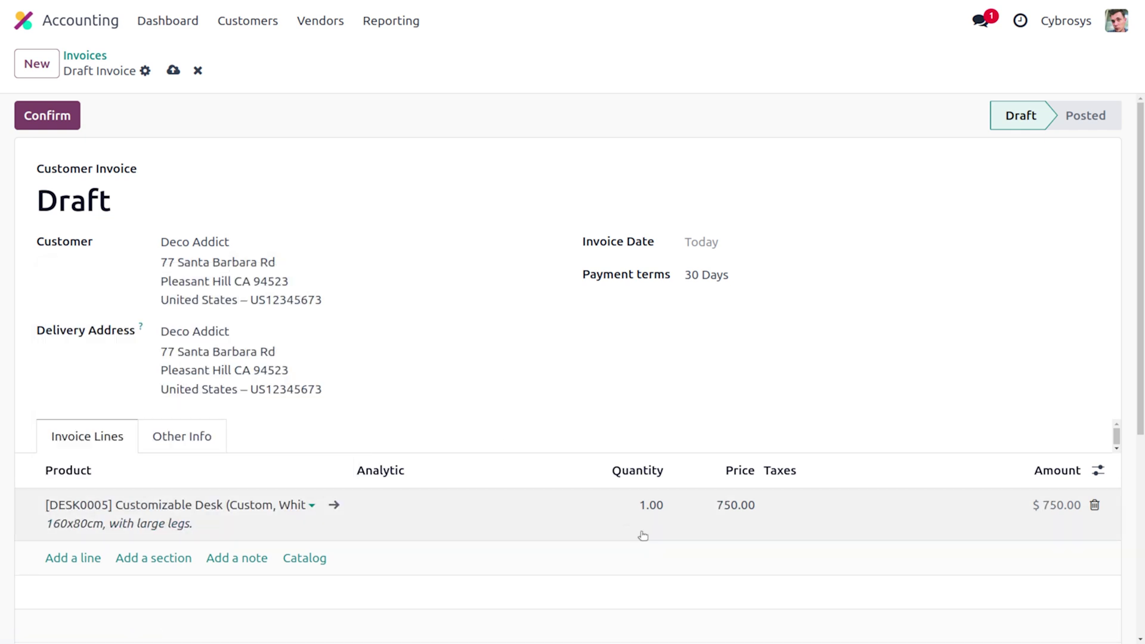
click(370, 260)
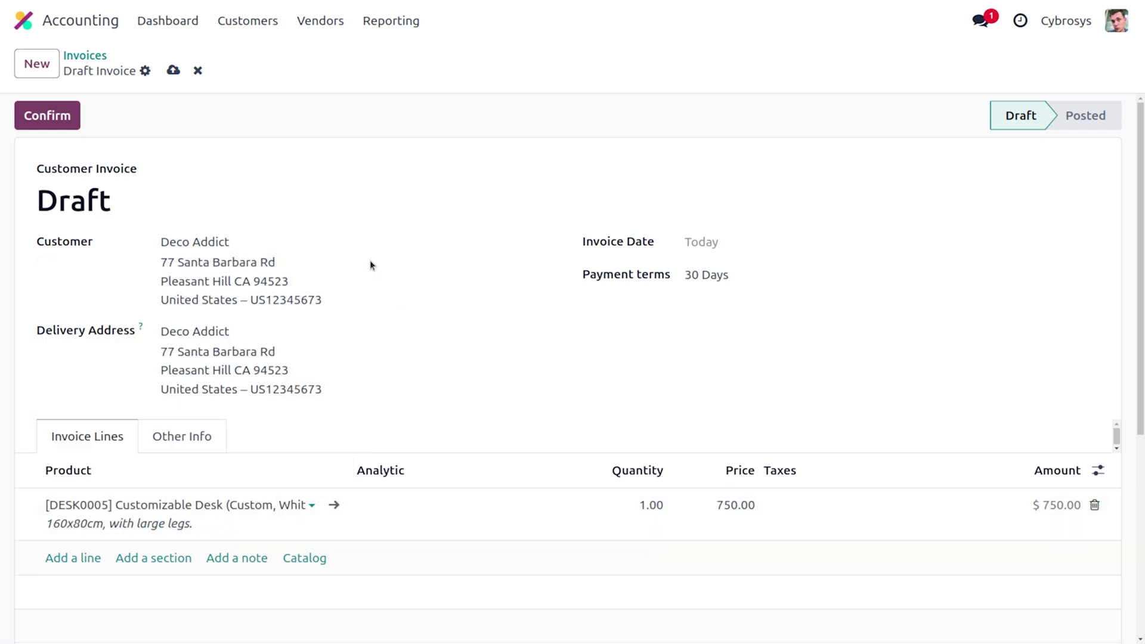
click(53, 119)
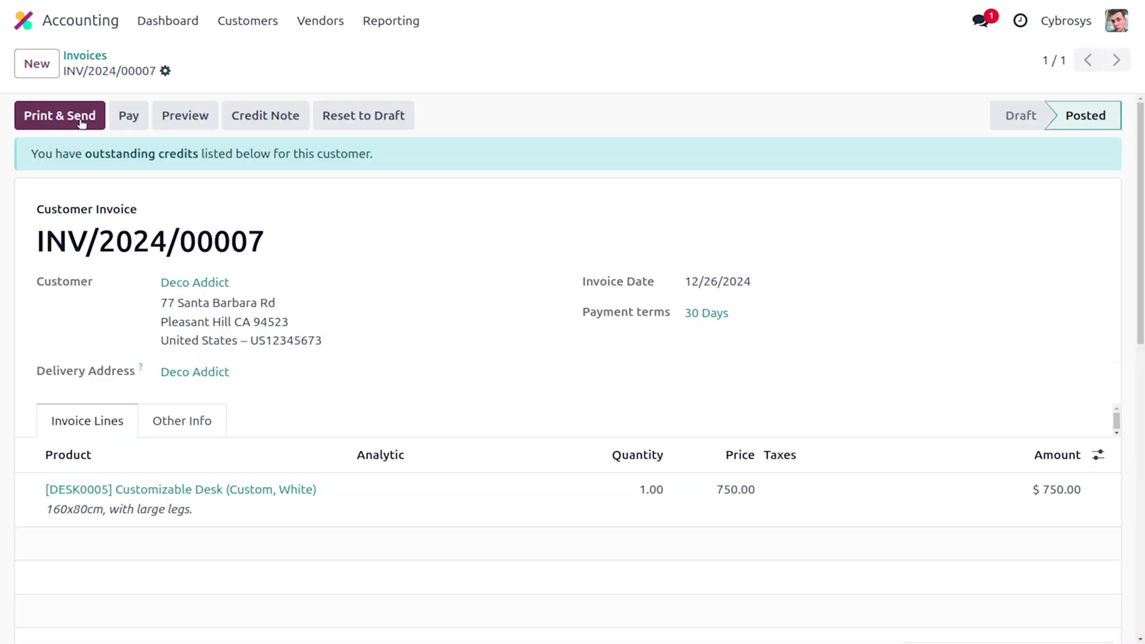
Register a $750.00 Bank payment for INV/2024/00007 and select its invoice number
click(127, 116)
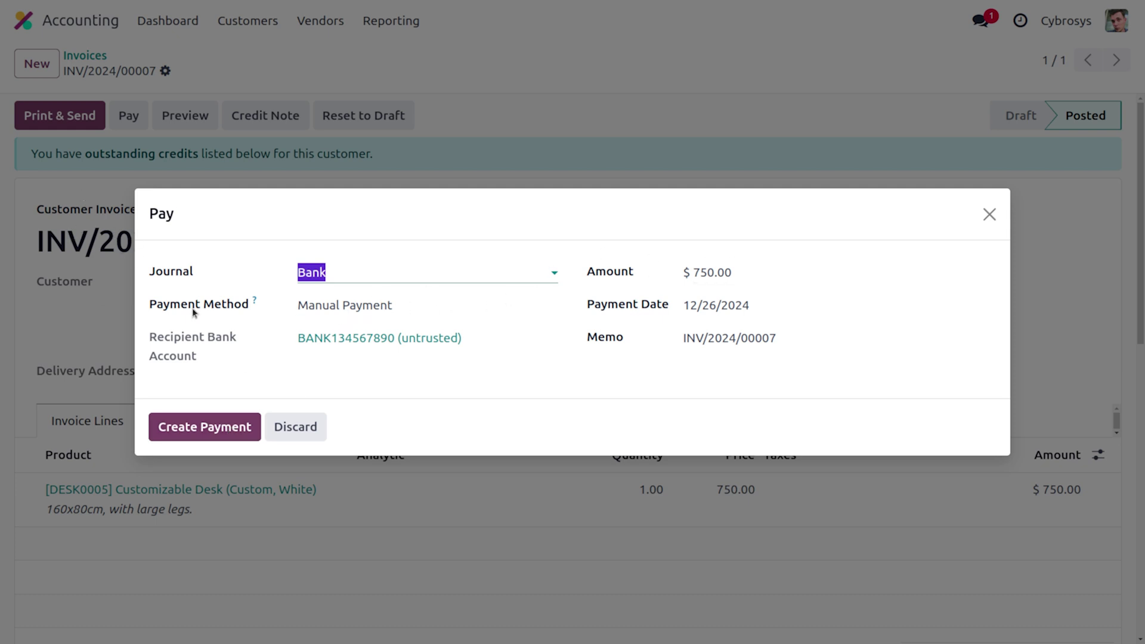
click(256, 425)
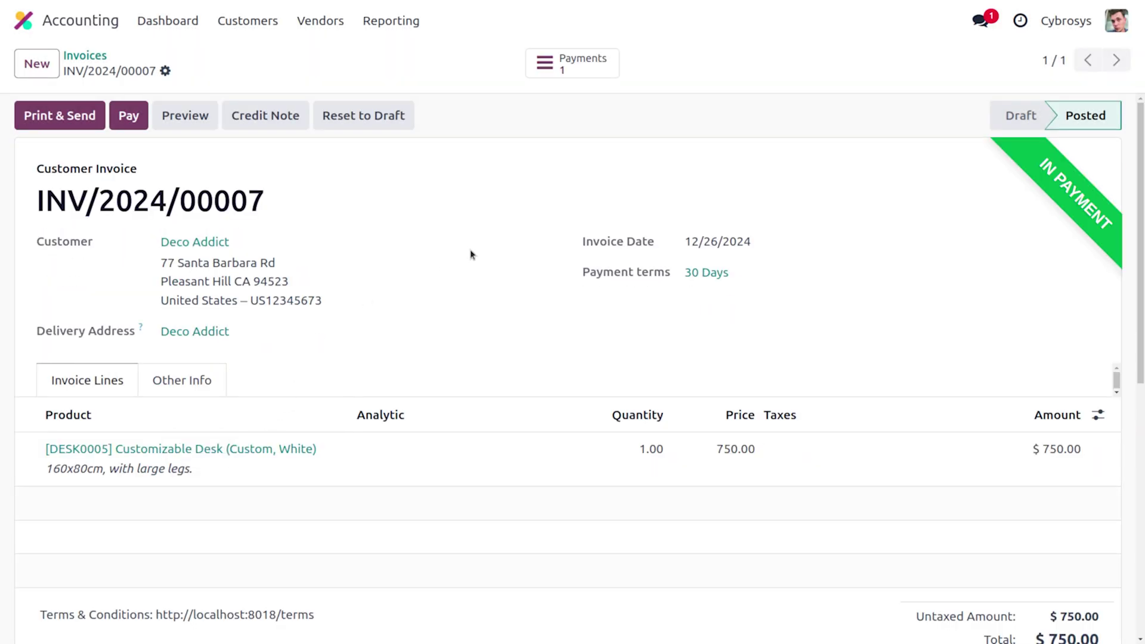
drag(274, 210, 23, 200)
key(ctrl+c)
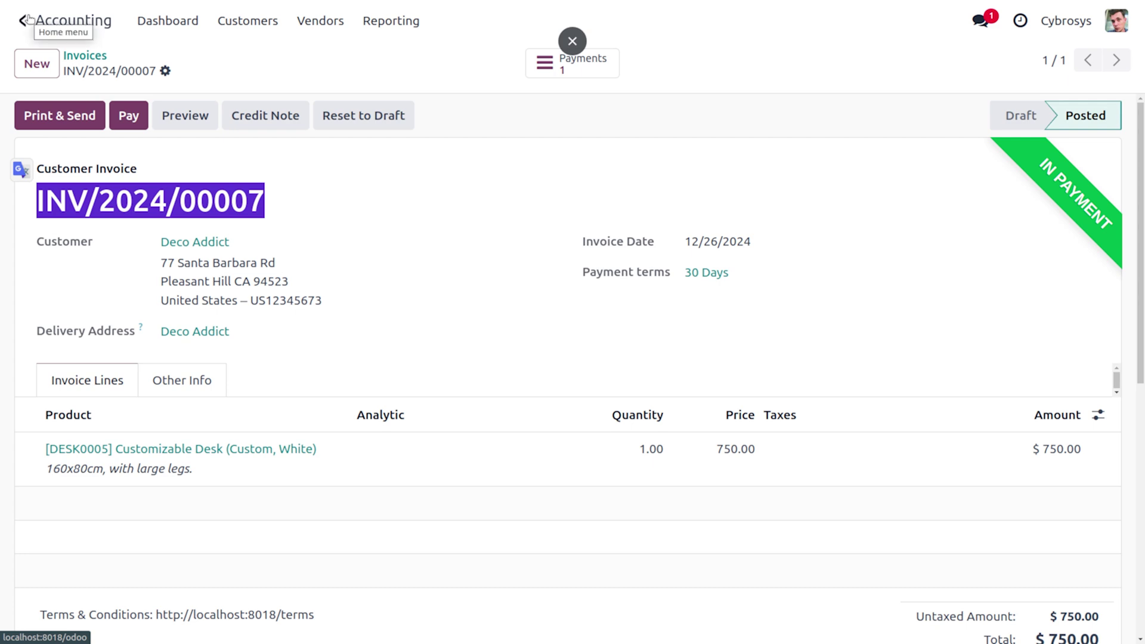
From the Accounting dashboard, start a new statement line in the Bank journal
click(151, 18)
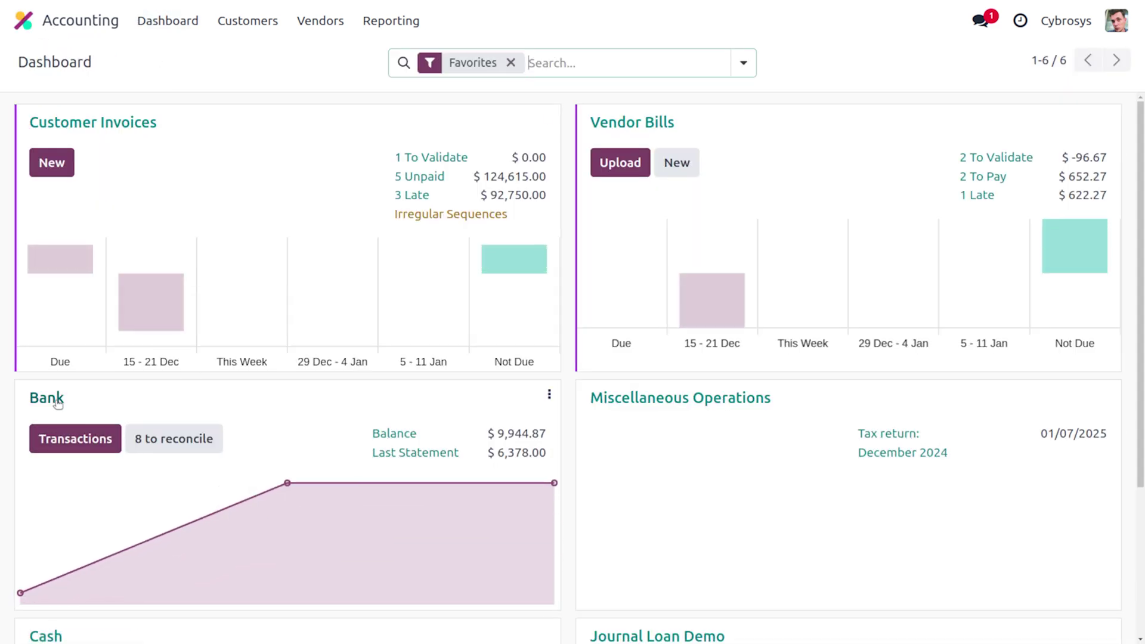
click(59, 404)
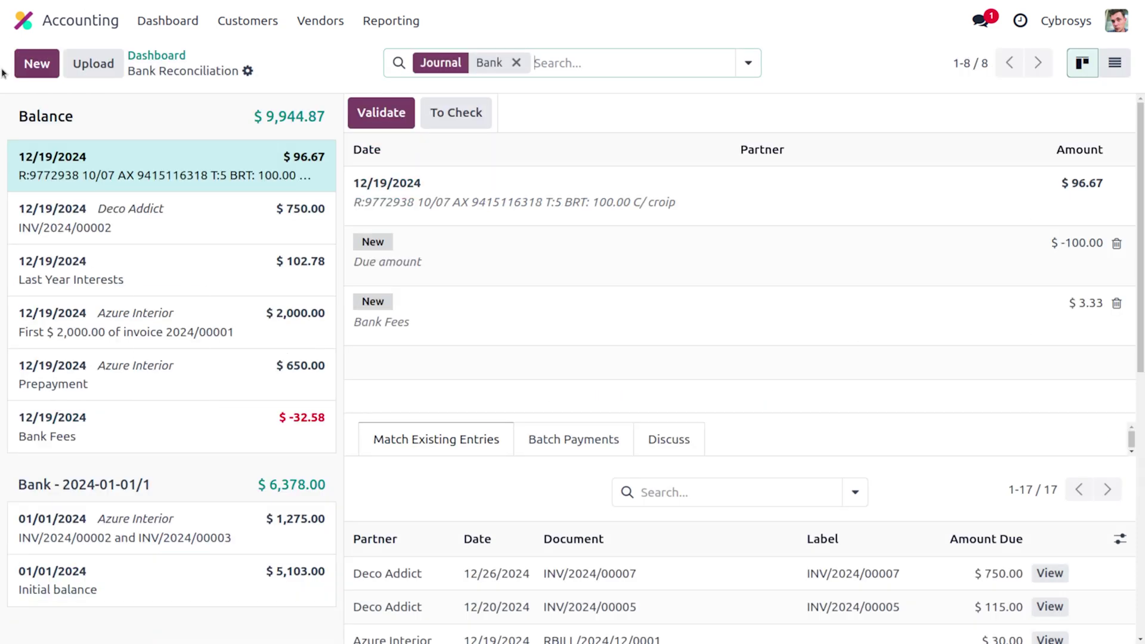
click(34, 66)
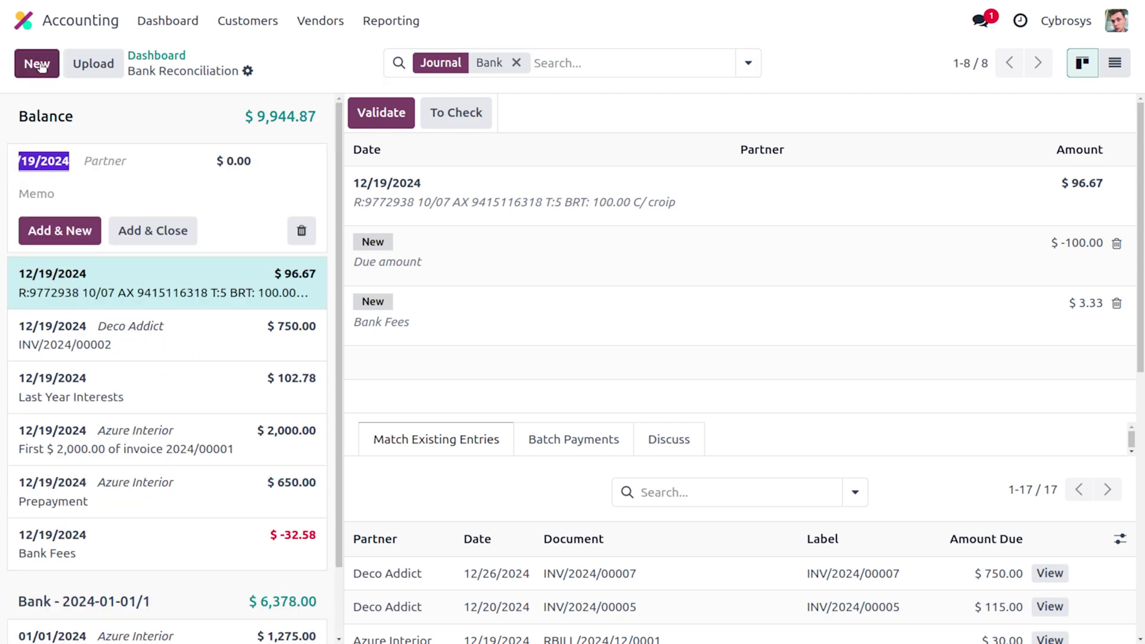
Fill the line with partner Deco Addict, amount 750 and memo INV/2024/00007, then save
click(121, 164)
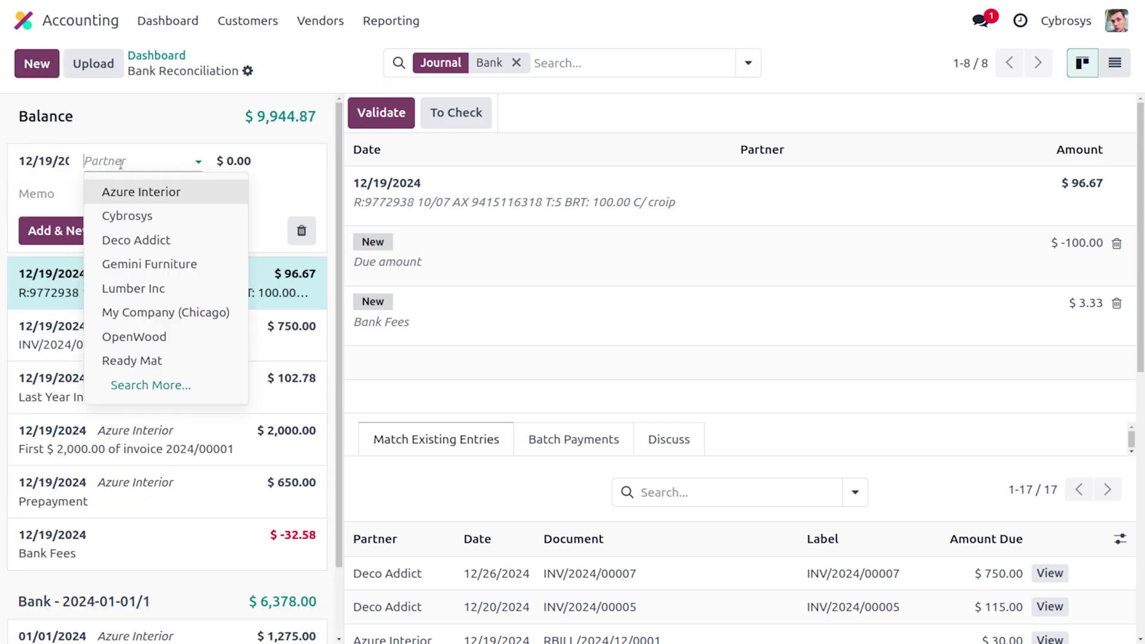
text(de)
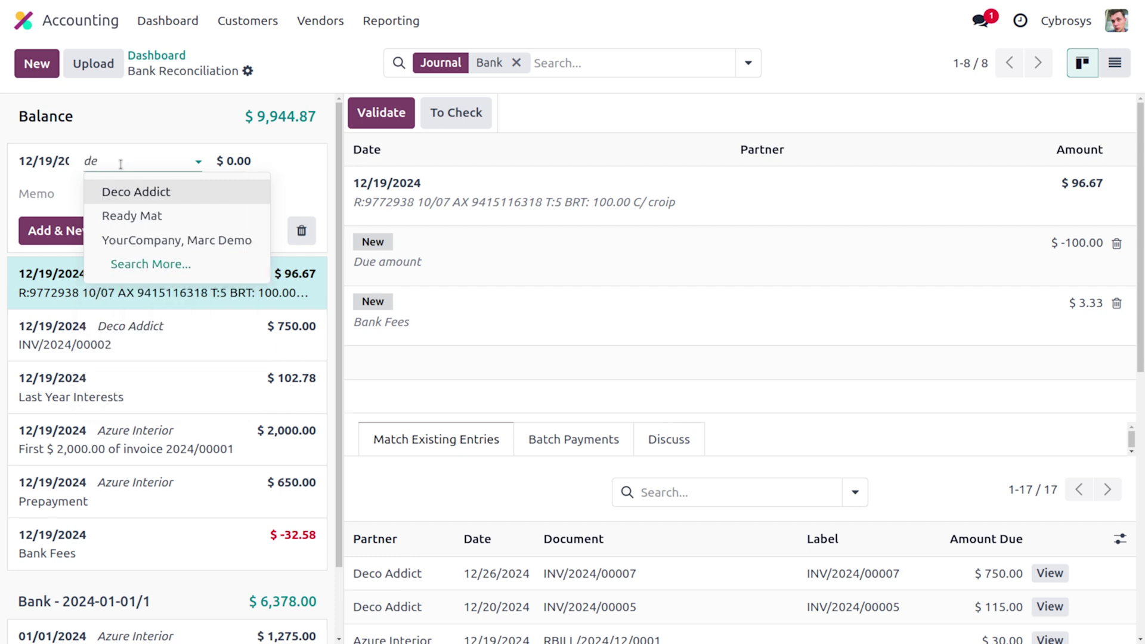
key(Return)
click(257, 161)
text(750)
click(105, 188)
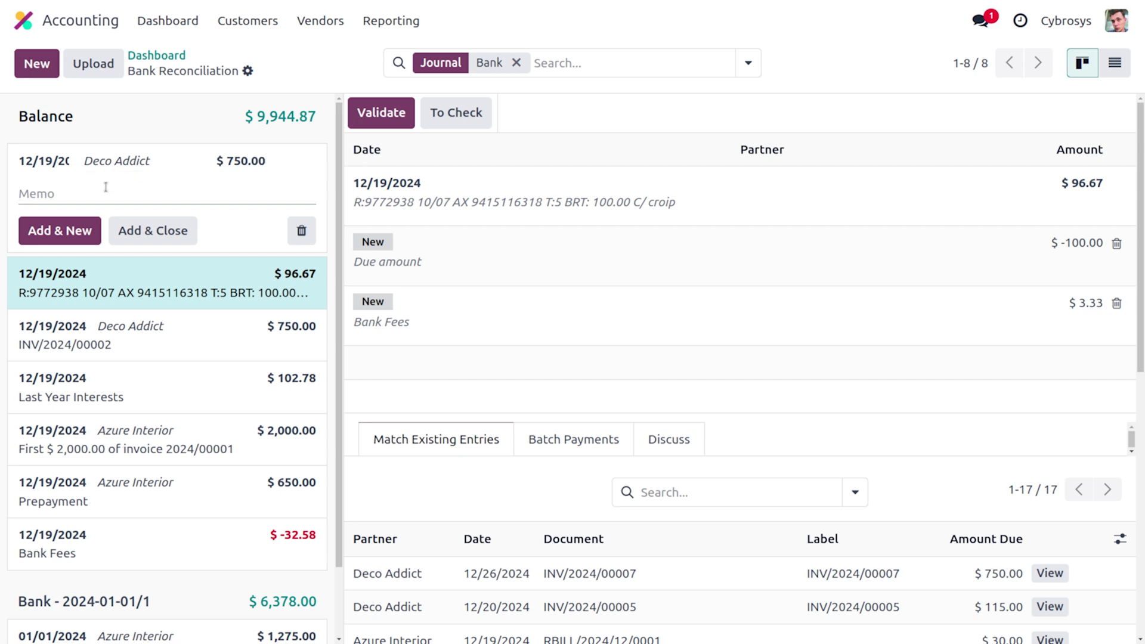
key(ctrl+v)
click(148, 230)
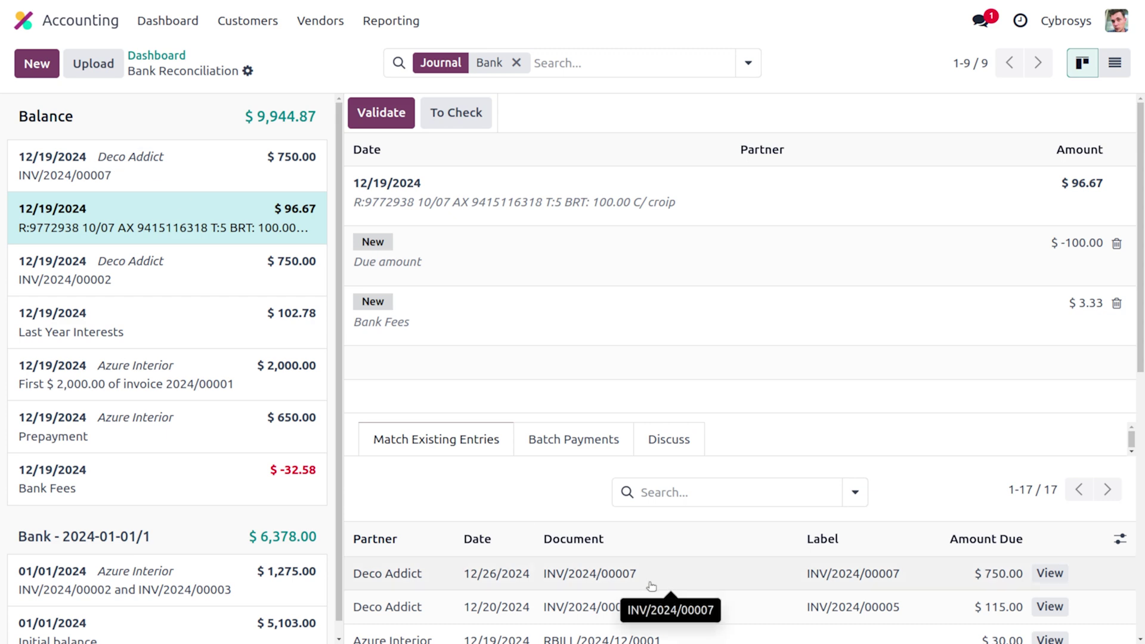
Open the Deco Addict line's reconciliation and clear the Bank journal filter
click(98, 165)
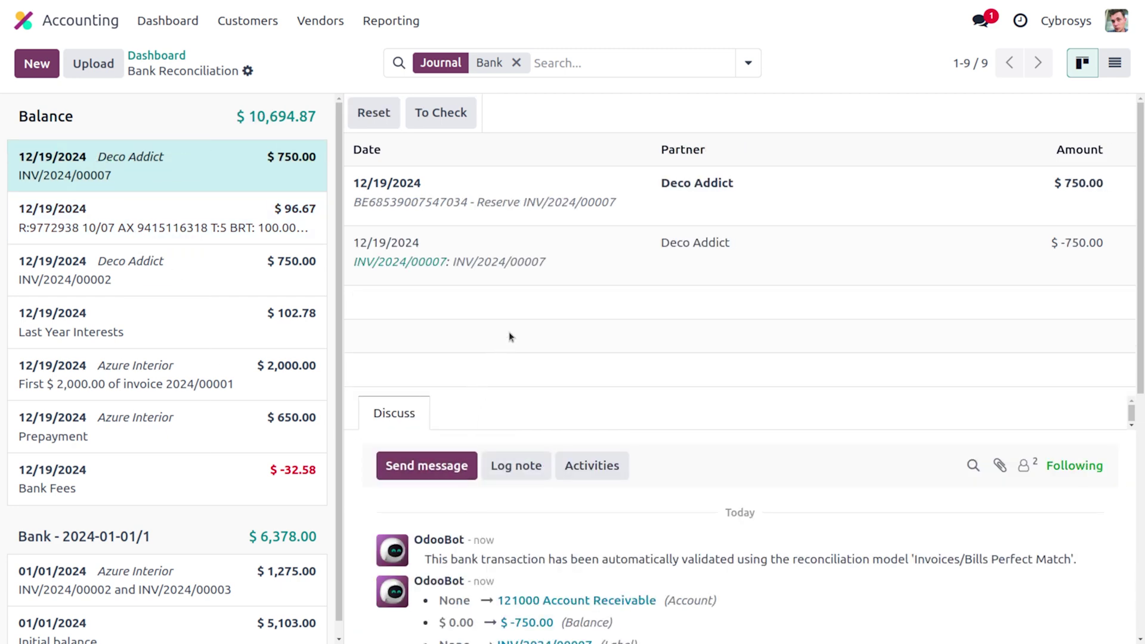
click(516, 62)
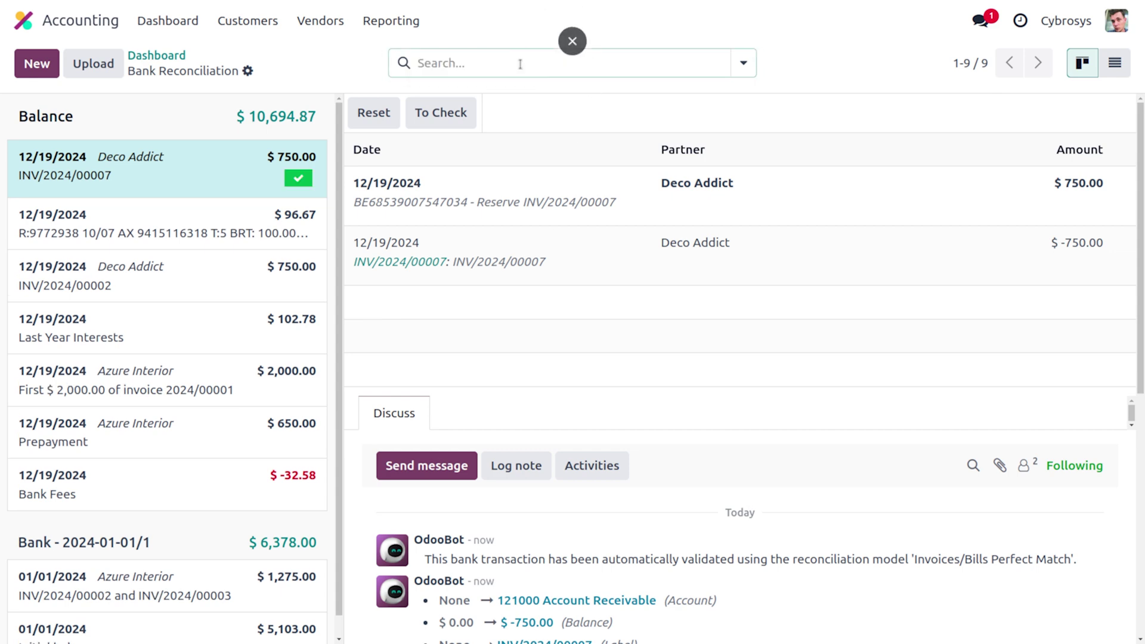
click(248, 21)
Review the user with Read-only Accounting and Validate bank account access, preparing to sign out
click(288, 57)
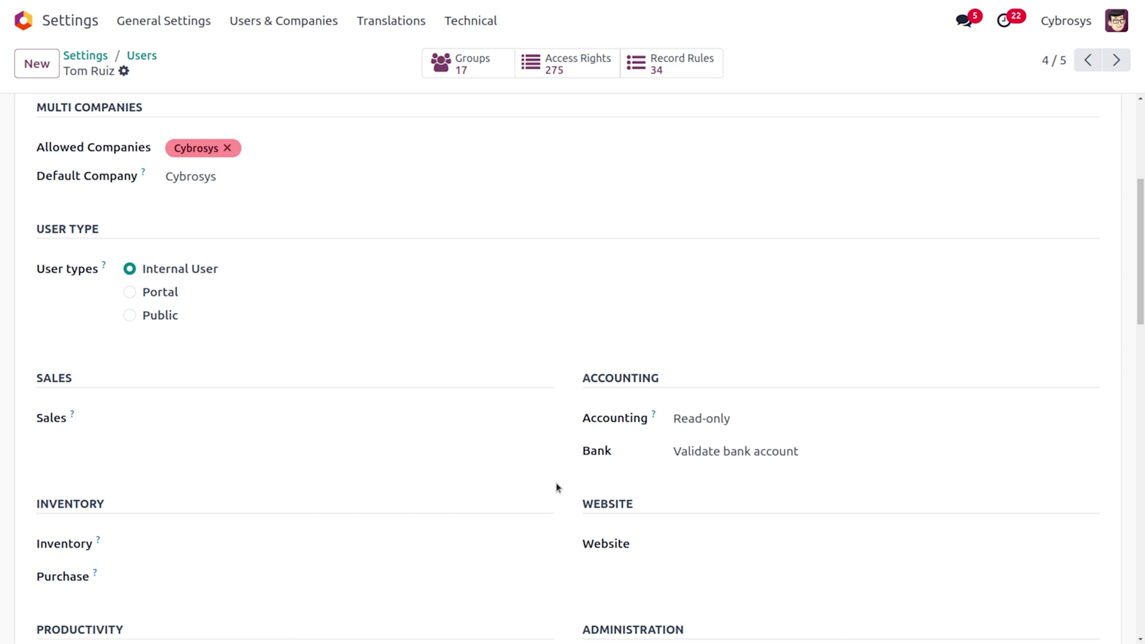
scroll(939, 298, up, 1)
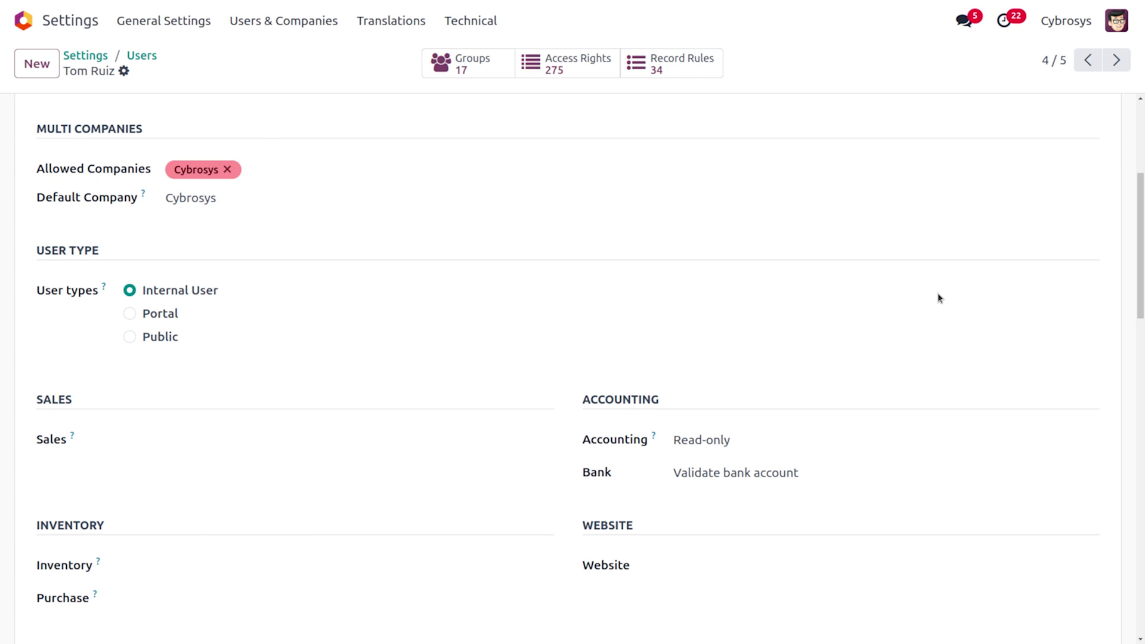
scroll(938, 297, up, 1)
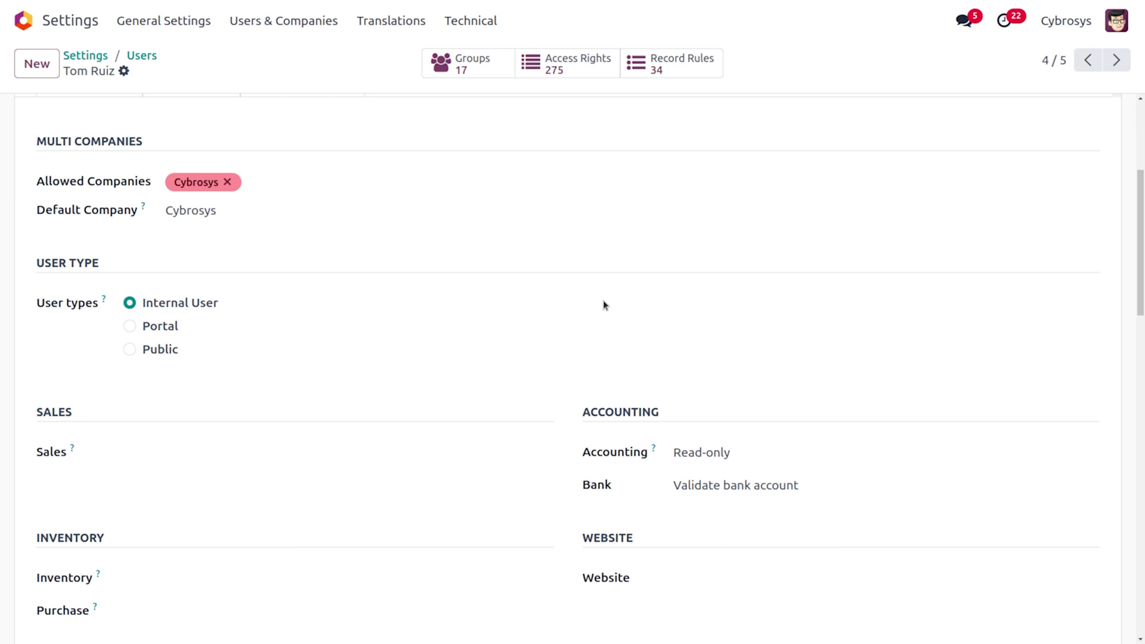
scroll(603, 304, up, 5)
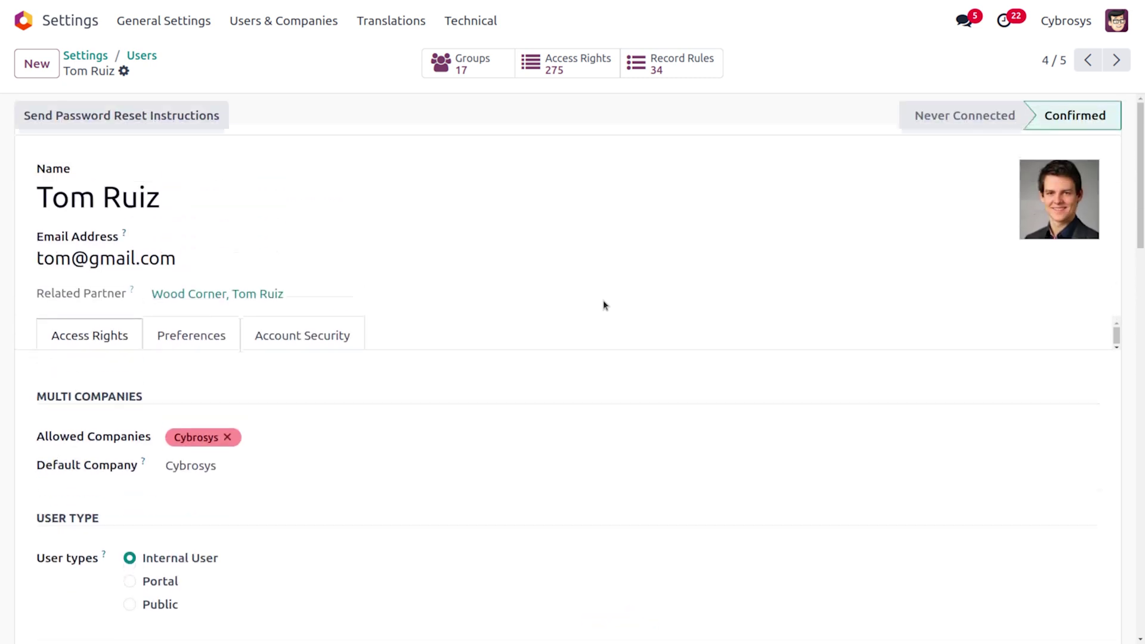
click(1117, 20)
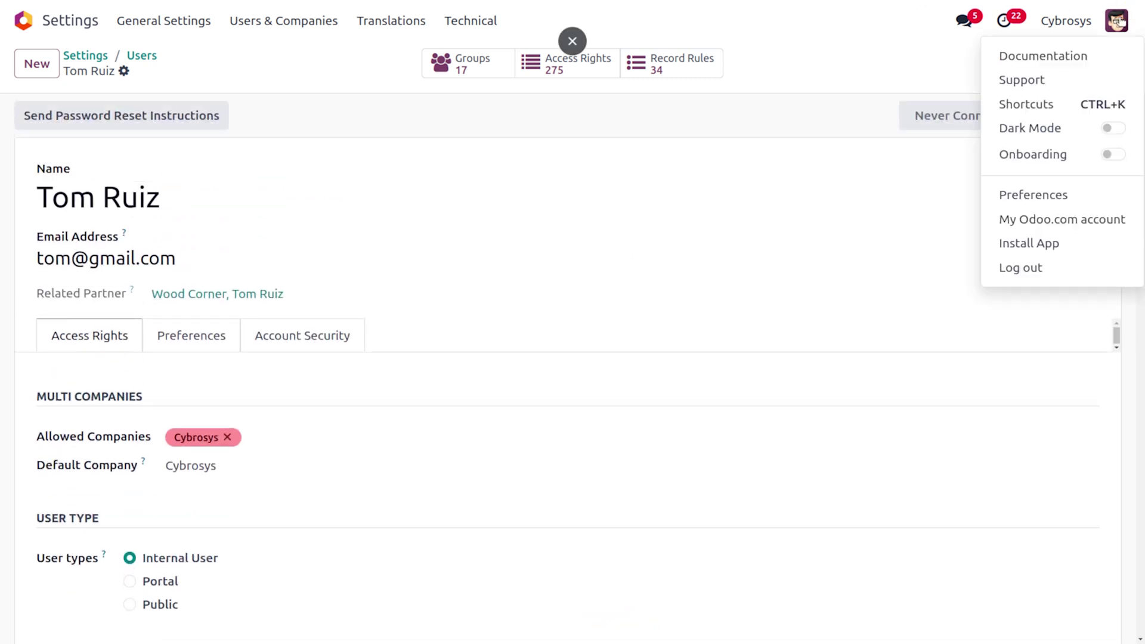
Log out, sign back in as the Read-only Accounting user with their password, and dismiss Chrome's password warning
click(1071, 263)
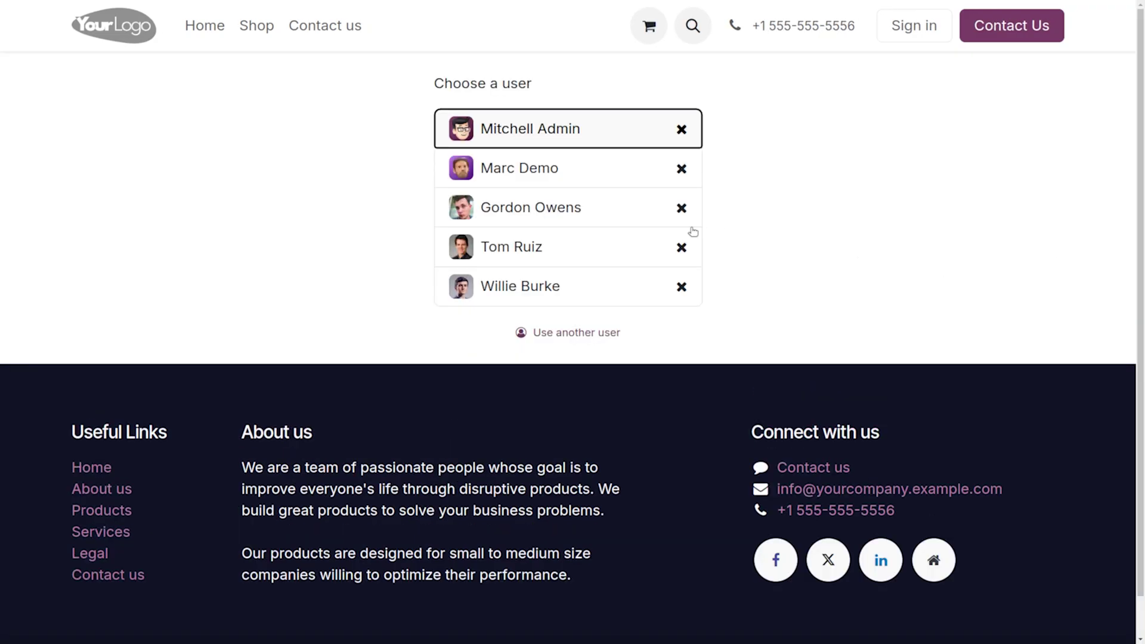
click(504, 247)
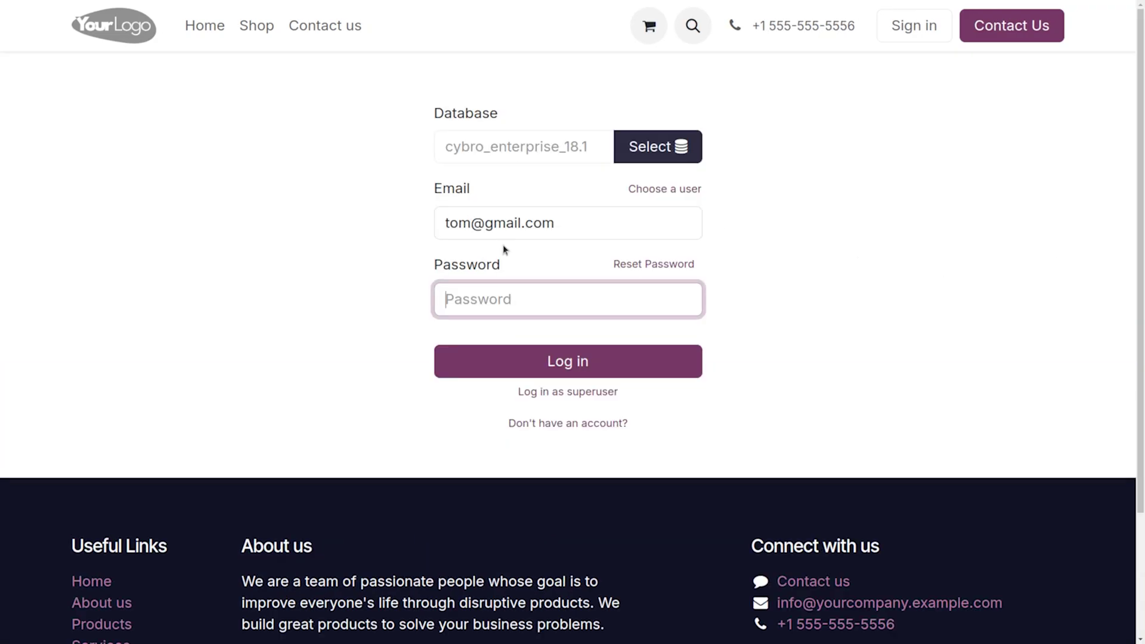
click(589, 367)
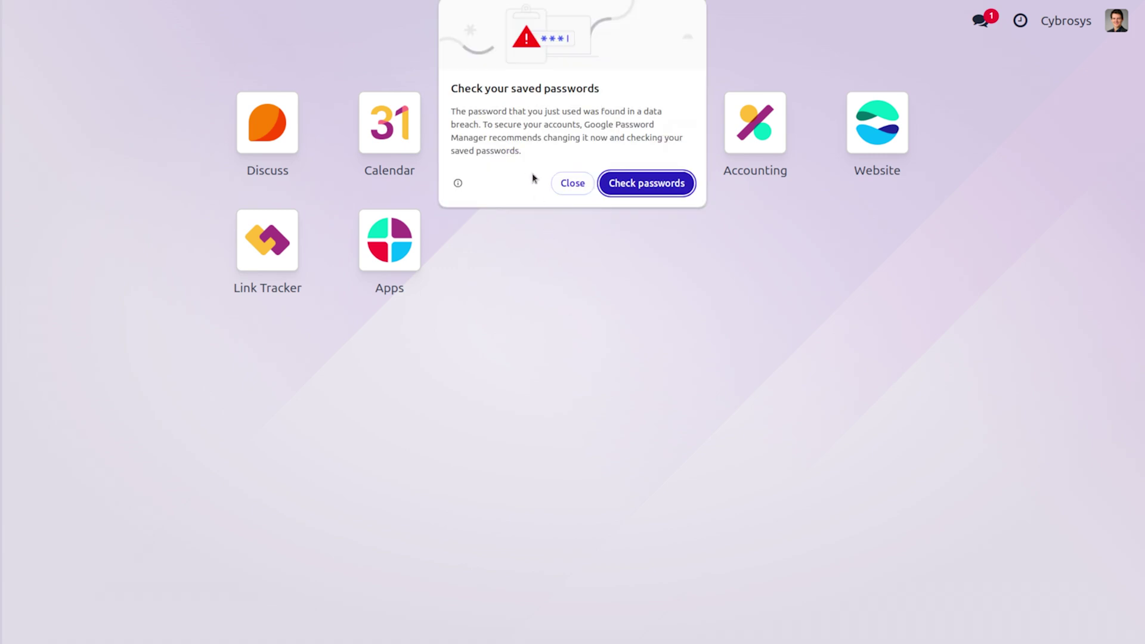
click(569, 184)
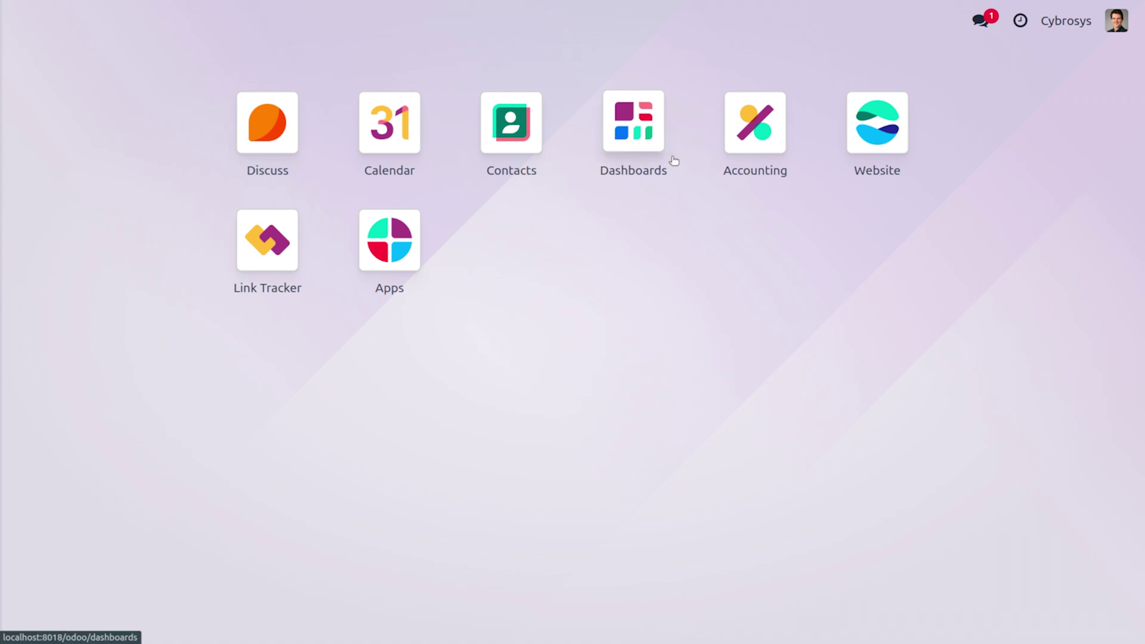
In Accounting, open paid invoice INV/2024/00007 ($750.00) and check the Customers and Vendors menu options
click(762, 90)
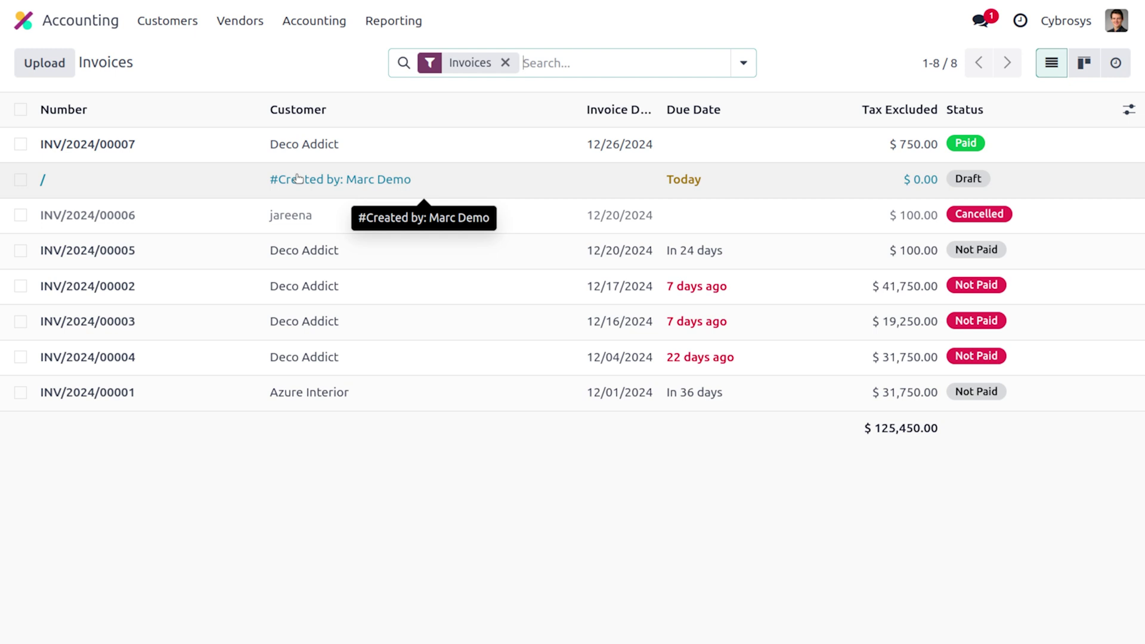
click(176, 147)
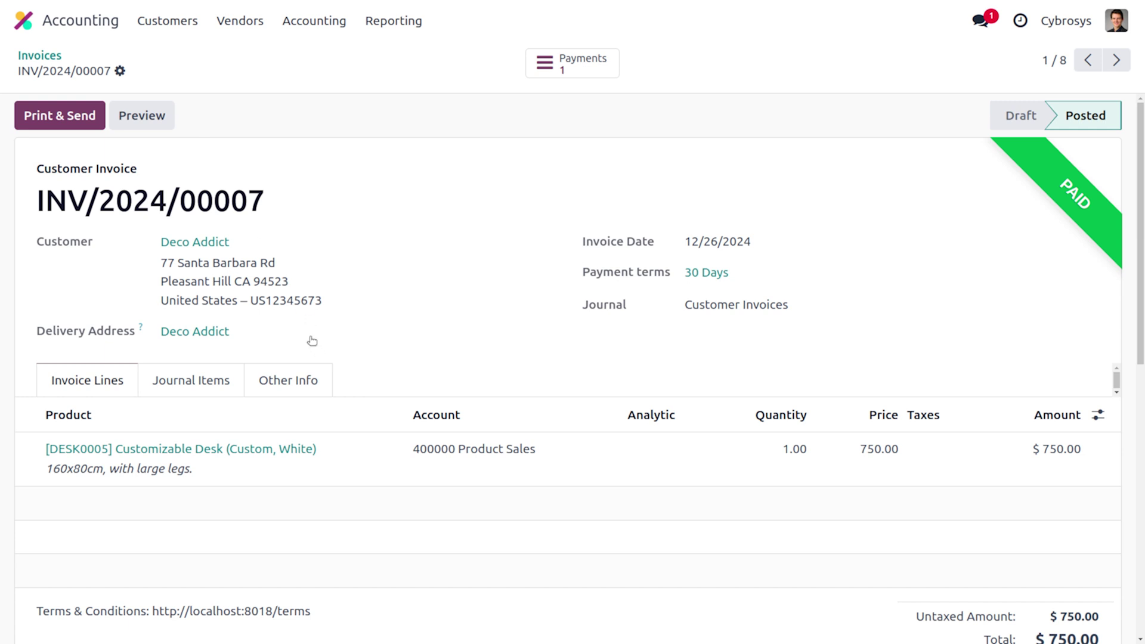
click(240, 22)
mouse_move(185, 26)
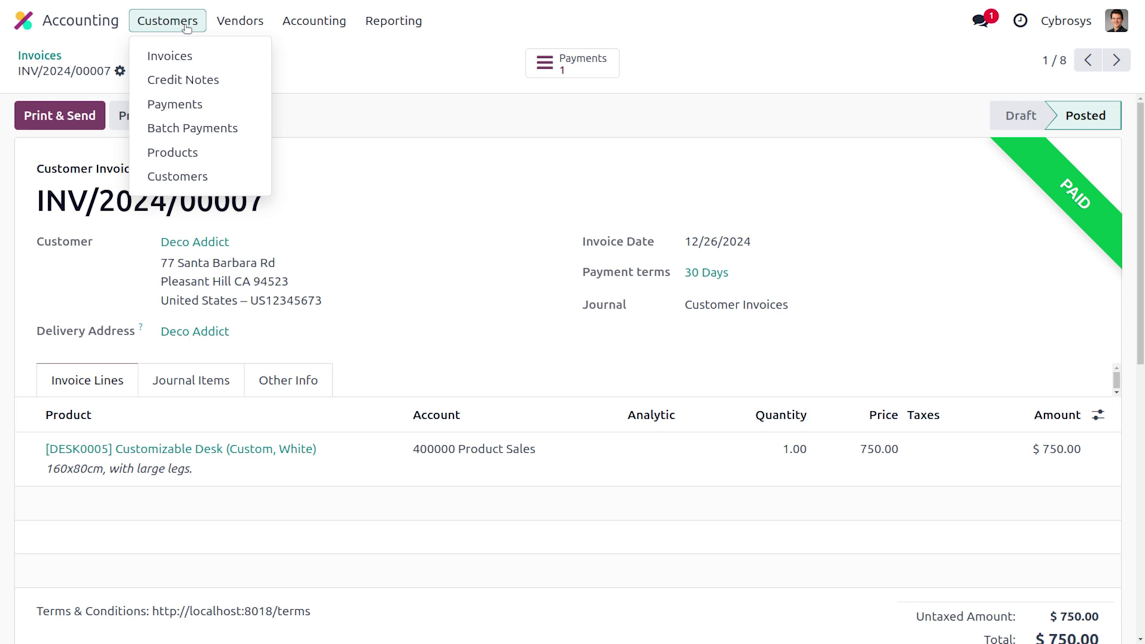
mouse_move(233, 29)
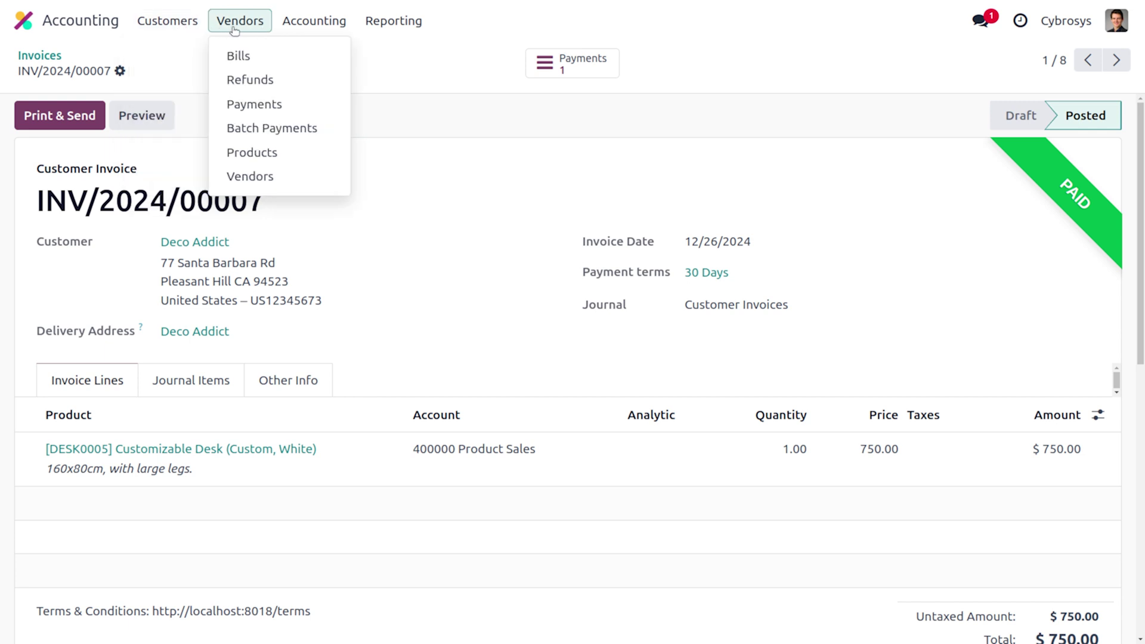
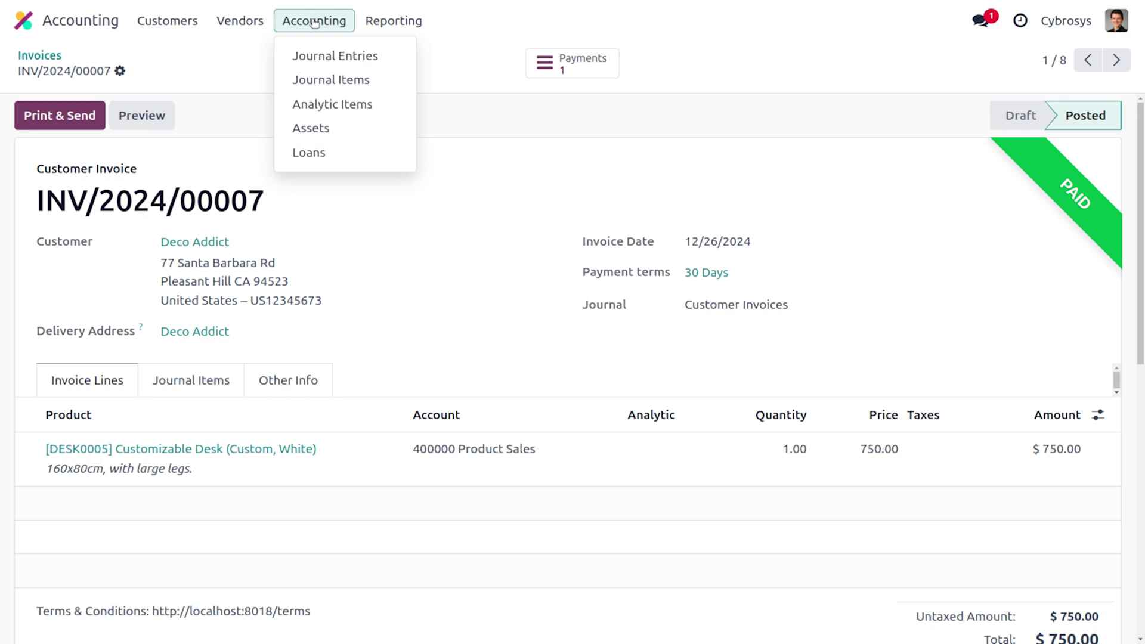
Review the Journal Entries list, then the Journal Items list
click(338, 58)
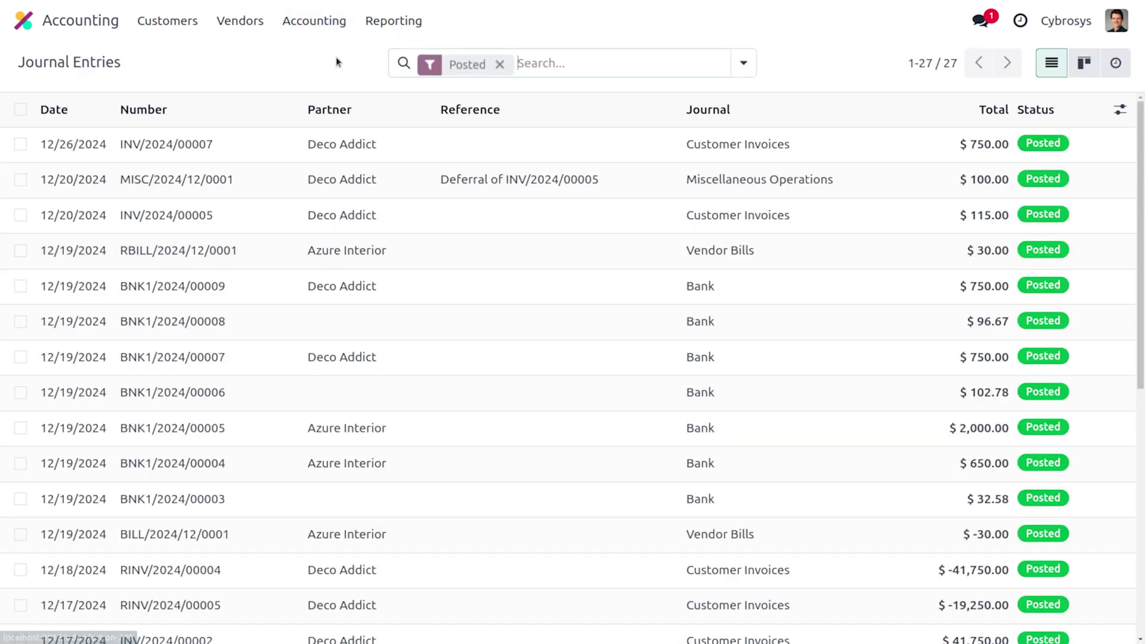
click(329, 16)
click(350, 84)
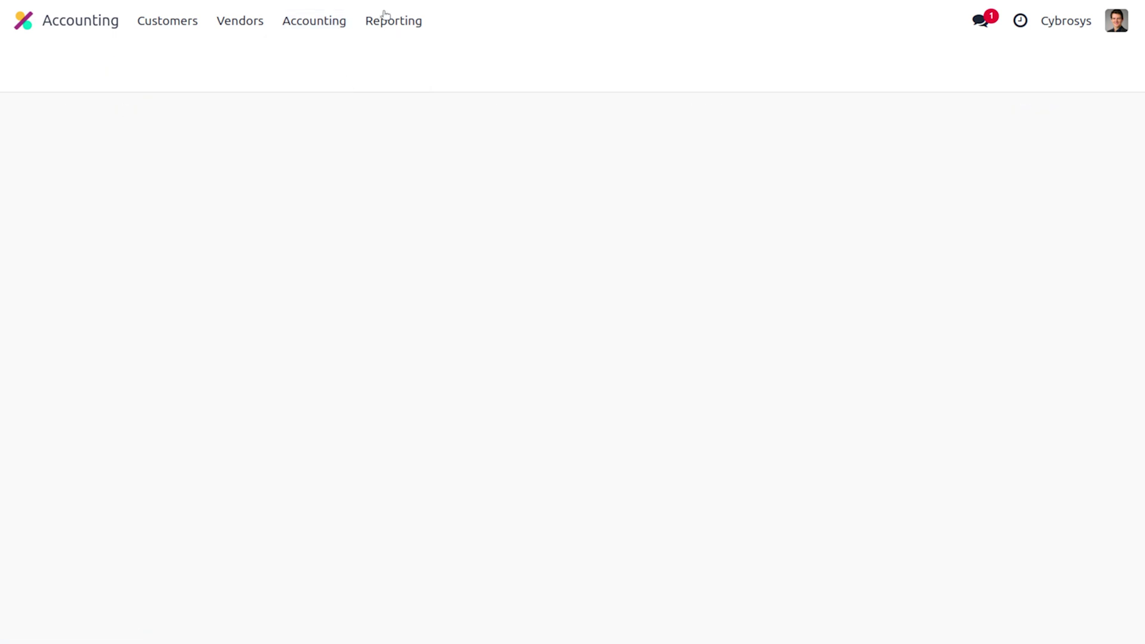
Open the Balance Sheet report and scroll through its 3,365.00 total assets
click(410, 15)
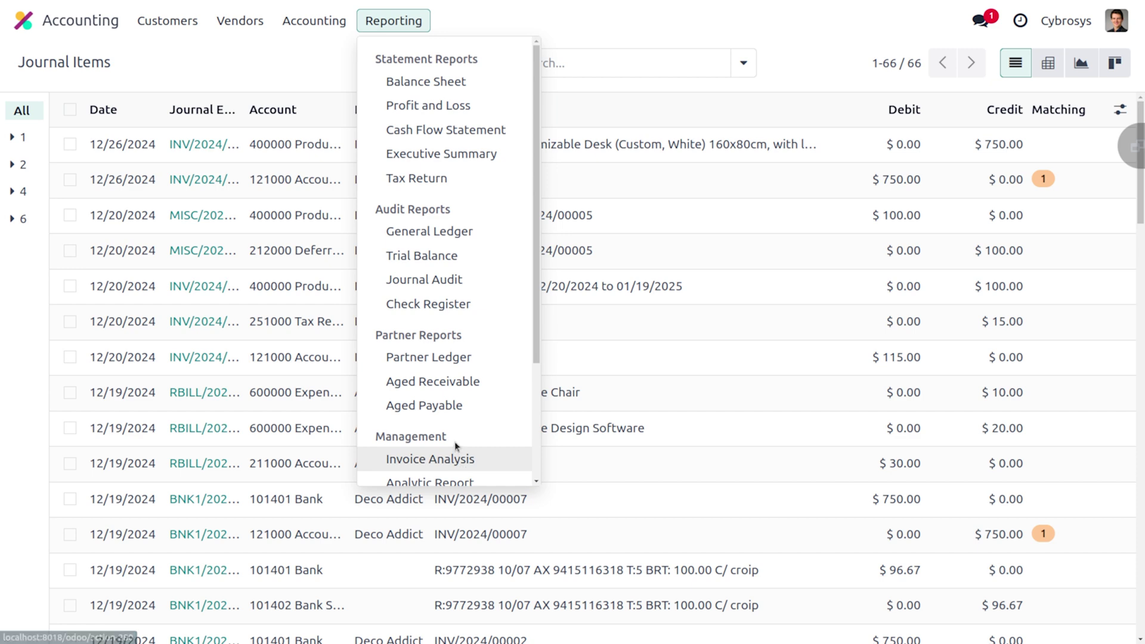
click(475, 90)
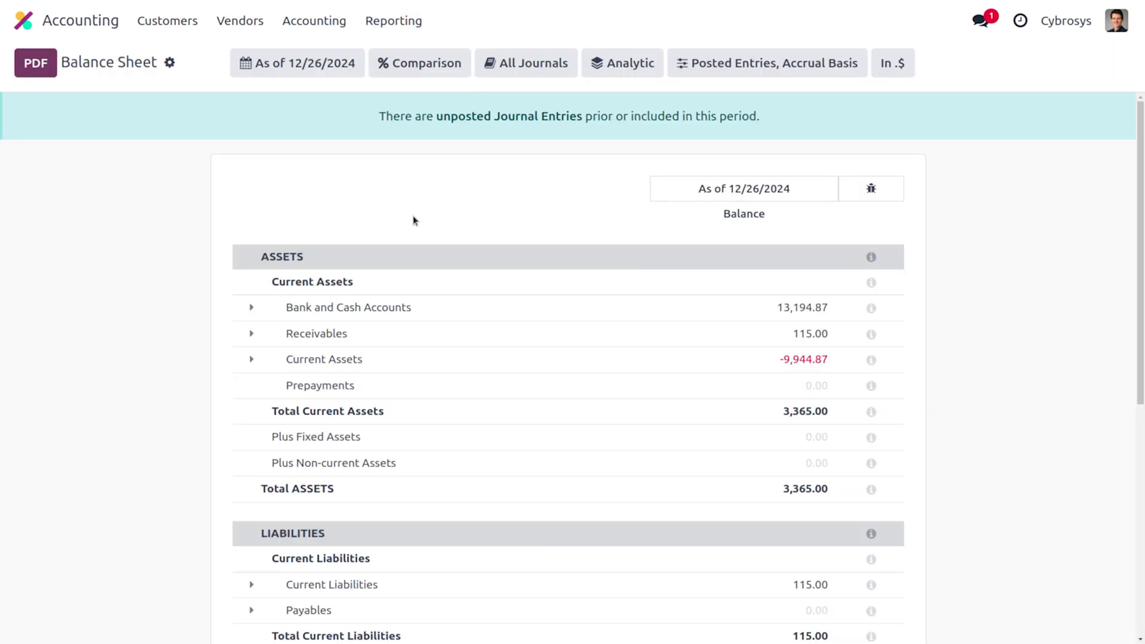
scroll(425, 434, down, 5)
scroll(424, 434, up, 5)
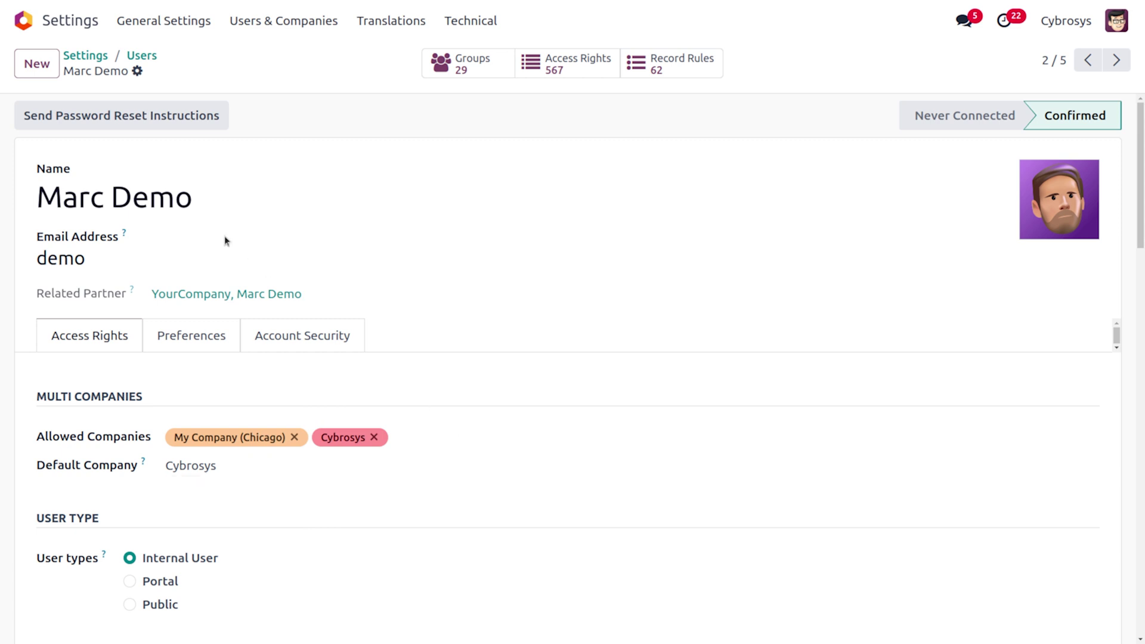
Confirm the demo user has Accounting: Bookkeeper rights, then log out of the session
scroll(225, 235, down, 3)
scroll(225, 241, up, 2)
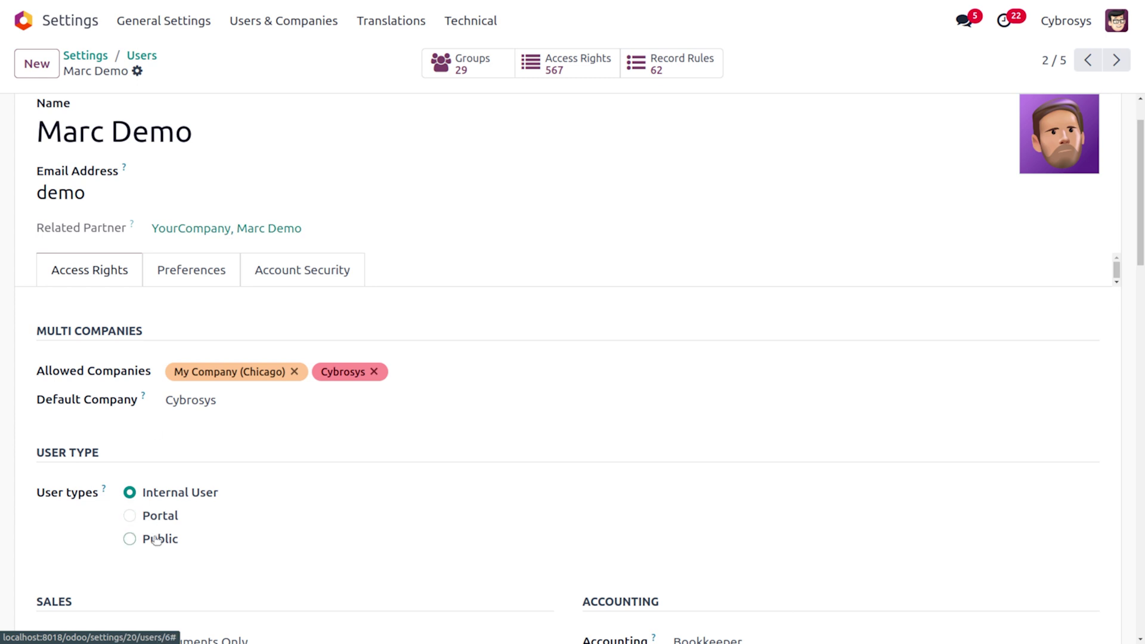
scroll(471, 575, down, 2)
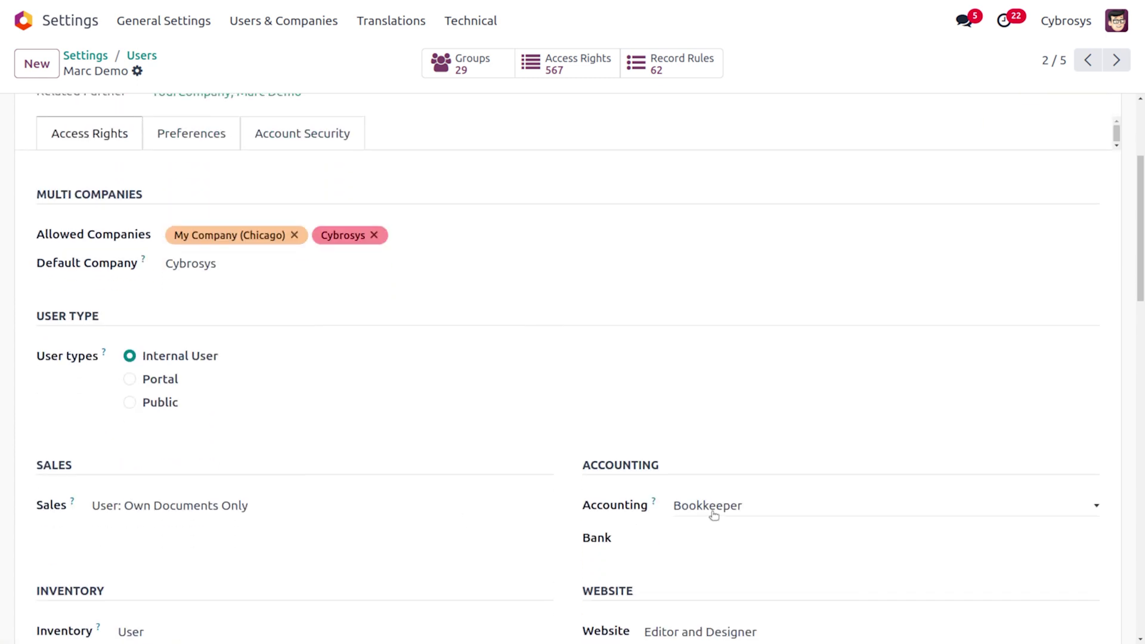
scroll(803, 342, up, 4)
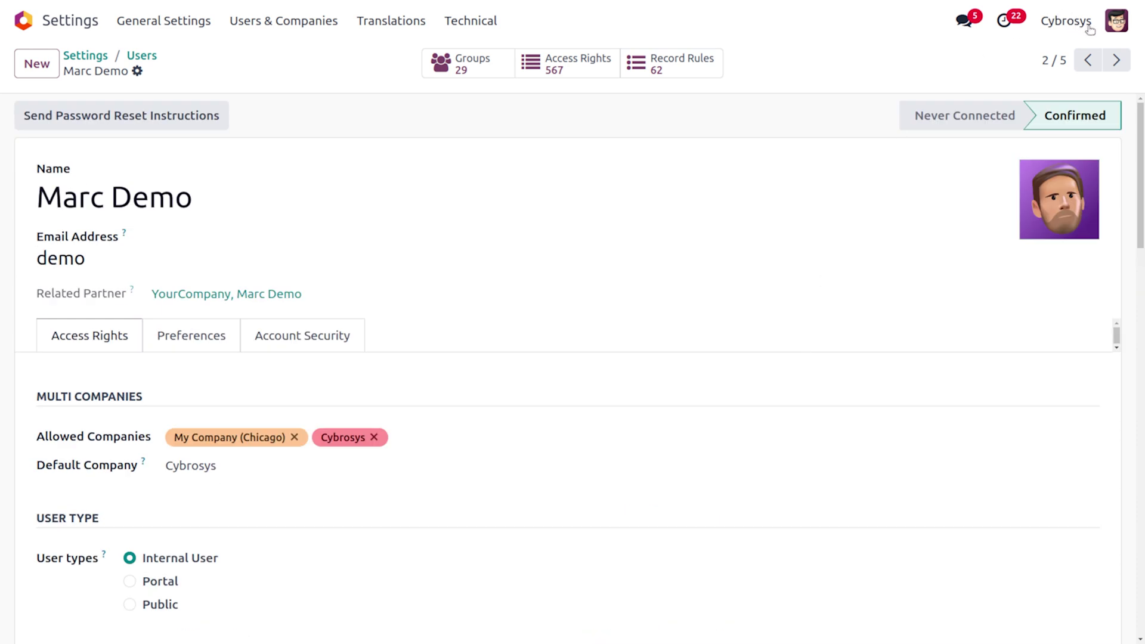
click(1116, 24)
click(1046, 269)
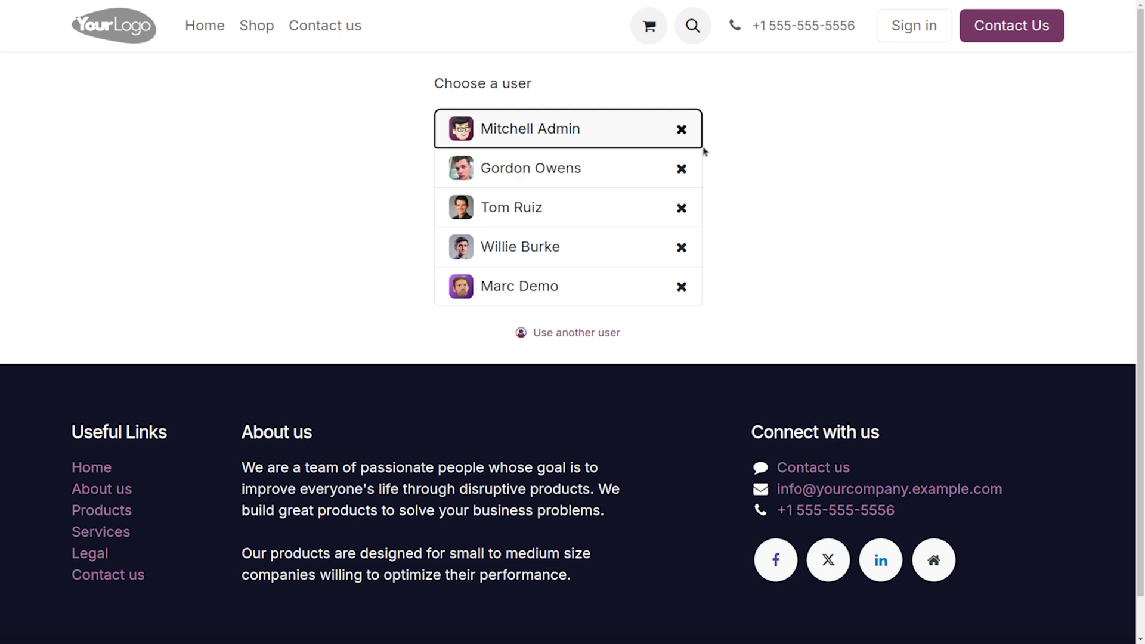
Sign in as the demo user with its password and open the Accounting app via 'acc'
click(551, 287)
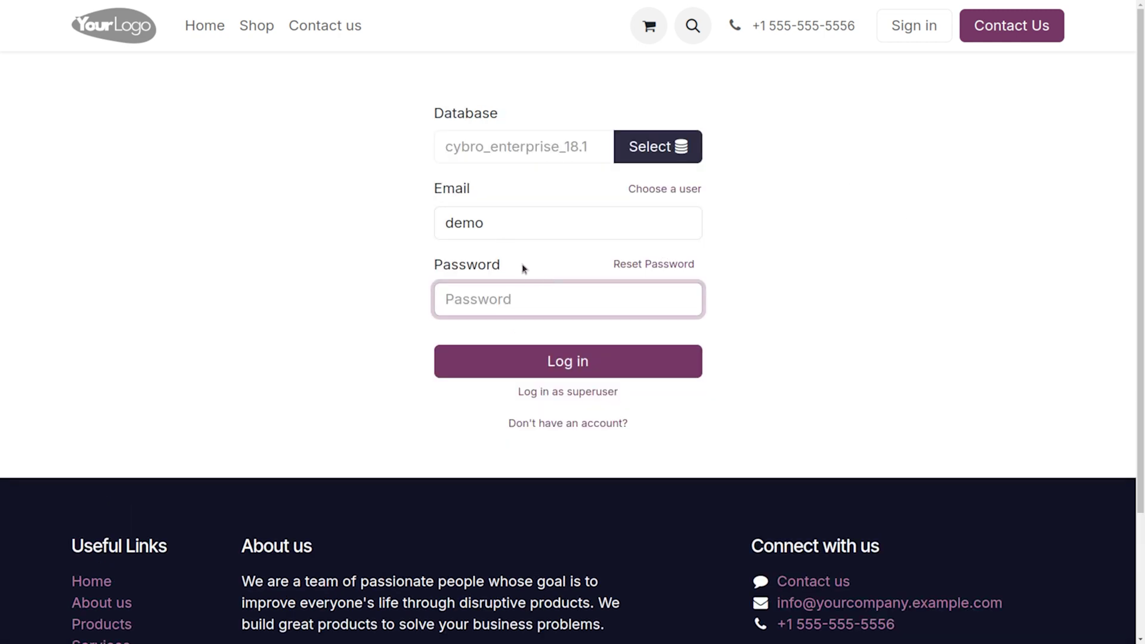
text(demo)
click(584, 363)
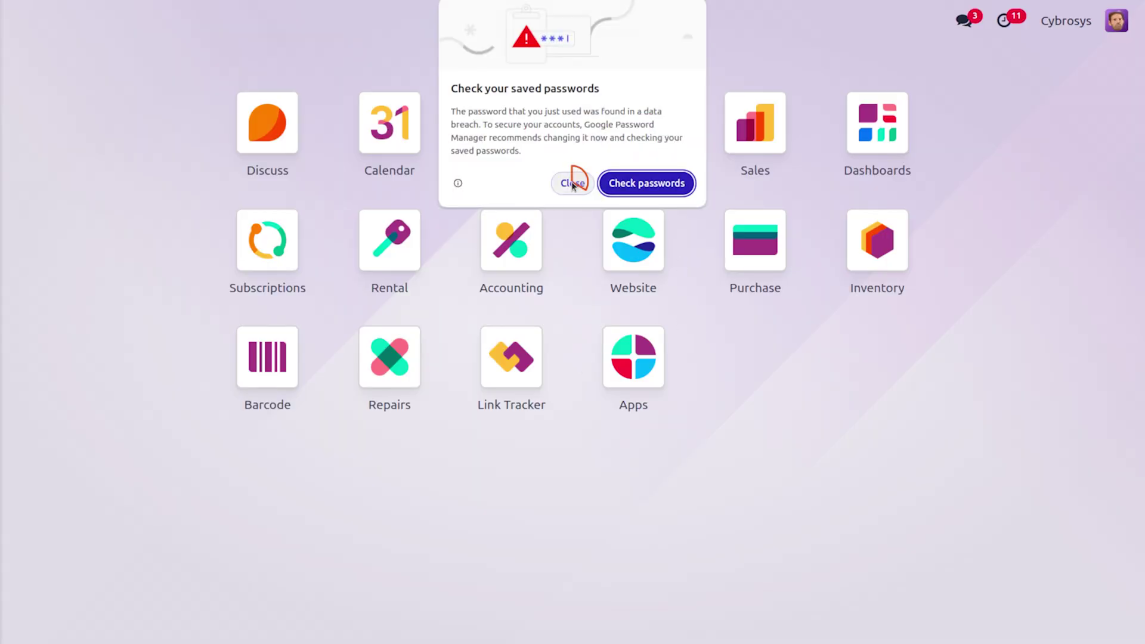
click(573, 181)
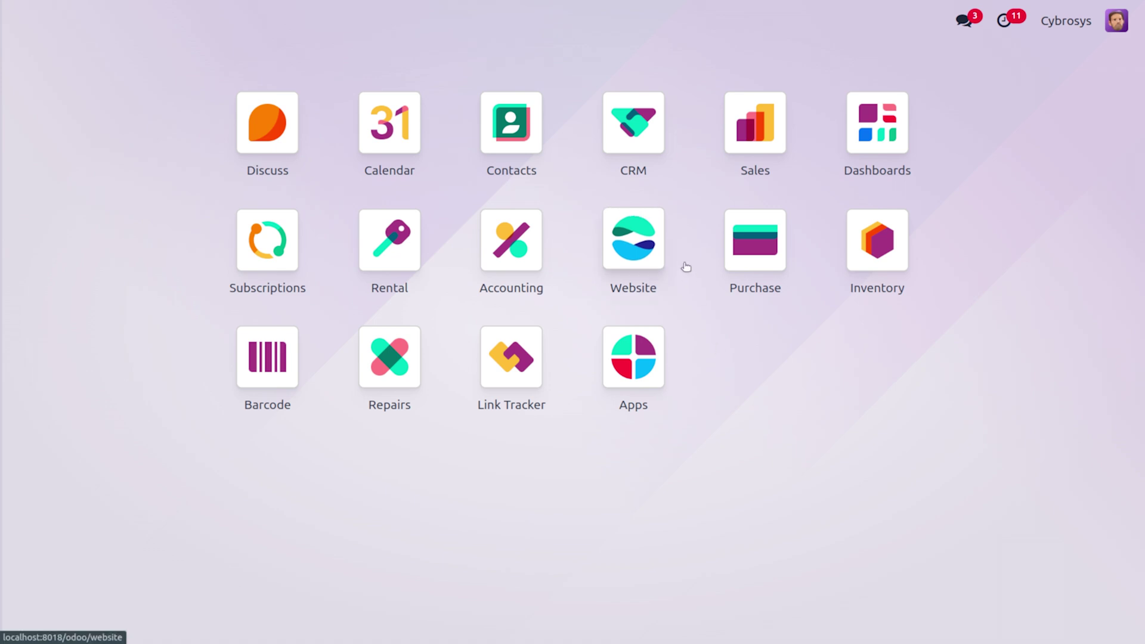
text(acc)
key(Return)
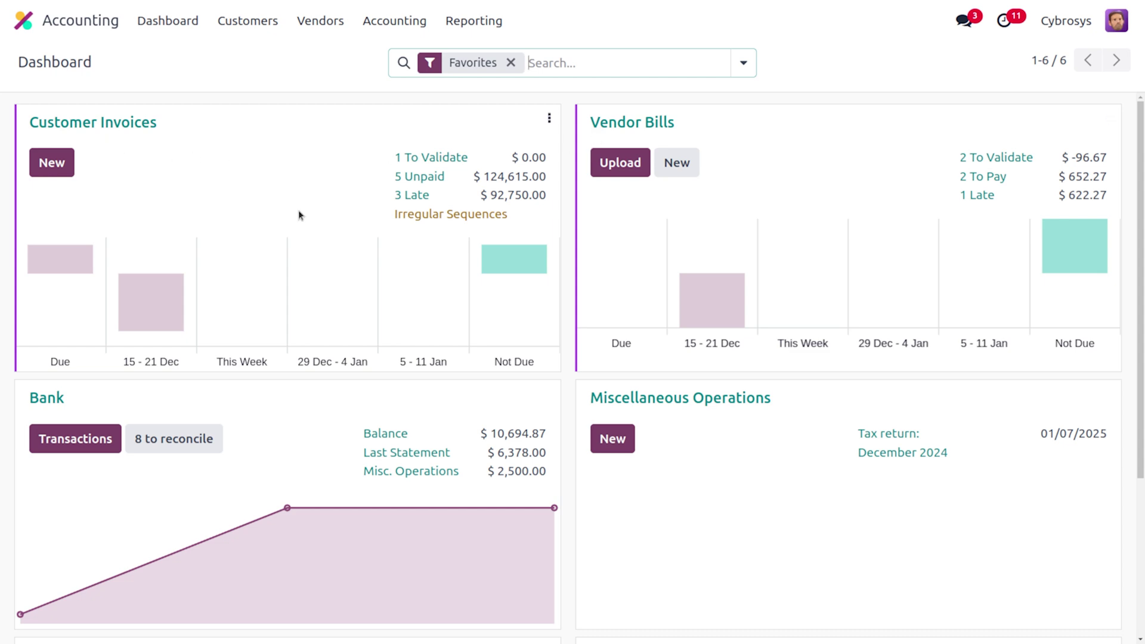
Scroll the bookkeeper's Accounting dashboard and open the customer documents menu
scroll(454, 542, down, 3)
scroll(454, 543, up, 2)
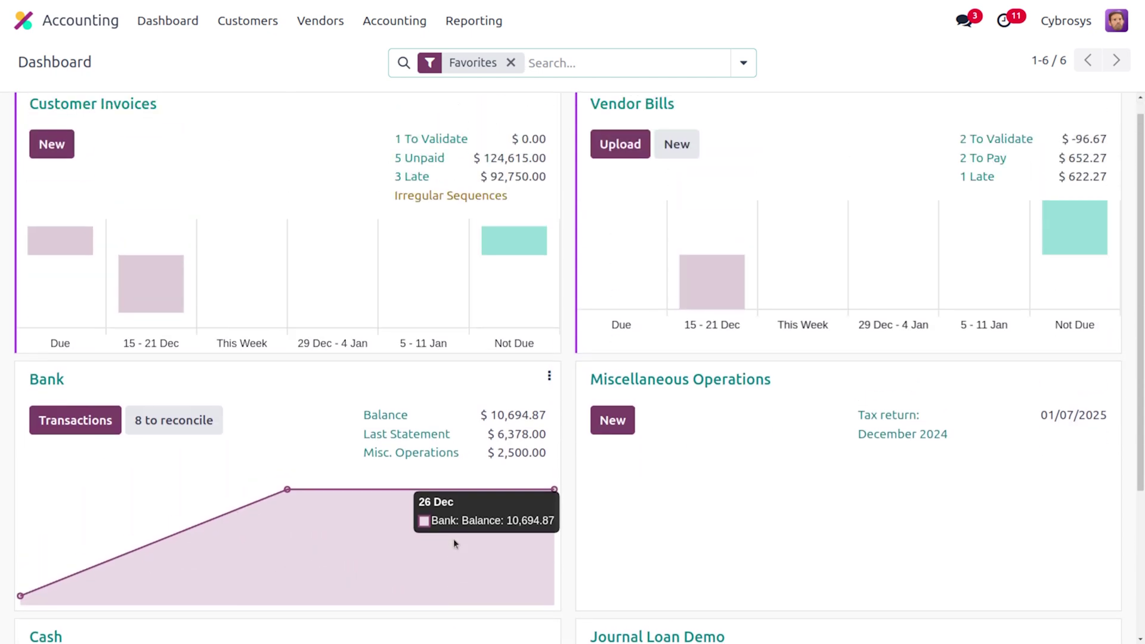
scroll(454, 543, down, 1)
scroll(455, 542, down, 3)
scroll(454, 542, up, 4)
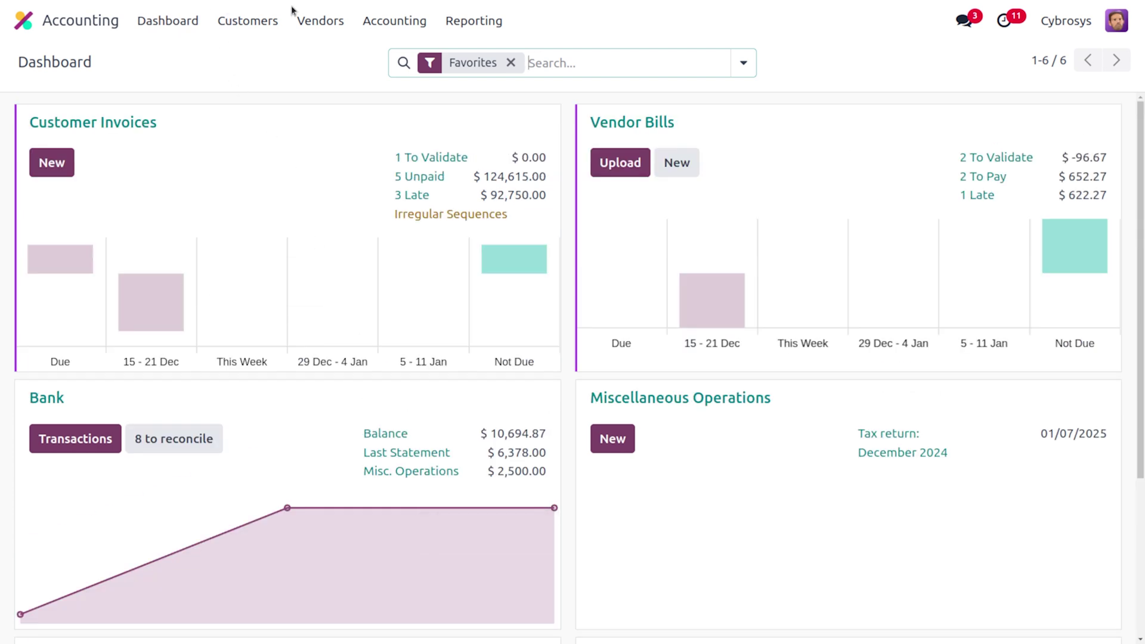
click(263, 18)
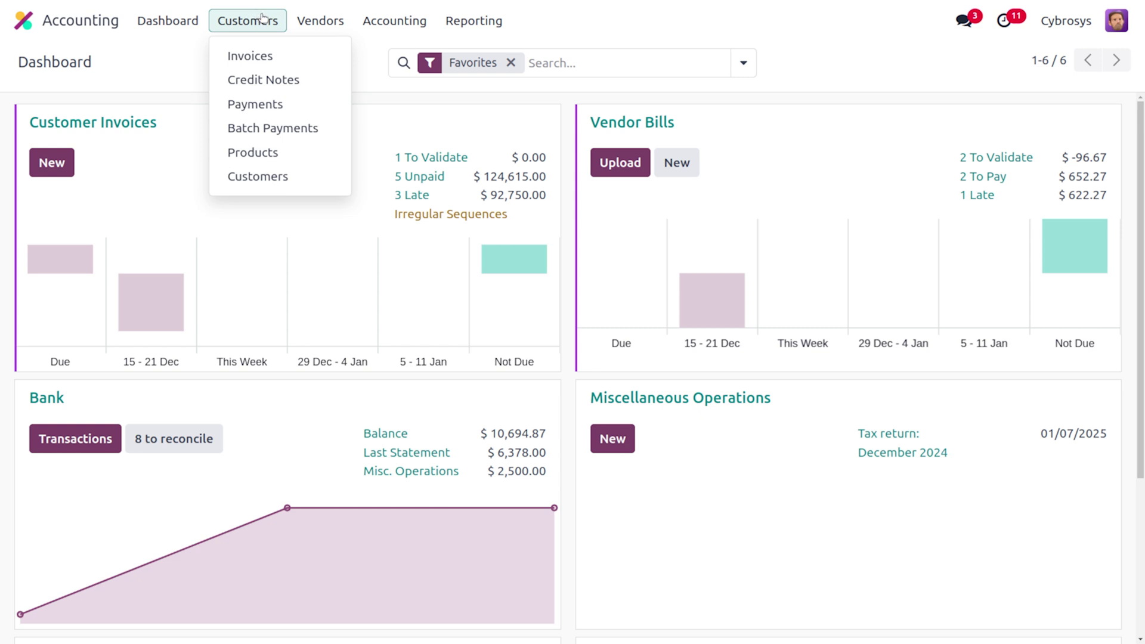
Browse the Reporting menu's statement, audit, partner and management reports, then close the list
mouse_move(302, 24)
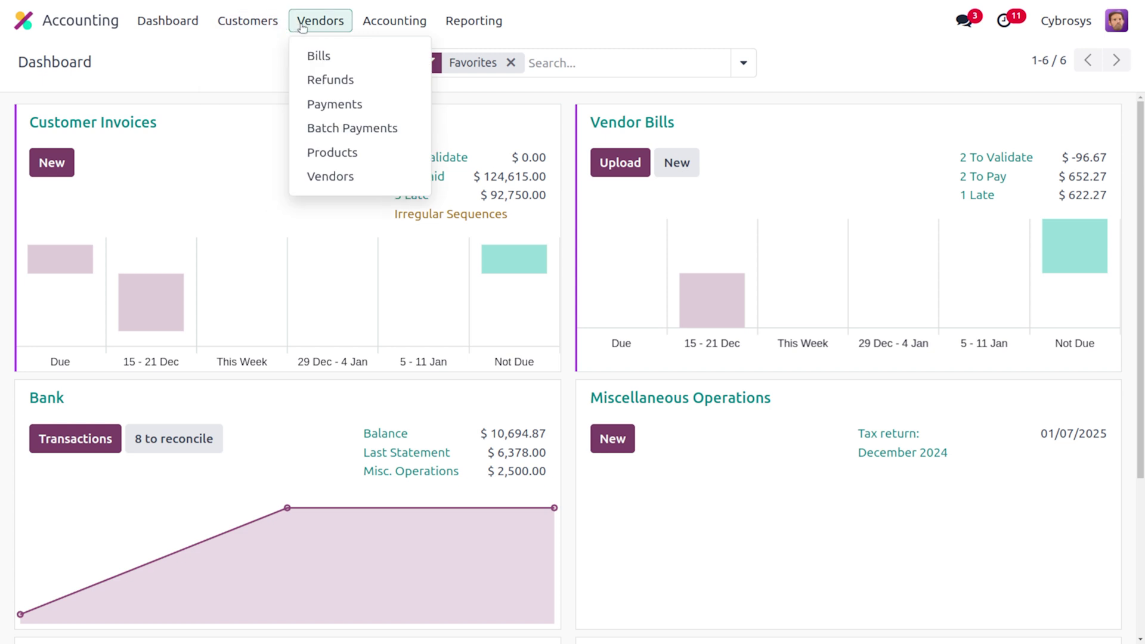
mouse_move(381, 29)
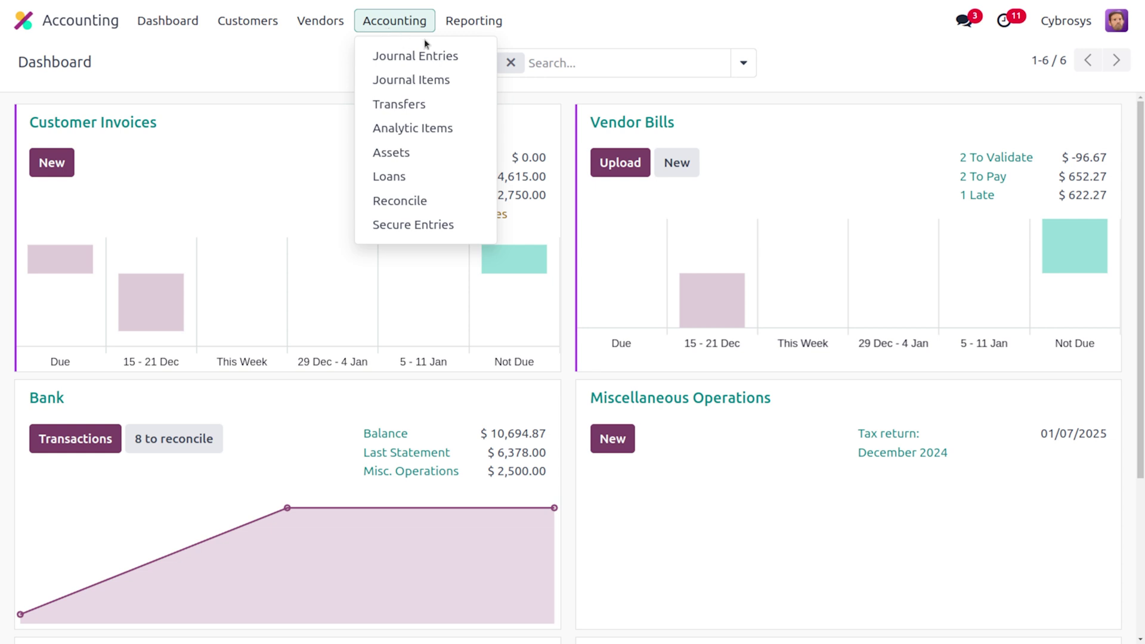
mouse_move(486, 22)
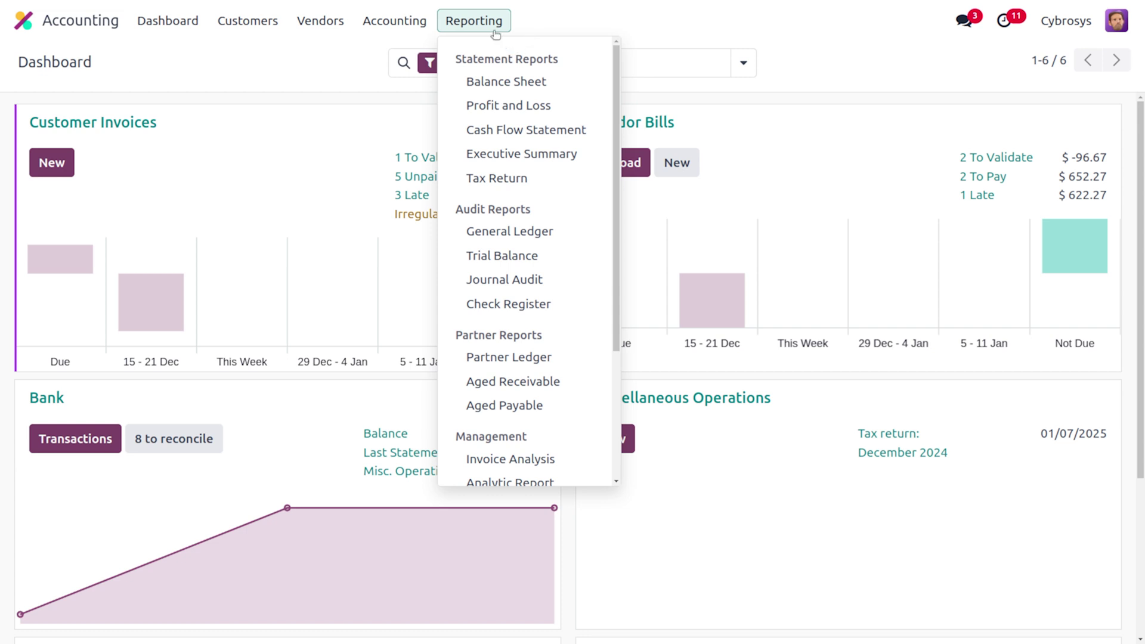
scroll(514, 334, down, 1)
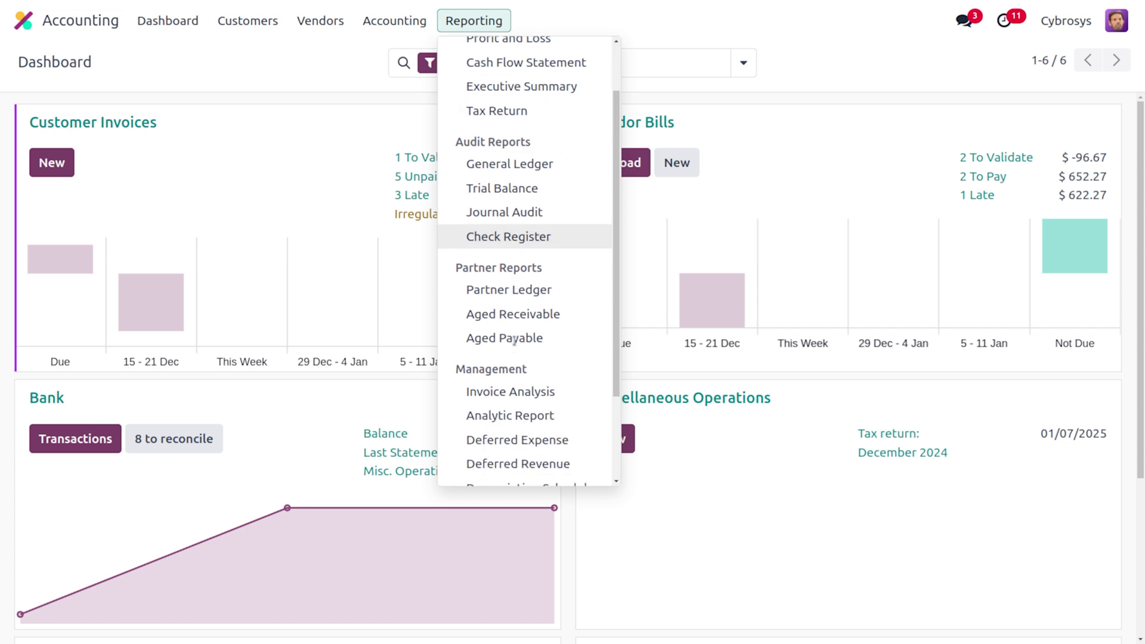
scroll(514, 340, down, 2)
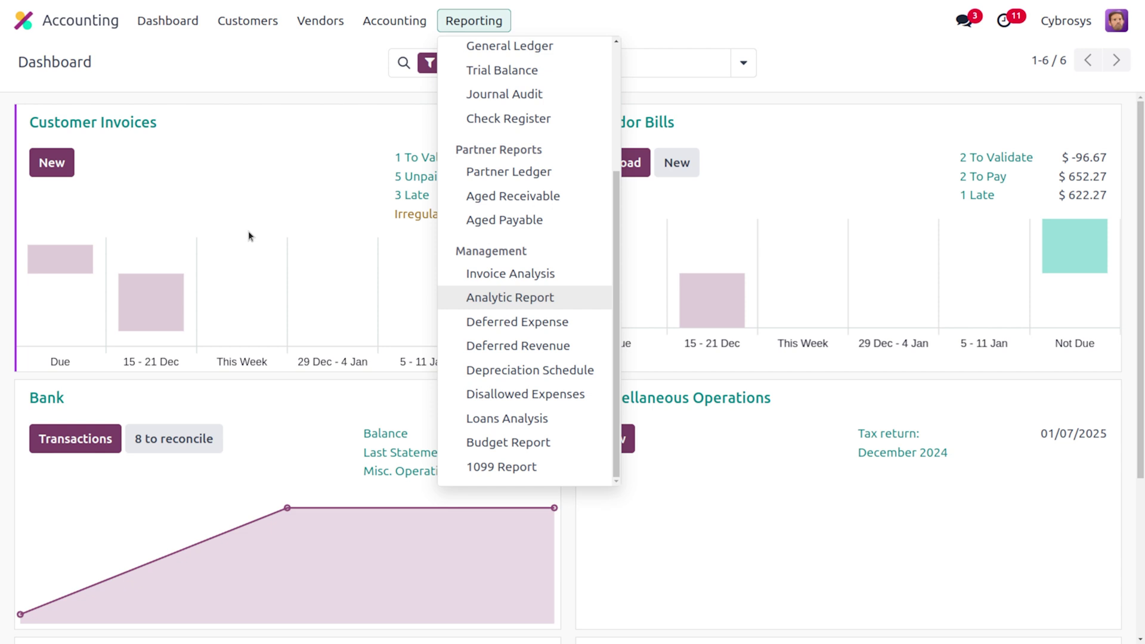
click(810, 55)
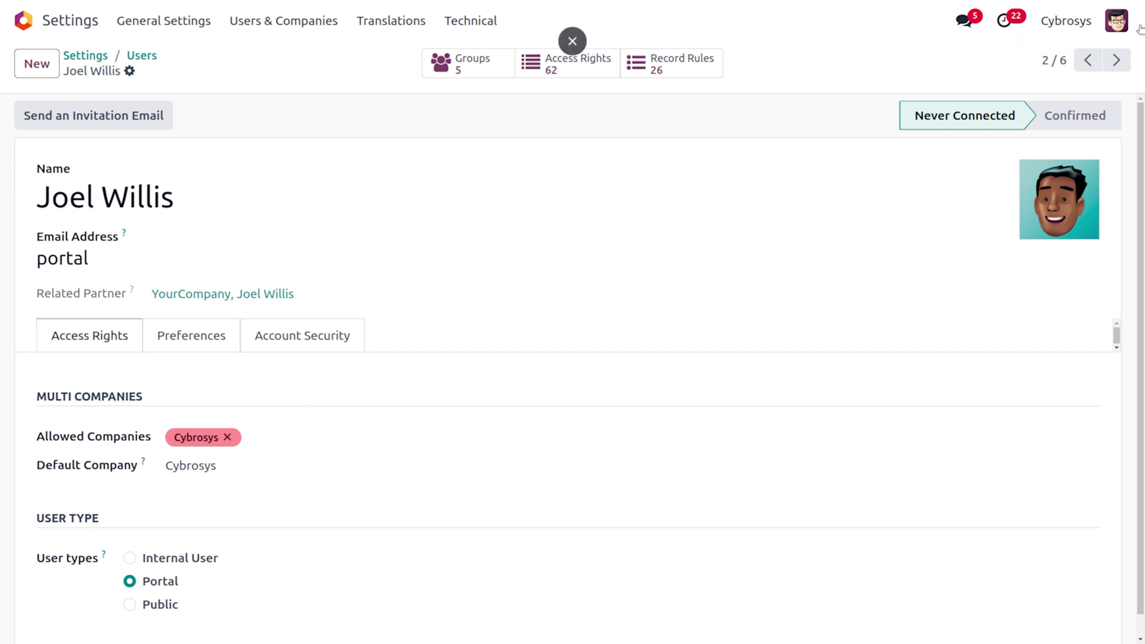
Log out of the administrator account and sign in as the portal user with its credentials
click(1116, 20)
click(1032, 269)
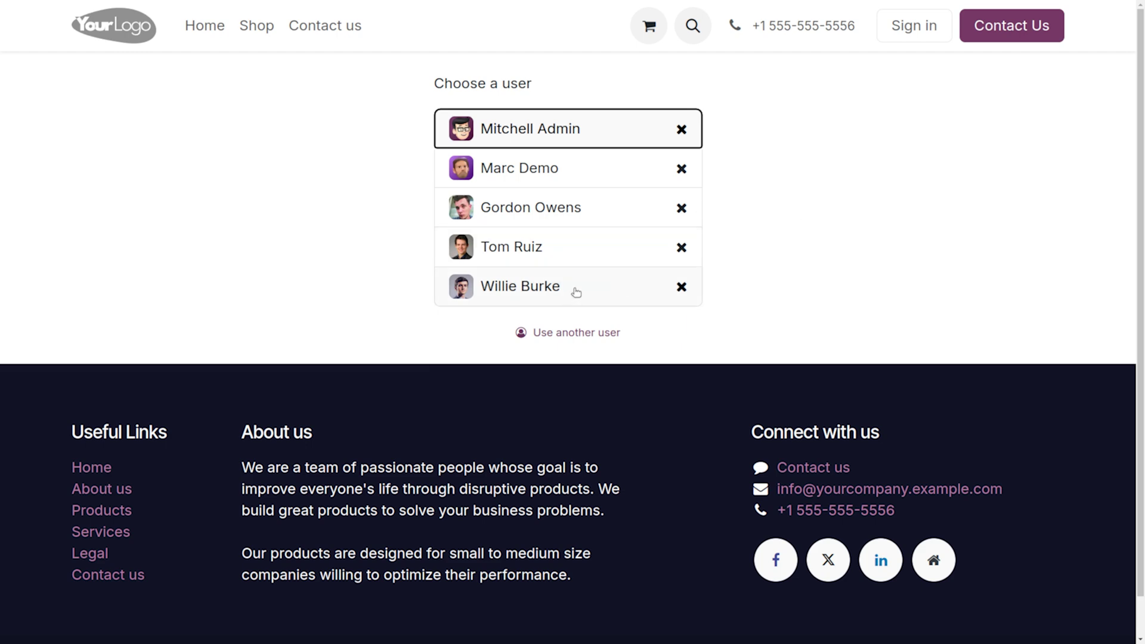
click(576, 332)
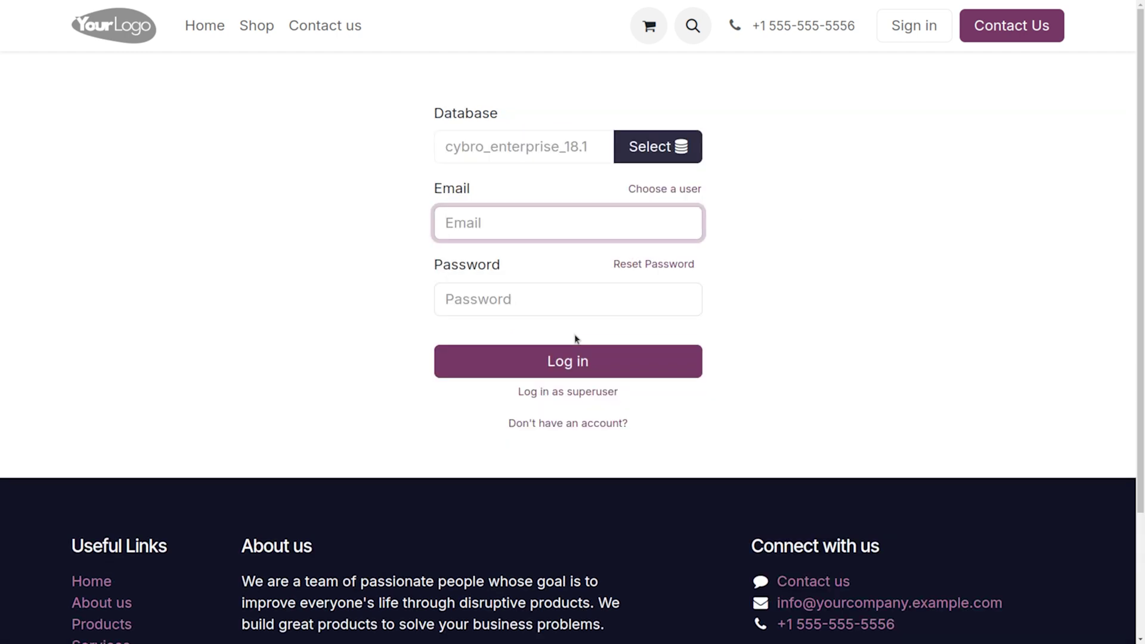
text(portal)
click(502, 298)
text(portal)
click(574, 364)
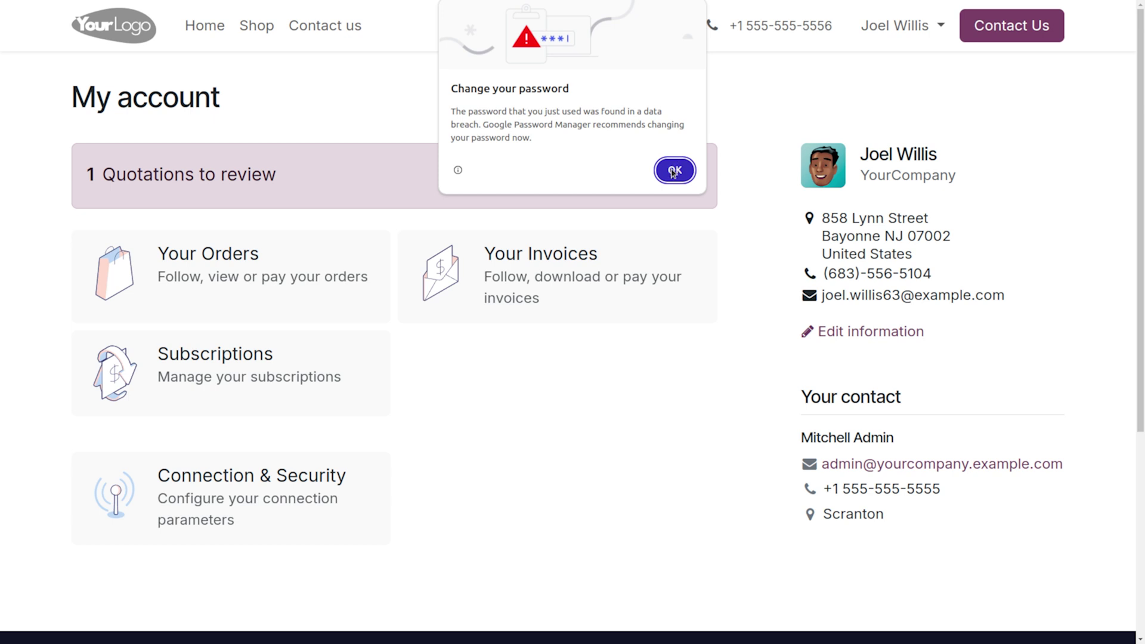
Dismiss Chrome's password breach warning and look over the My account page
click(674, 170)
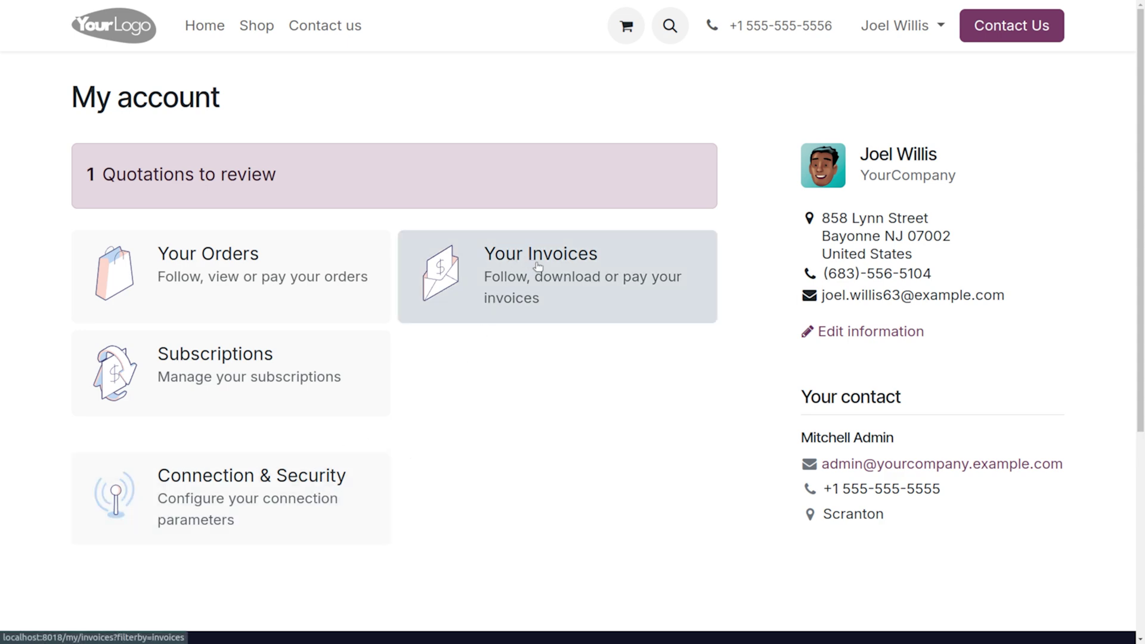
scroll(607, 478, down, 4)
scroll(608, 480, up, 4)
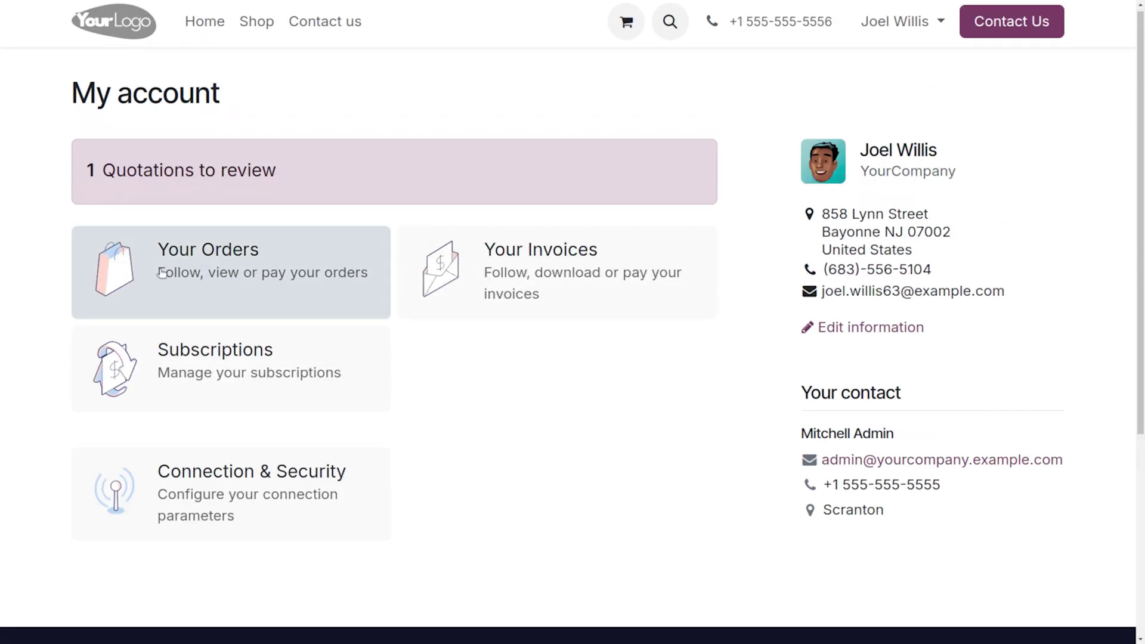
Open quotation S00019 from the quotations to review and scroll through its three products
click(145, 181)
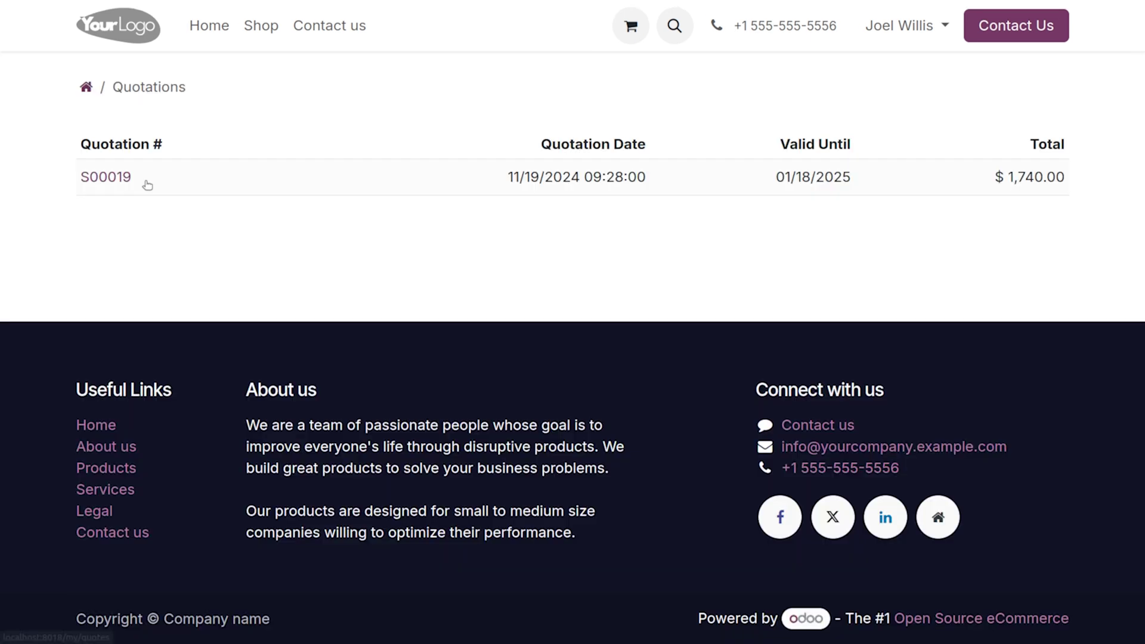
click(114, 179)
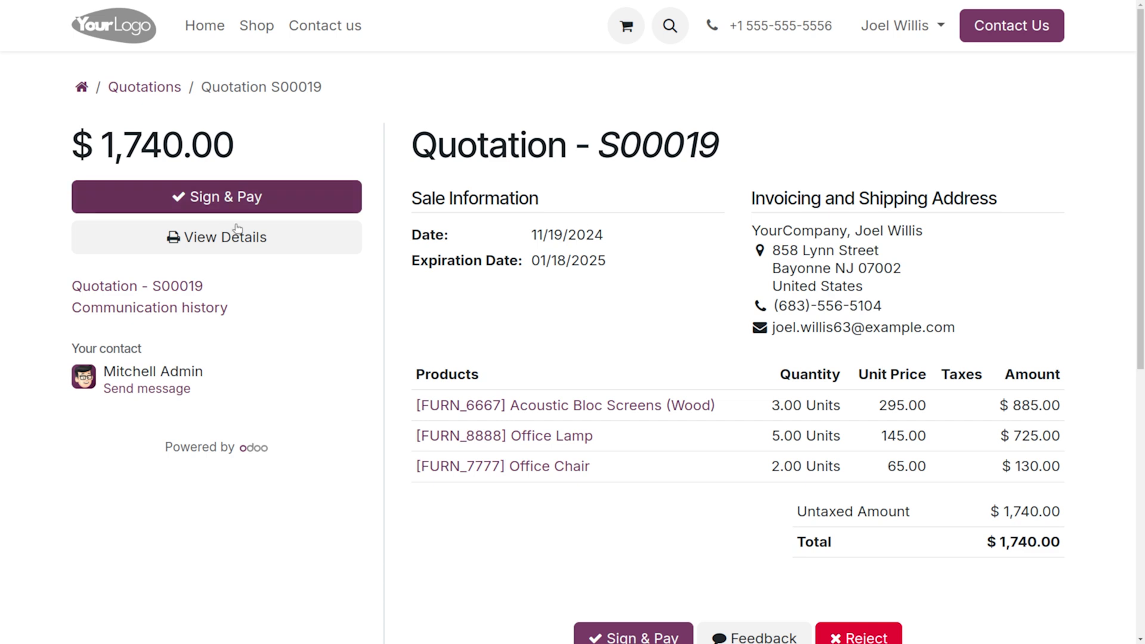
scroll(620, 439, down, 3)
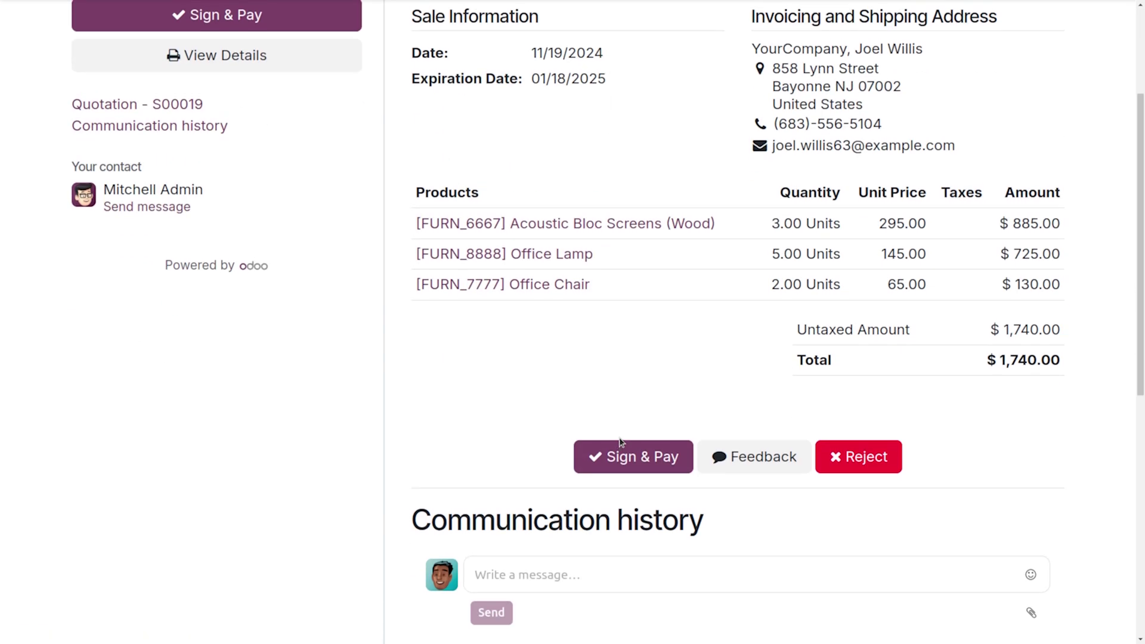
scroll(621, 439, up, 3)
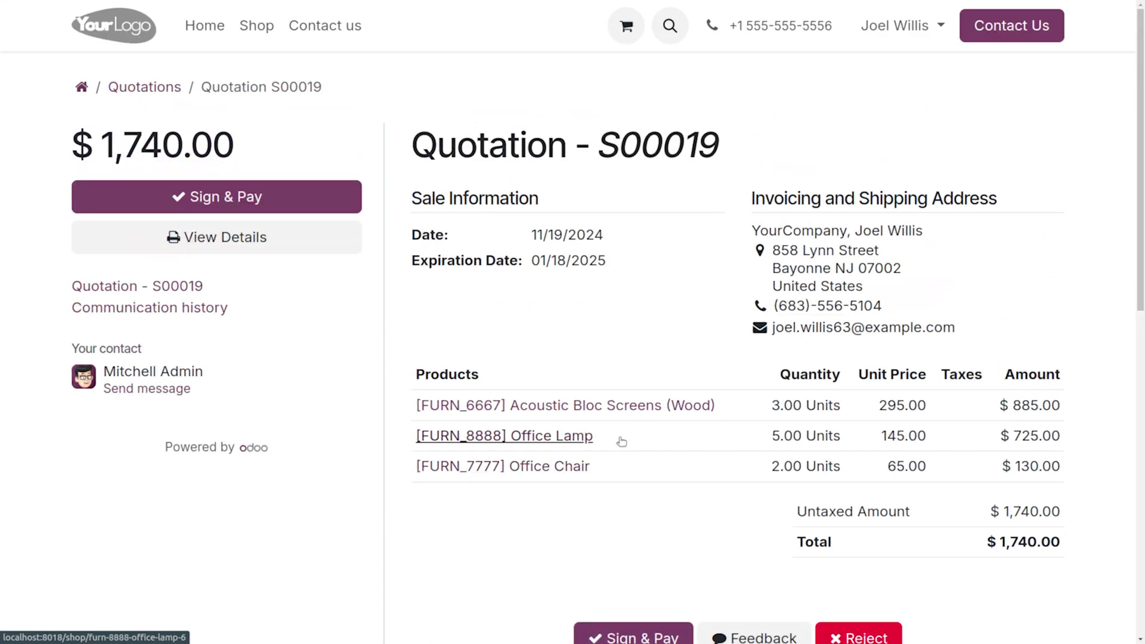
scroll(516, 585, down, 2)
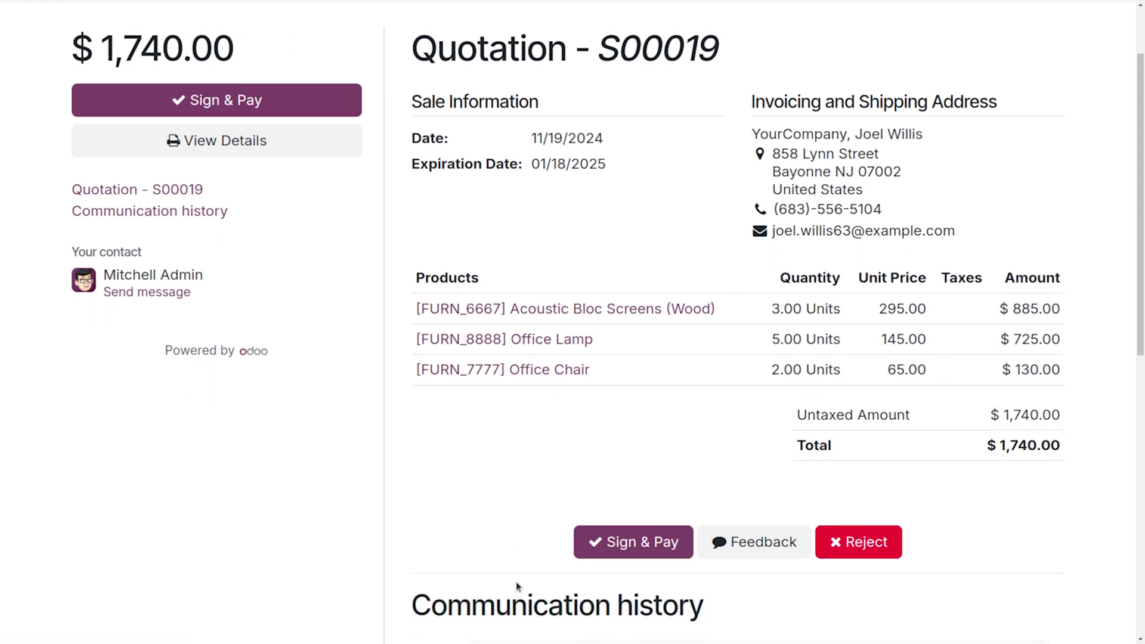
scroll(516, 581, down, 2)
scroll(516, 581, up, 4)
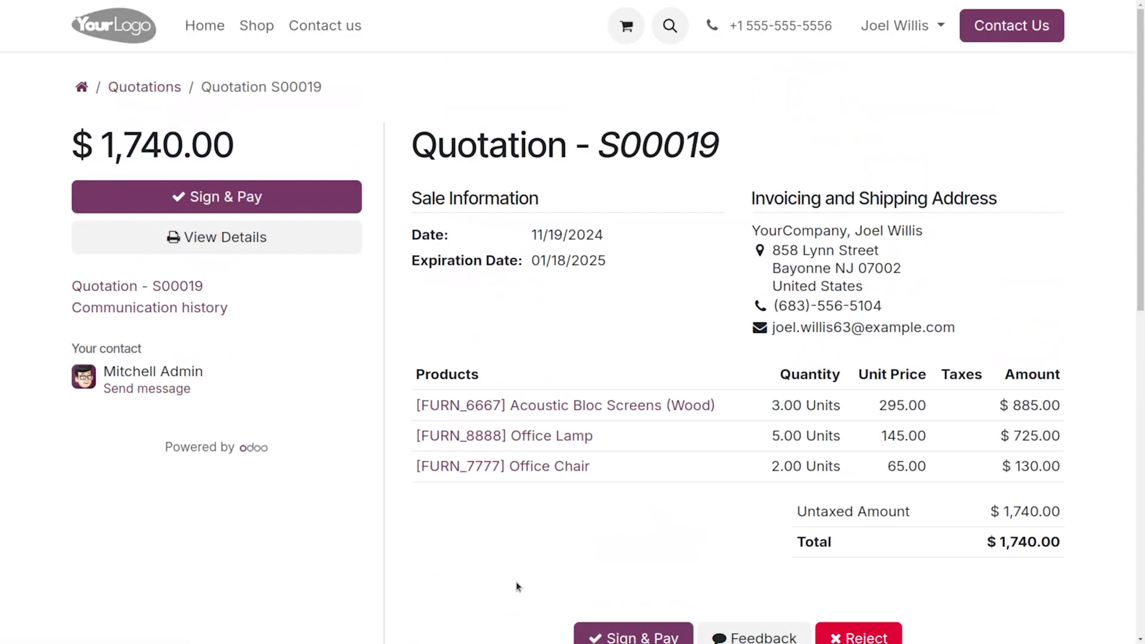
Open quotation S00019 as a PDF and save it as 19.pdf in Downloads
click(213, 237)
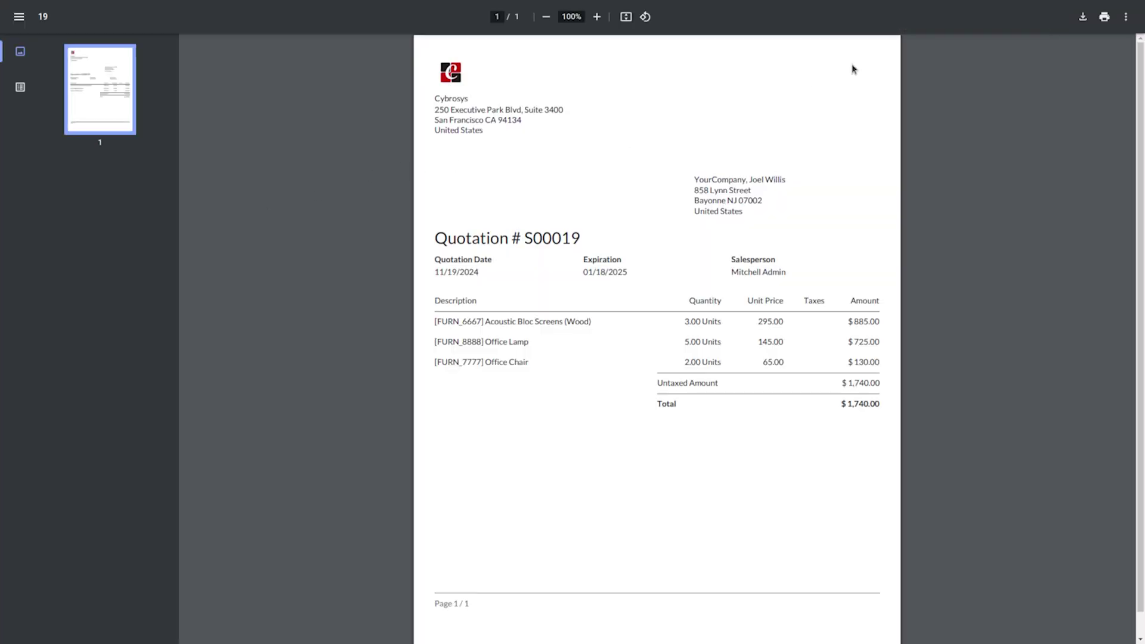
click(1083, 18)
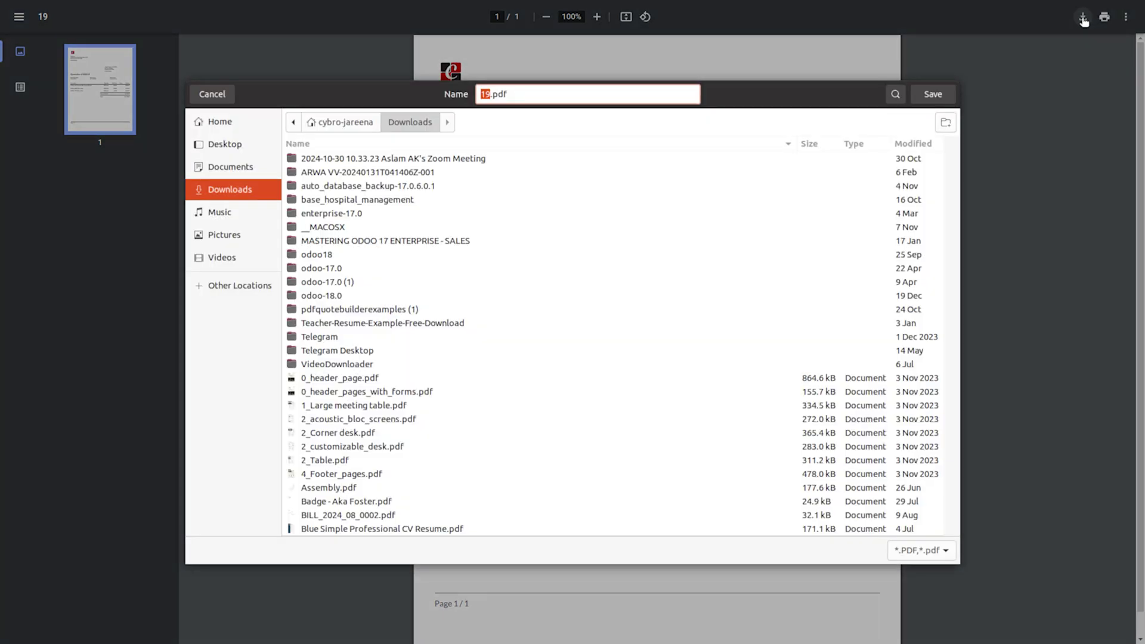
click(934, 96)
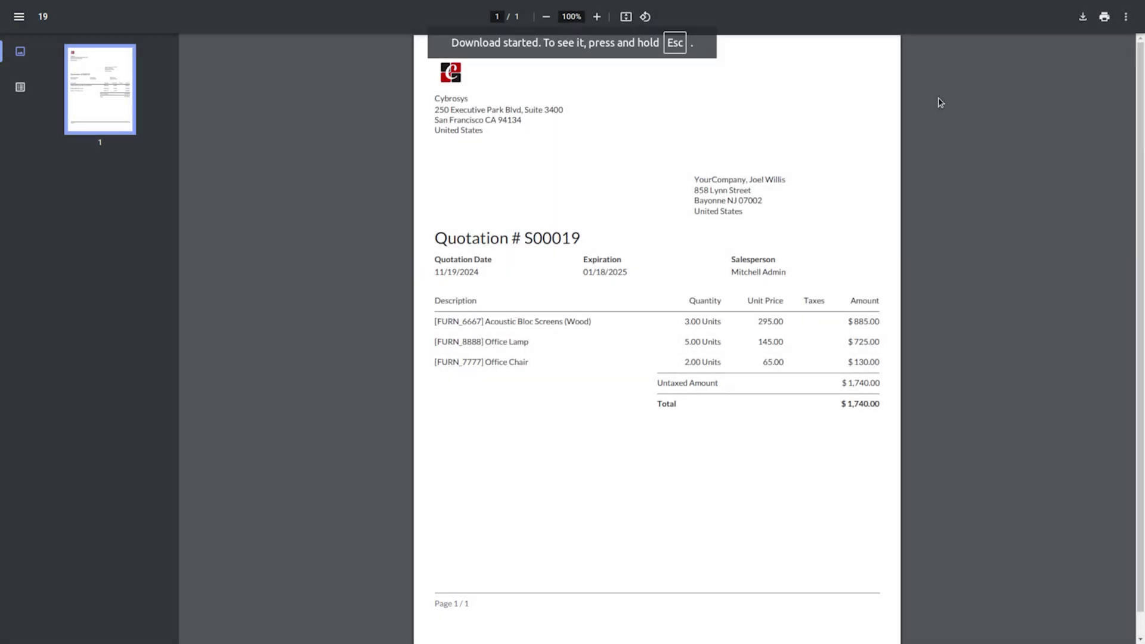